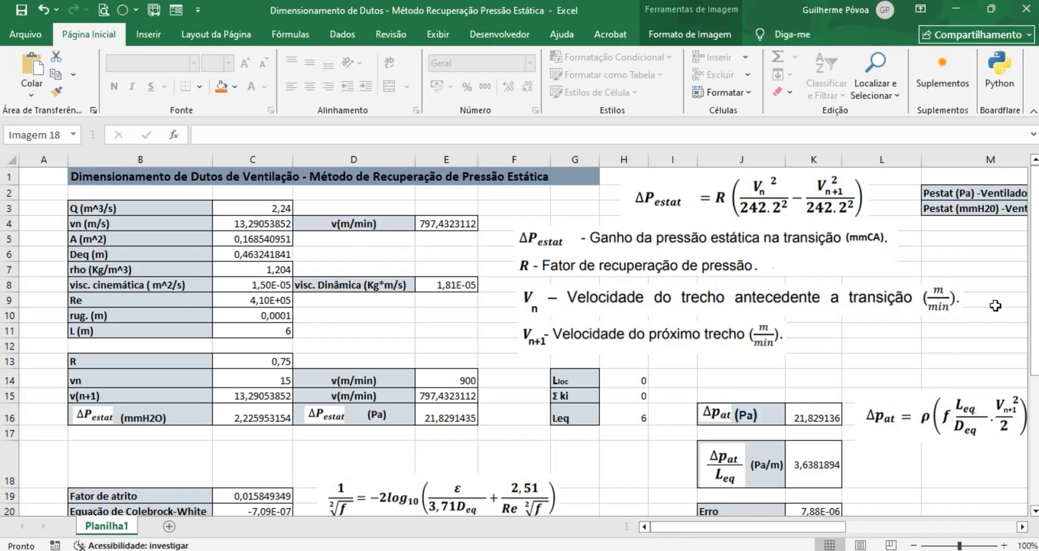
Step: Examine the duct-sizing worksheet: input data, static pressure recovery formulas, Newton-Raphson table and the results table for each duct section
left_click_drag(1035, 269, 1035, 283)
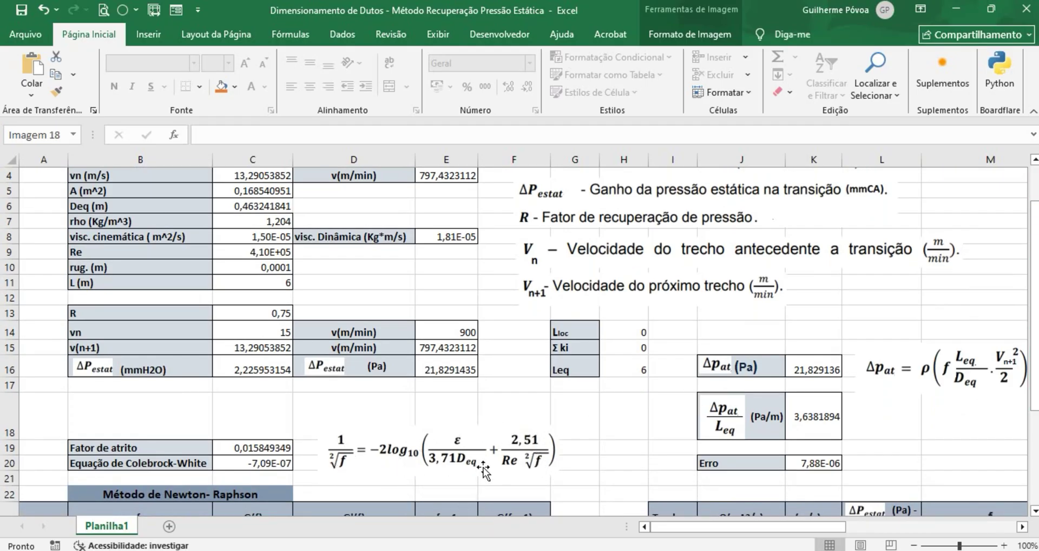
left_click_drag(1035, 302, 1034, 311)
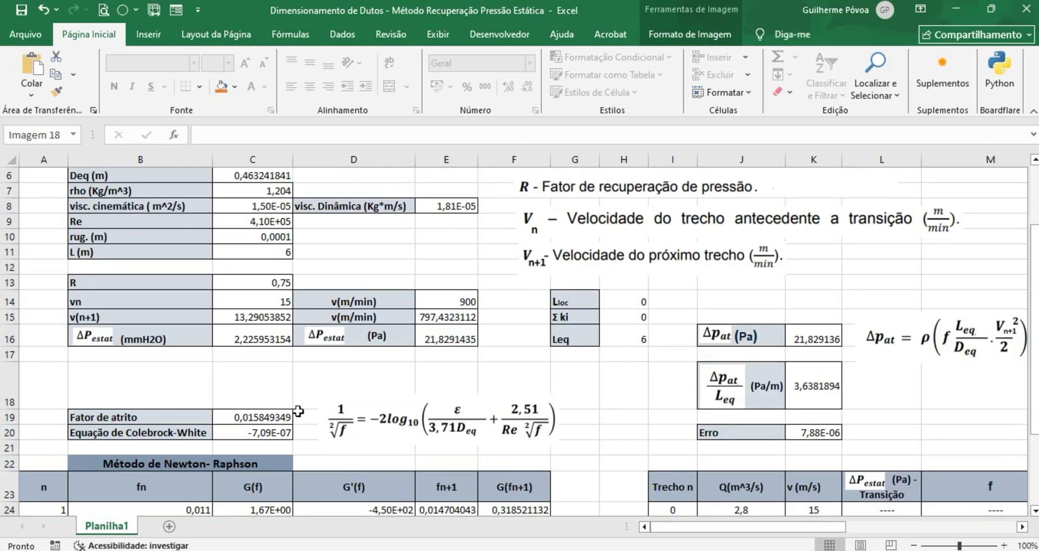
scroll(278, 435, "down", 1)
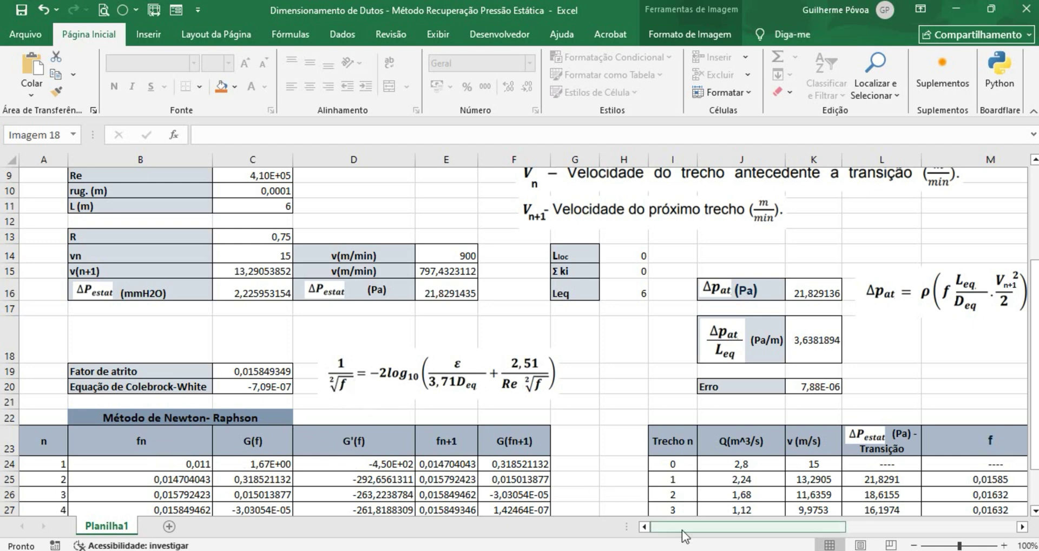
left_click_drag(688, 528, 728, 536)
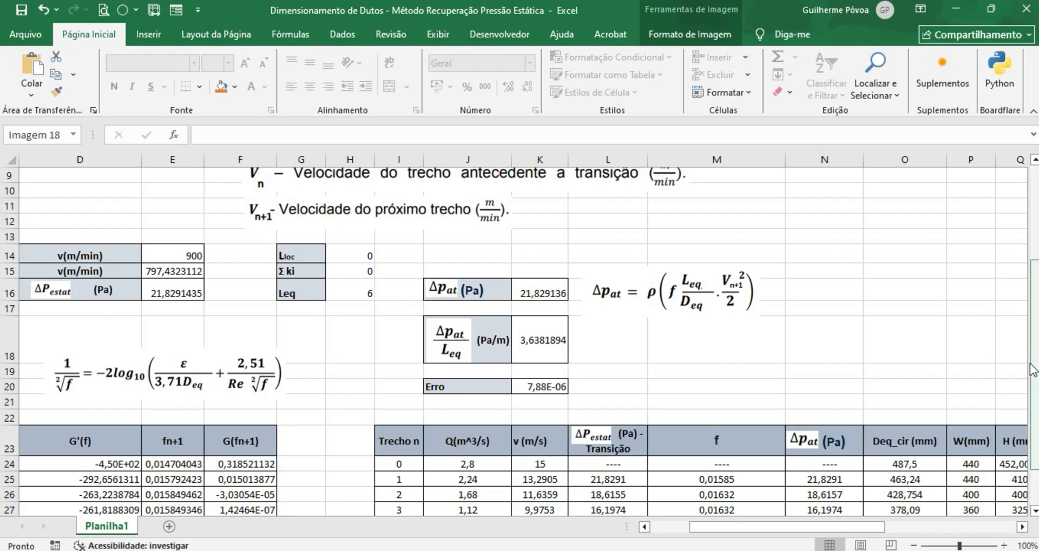
left_click_drag(1032, 361, 1031, 270)
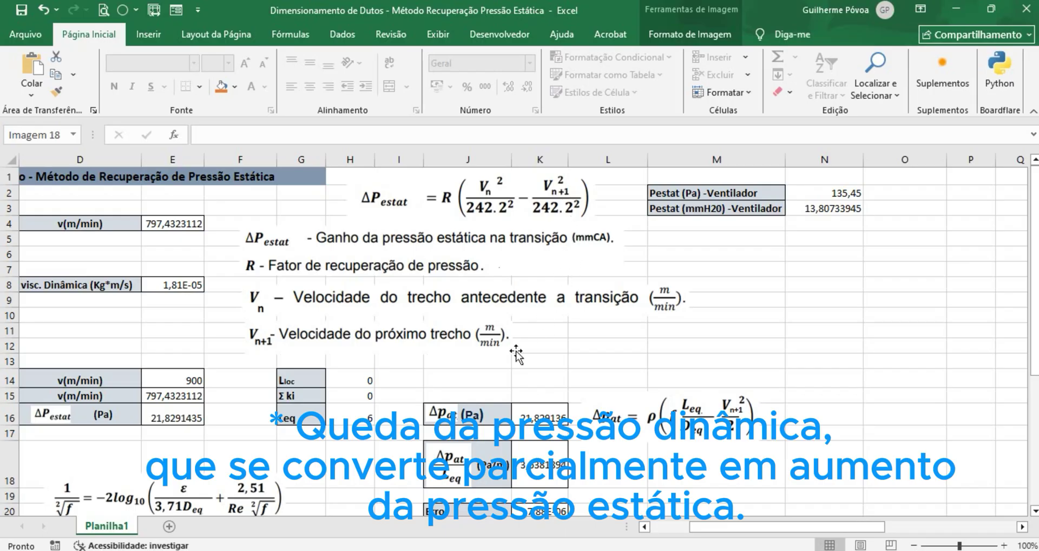
left_click(659, 526)
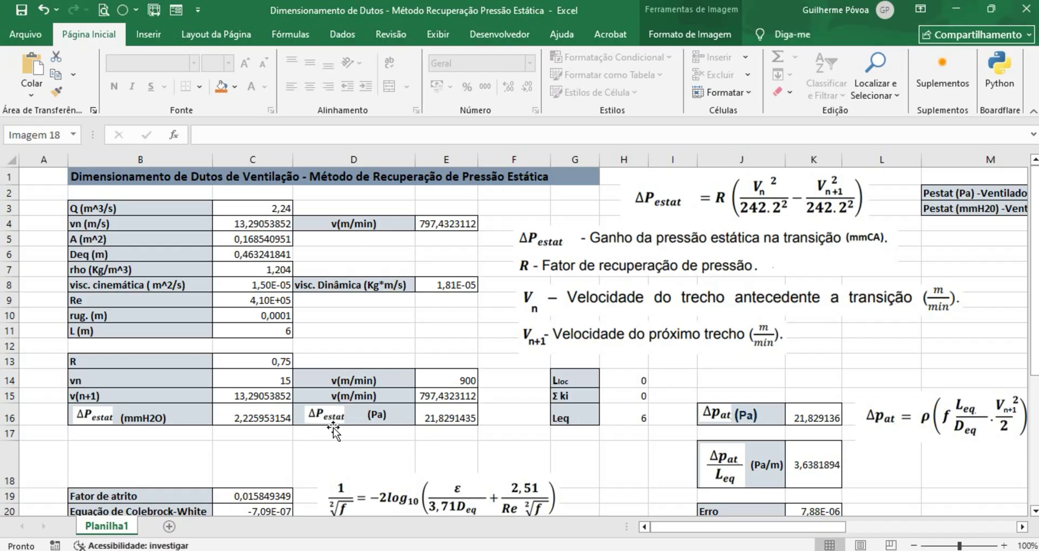
left_click_drag(695, 524, 716, 525)
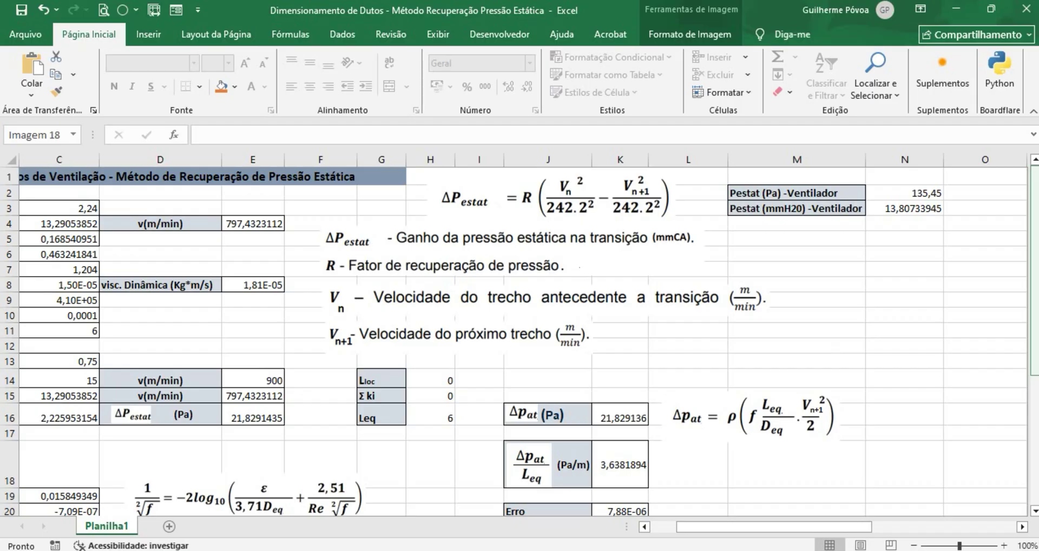
left_click_drag(1034, 221, 1034, 306)
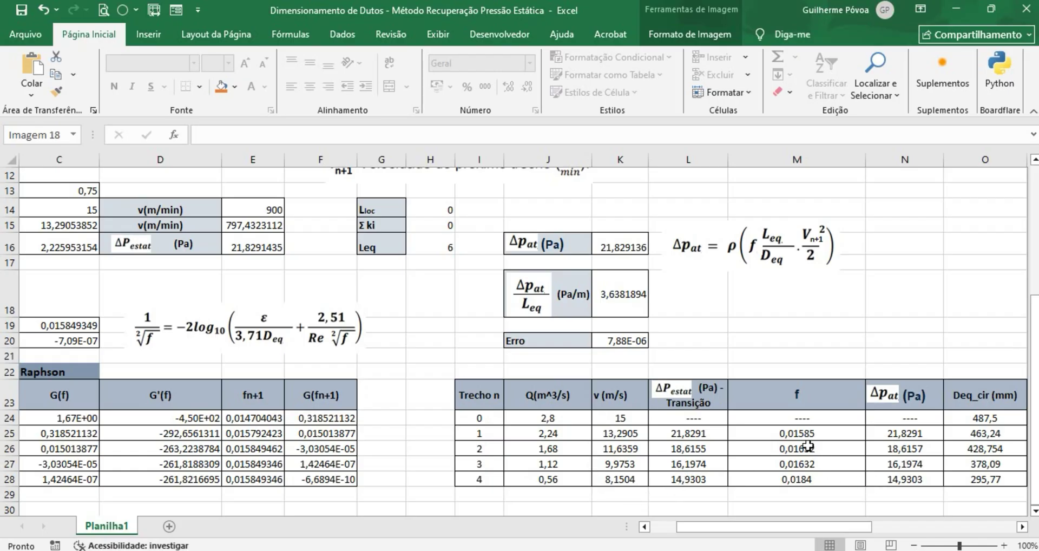
left_click_drag(805, 527, 828, 528)
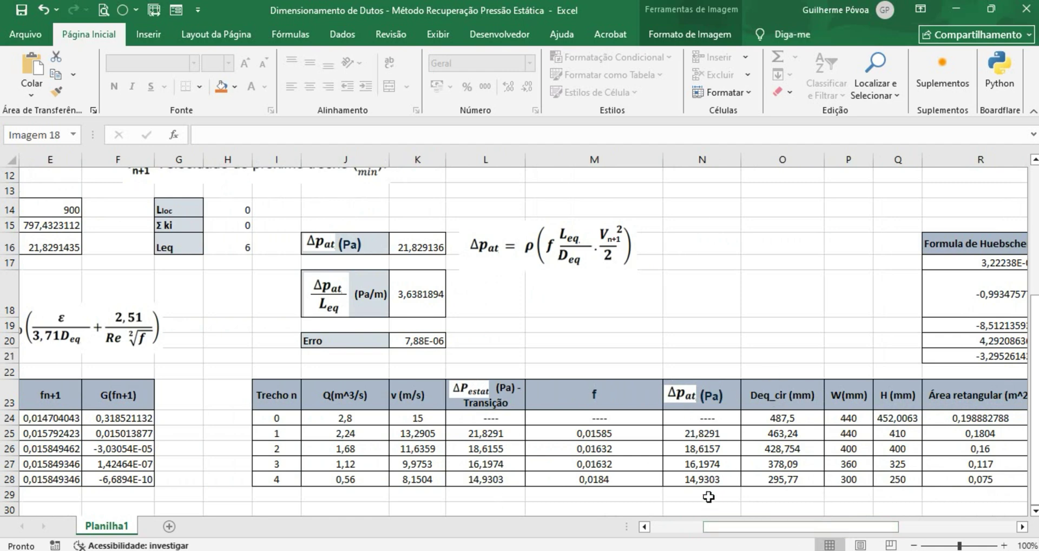
left_click_drag(745, 523, 670, 526)
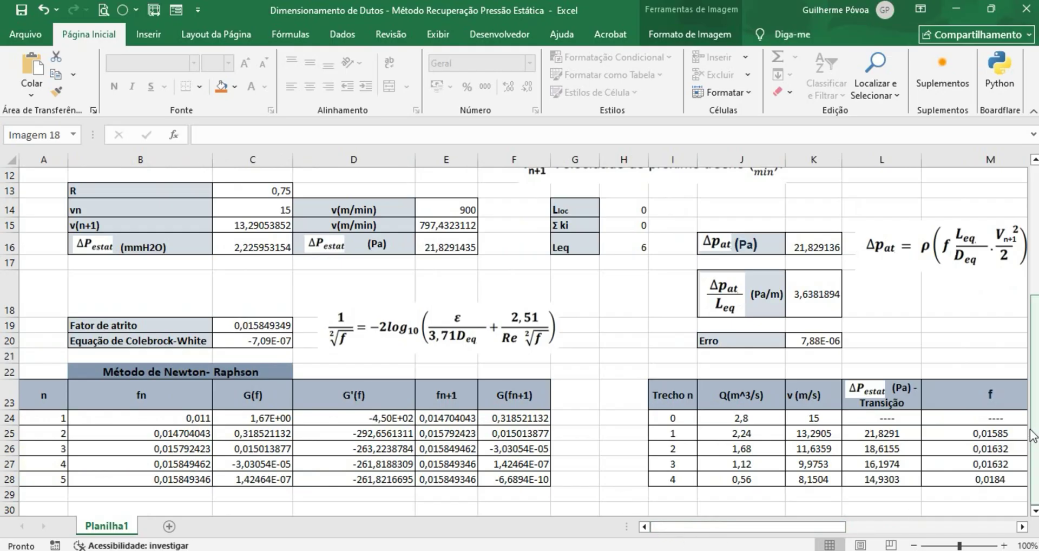
left_click_drag(1033, 433, 1033, 309)
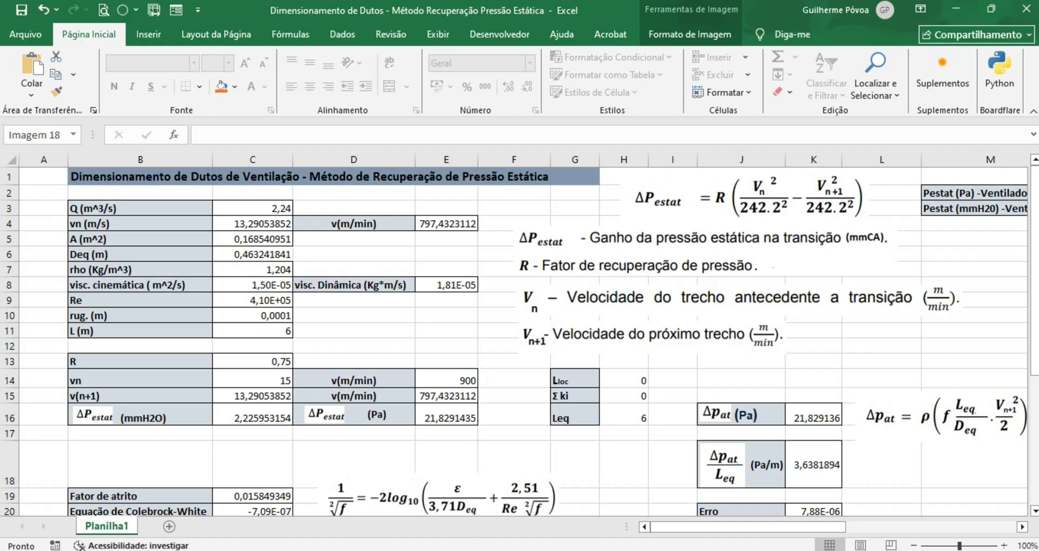
Step: Switch to the thesis PDF in the browser and examine Figura 2, the general pressurization system diagram on page 19
key("alt+Tab")
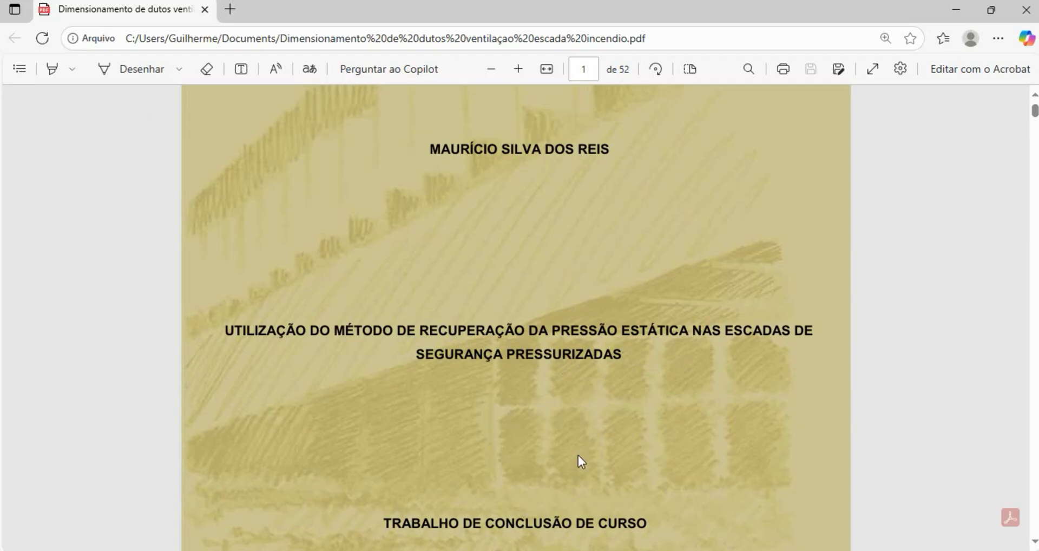
scroll(577, 443, "down", 4)
scroll(577, 443, "up", 3)
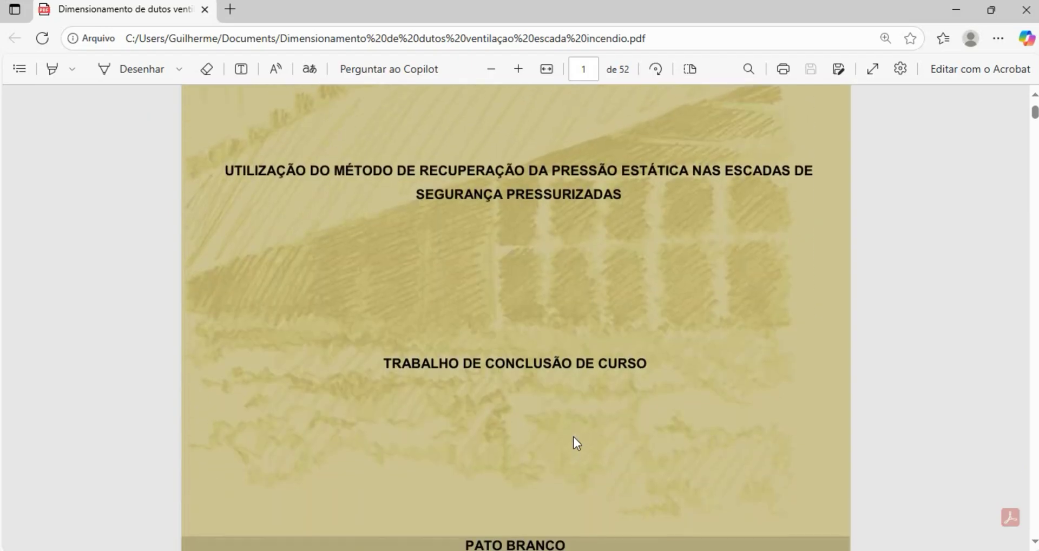
scroll(574, 437, "down", 1)
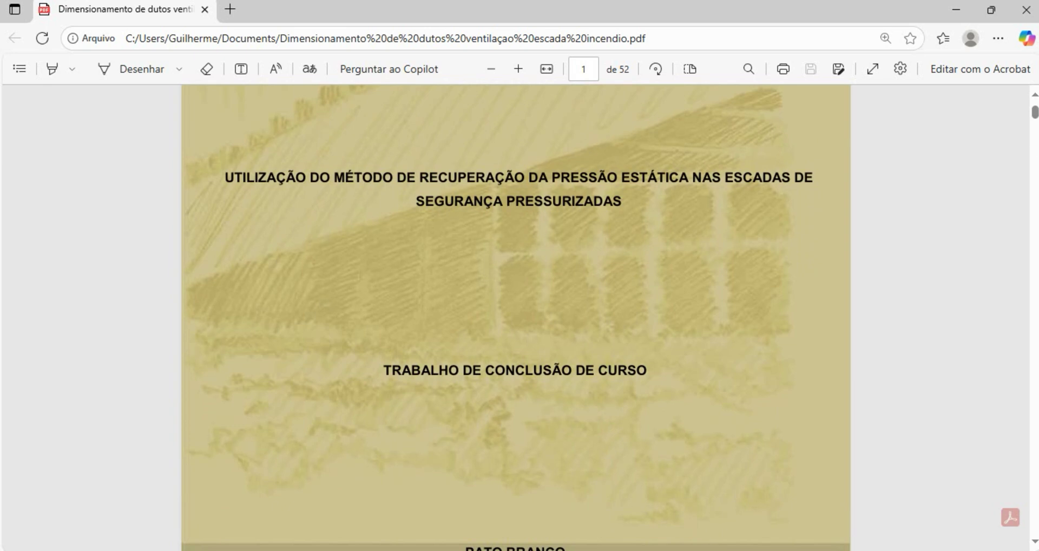
scroll(516, 318, "down", 4)
left_click_drag(1035, 118, 1034, 257)
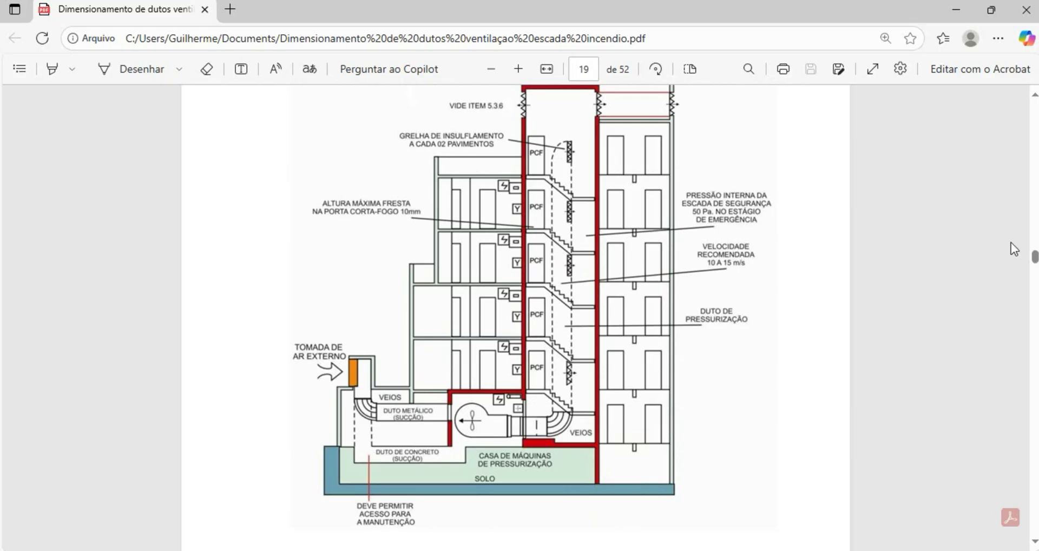
scroll(735, 154, "up", 1)
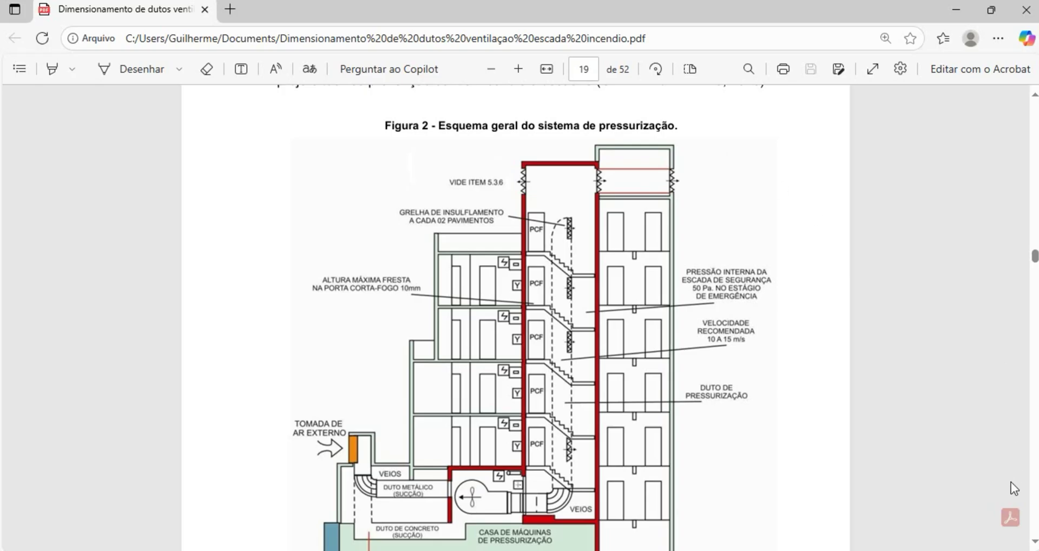
left_click(1035, 541)
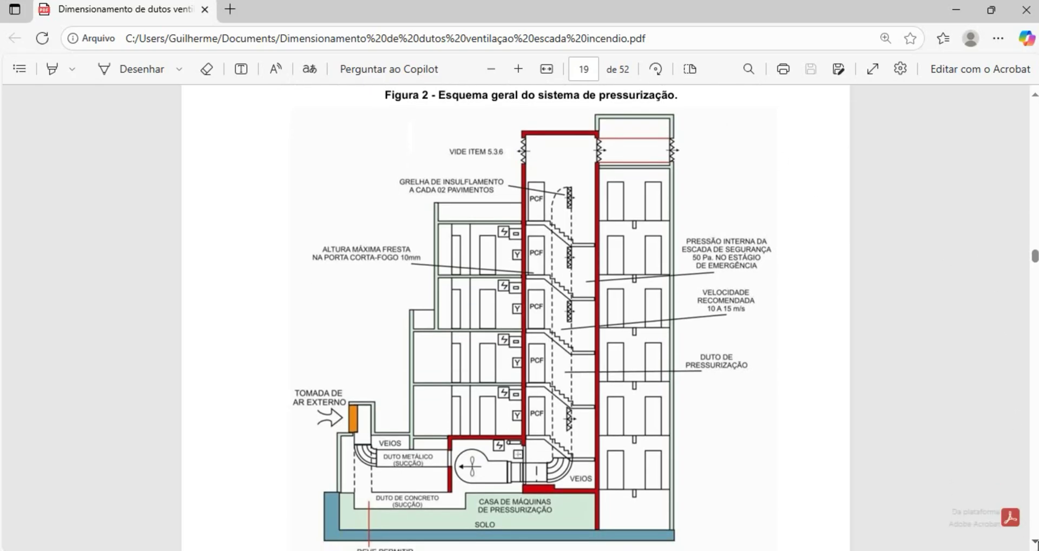
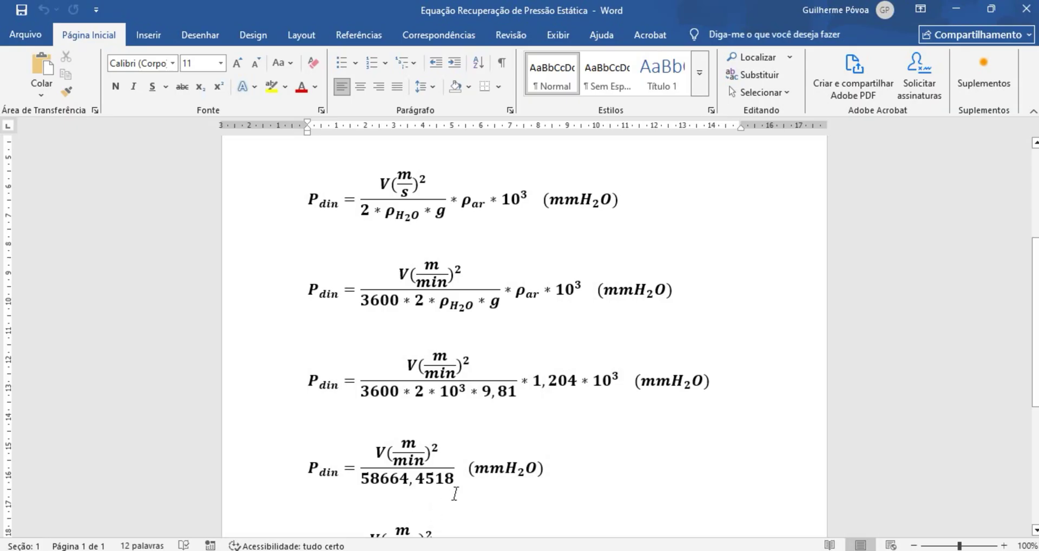
Step: Read the dynamic pressure derivation in the Word document through to its final equation in mmH2O
left_click(456, 489)
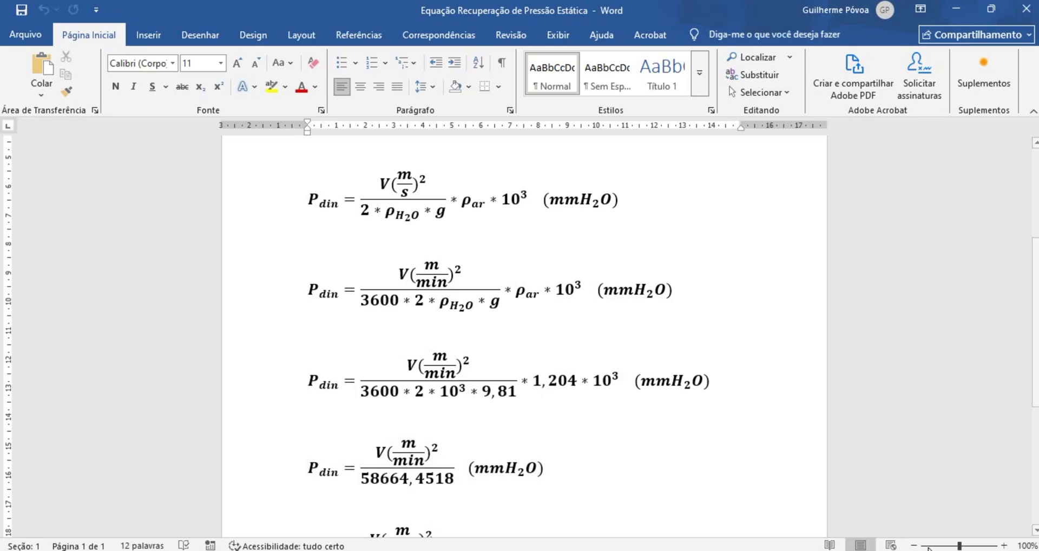
left_click(1035, 531)
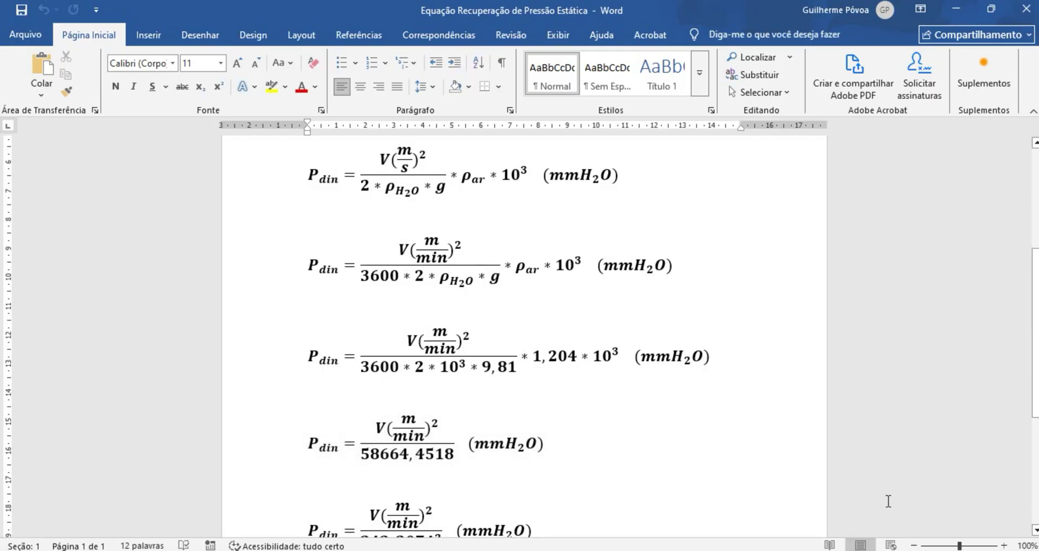
left_click(1035, 530)
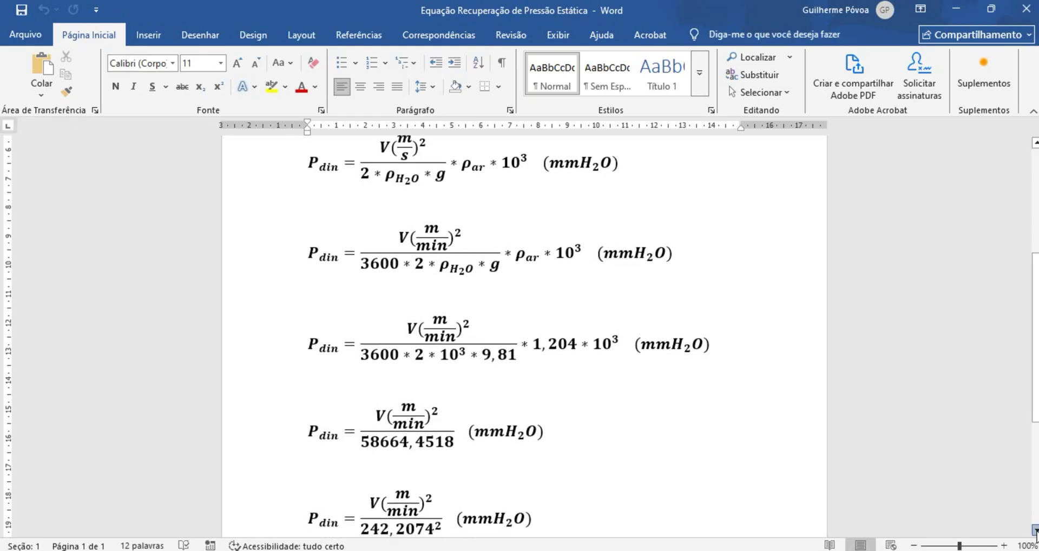
left_click(1035, 531)
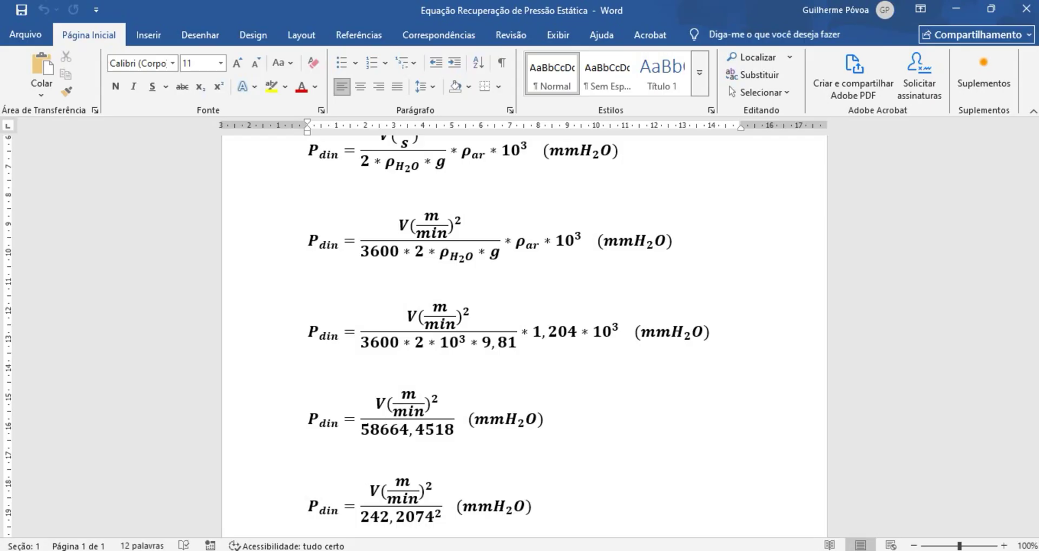
Step: Switch to the Excel duct-sizing workbook and set the flow rate Q to =2,8 m³/s and the velocity vn to 15 m/s
mouse_move(463, 550)
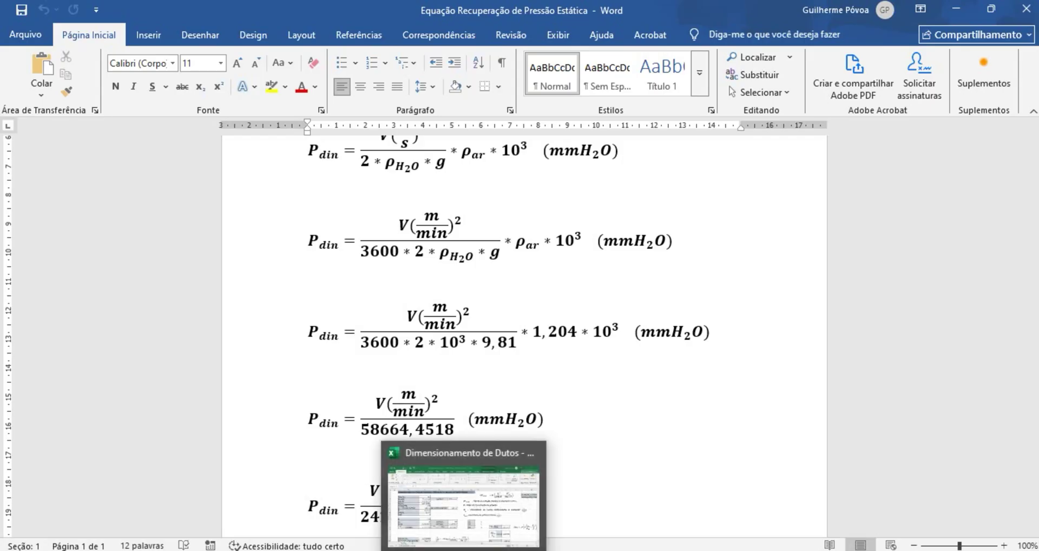
left_click(450, 519)
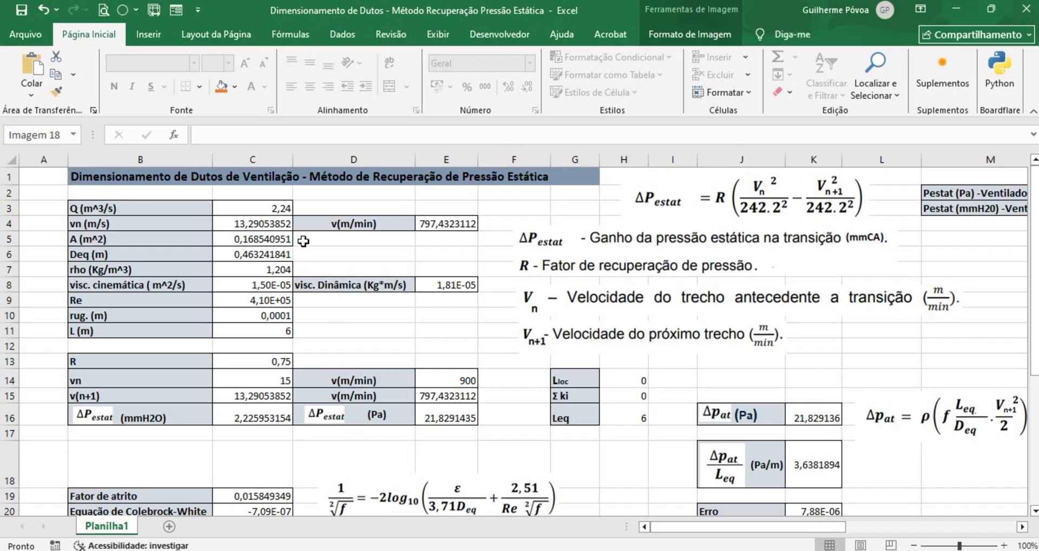
double_click(289, 210)
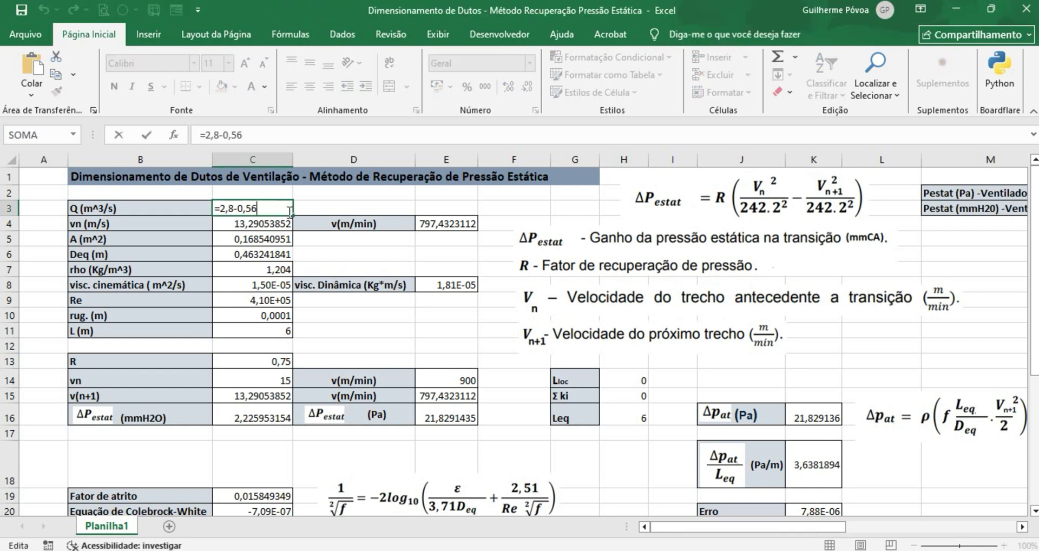
key("BackSpace")
key("BackSpace")
key("BackSpace")
key("BackSpace")
key("BackSpace")
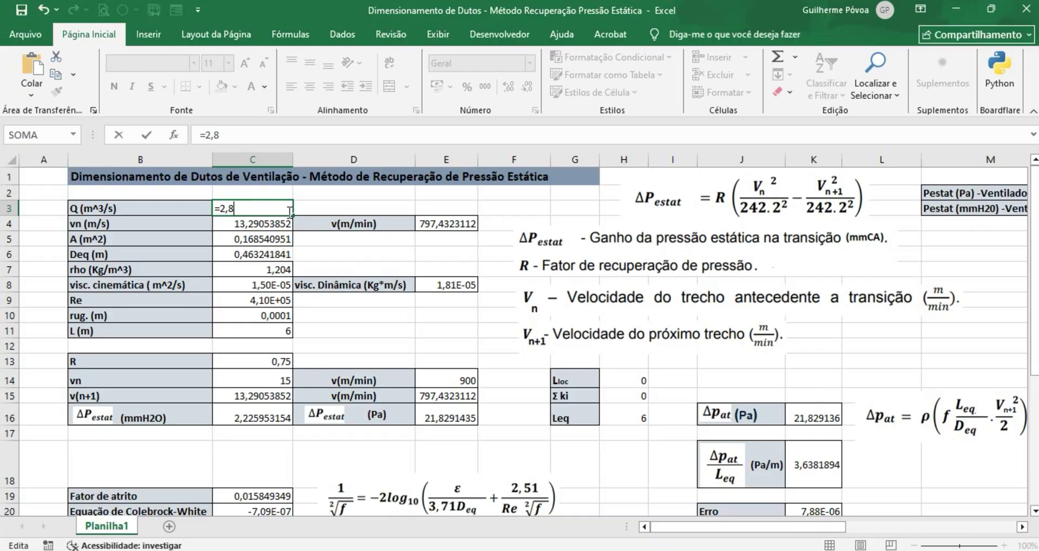
key("Return")
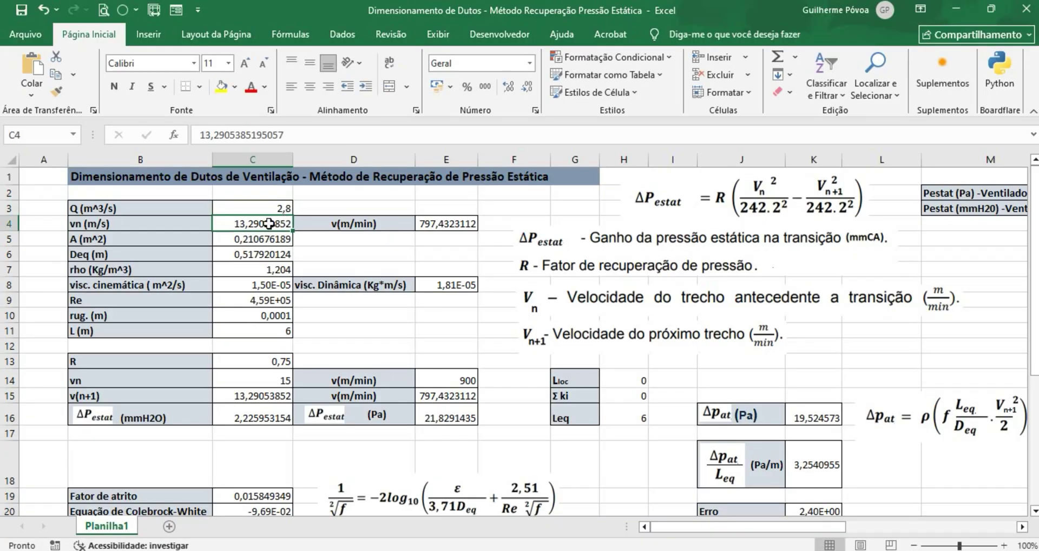
type("15")
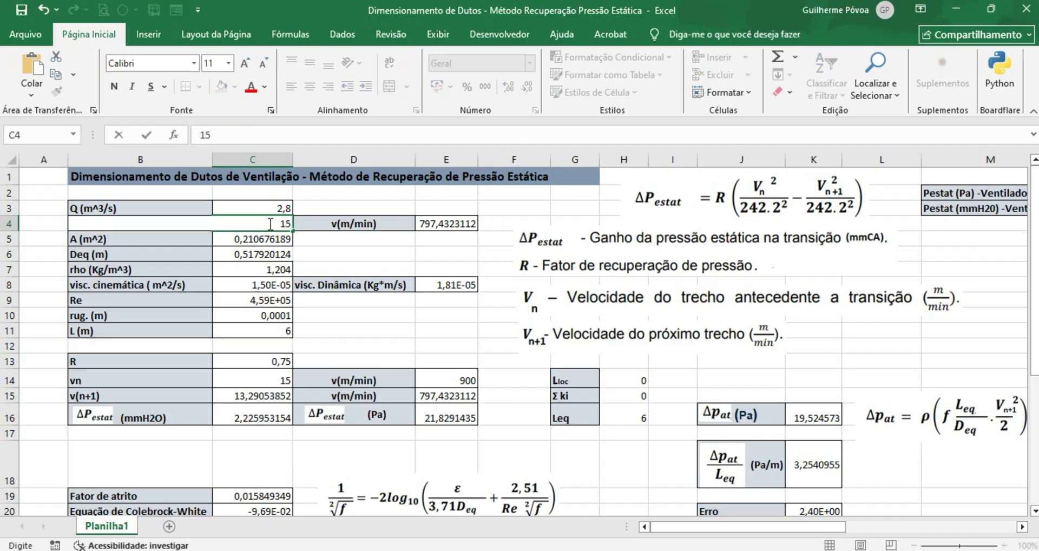
key("Return")
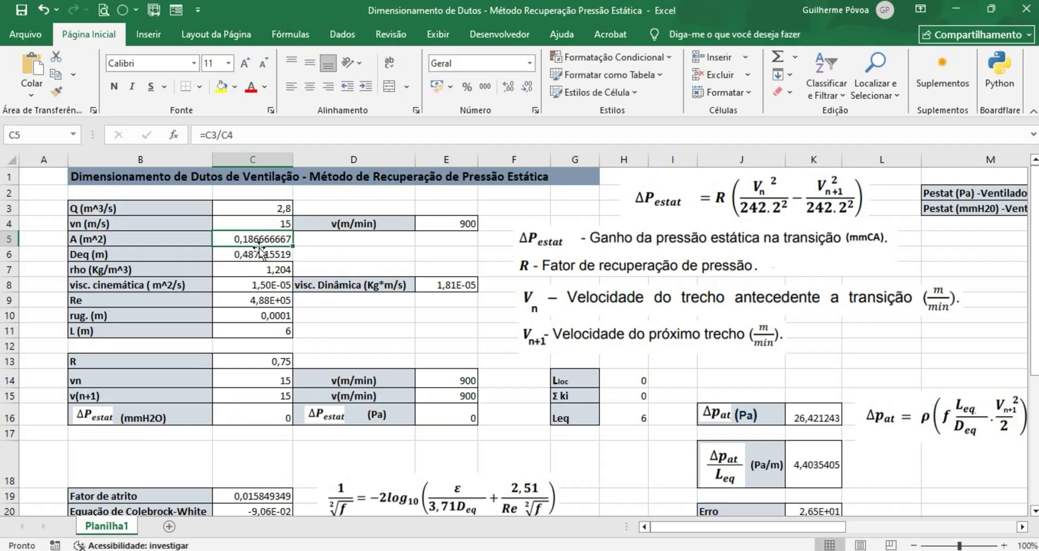
Step: Inspect the formulas behind the duct area A and equivalent diameter Deq, and review the section results table across to Deq_cir
double_click(263, 239)
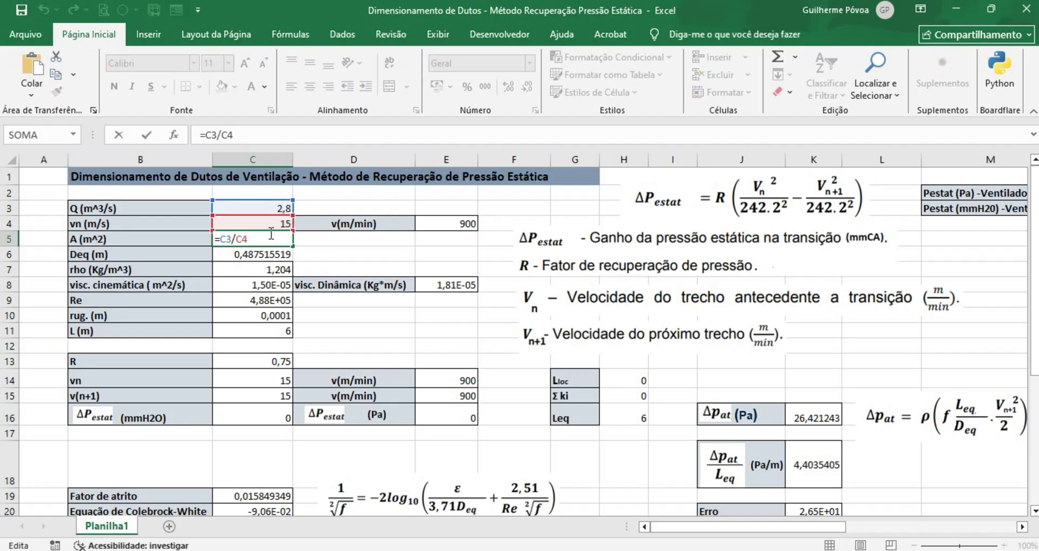
key("Return")
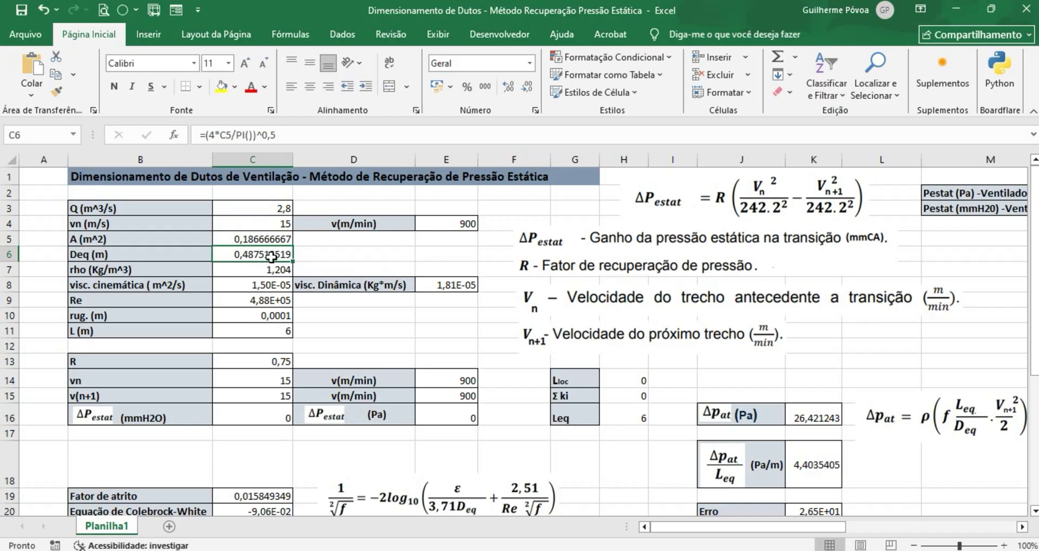
double_click(271, 257)
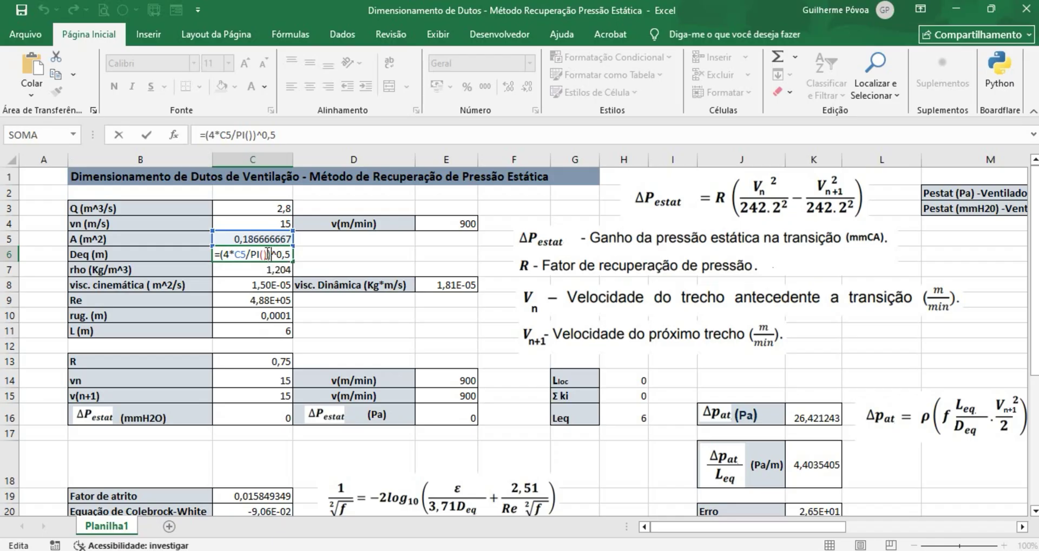
key("Return")
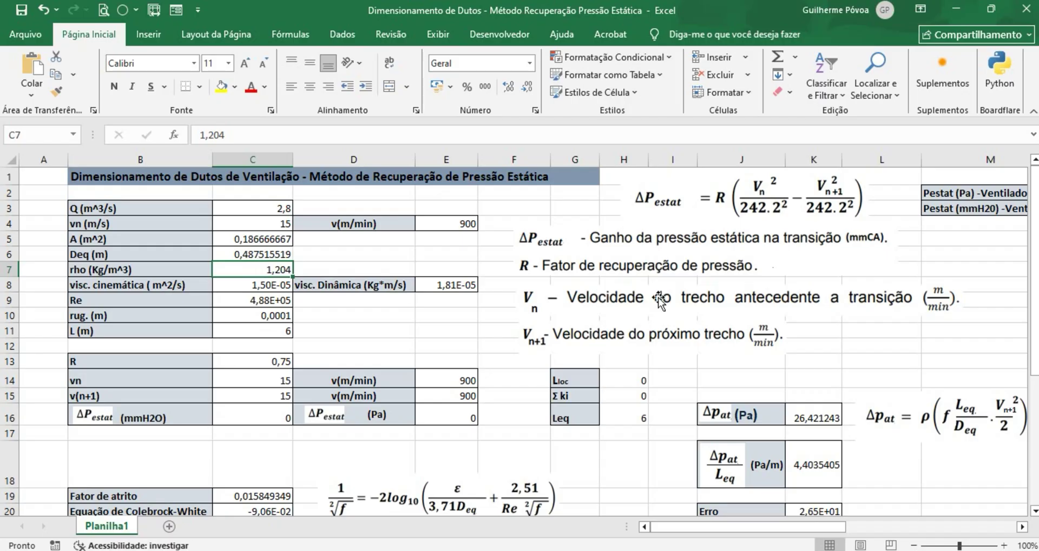
left_click_drag(1033, 265, 1033, 395)
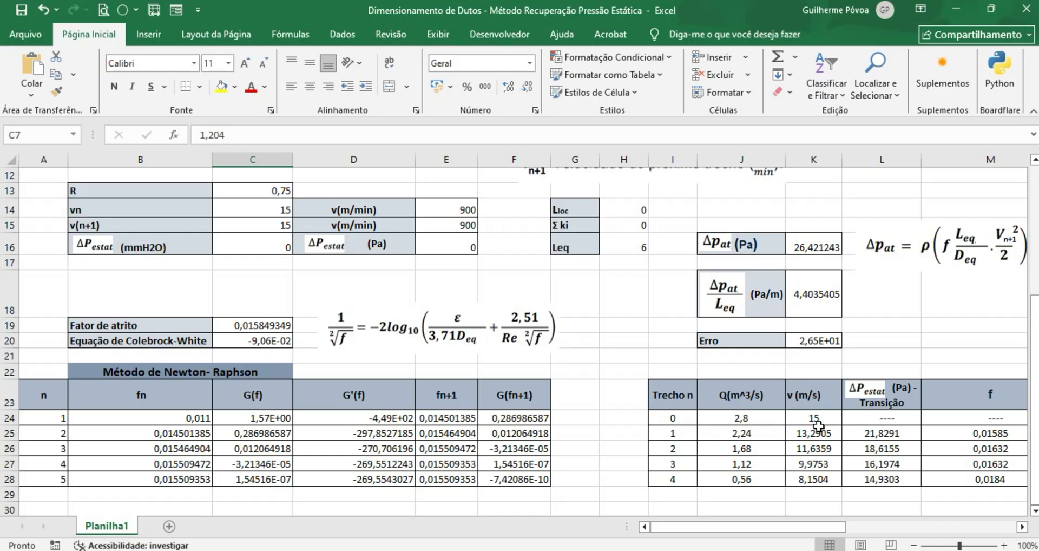
left_click_drag(815, 526, 861, 527)
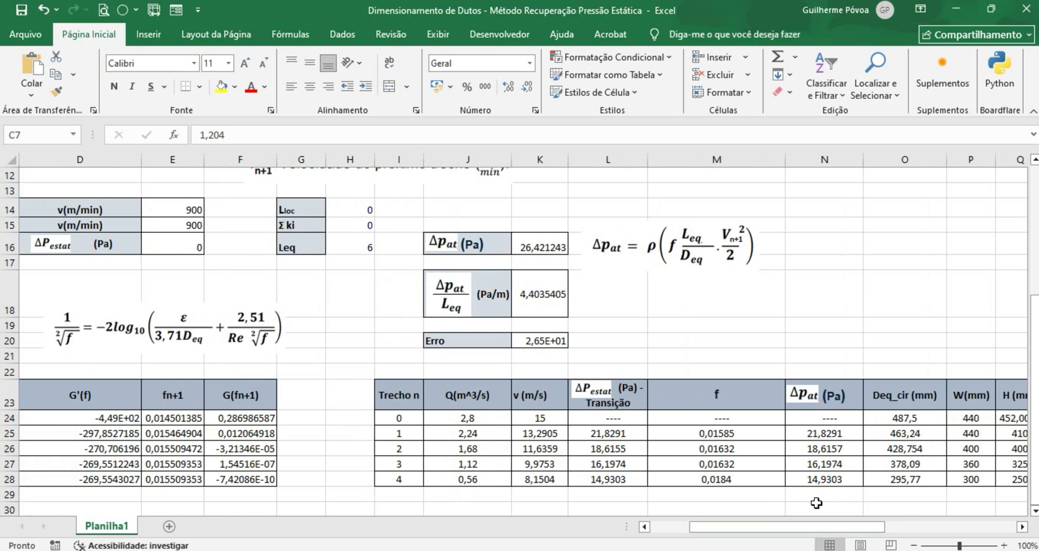
Step: Set the velocity vn in the duct-sizing worksheet to 13 m/s as the trial value for the next section
left_click_drag(798, 529, 739, 528)
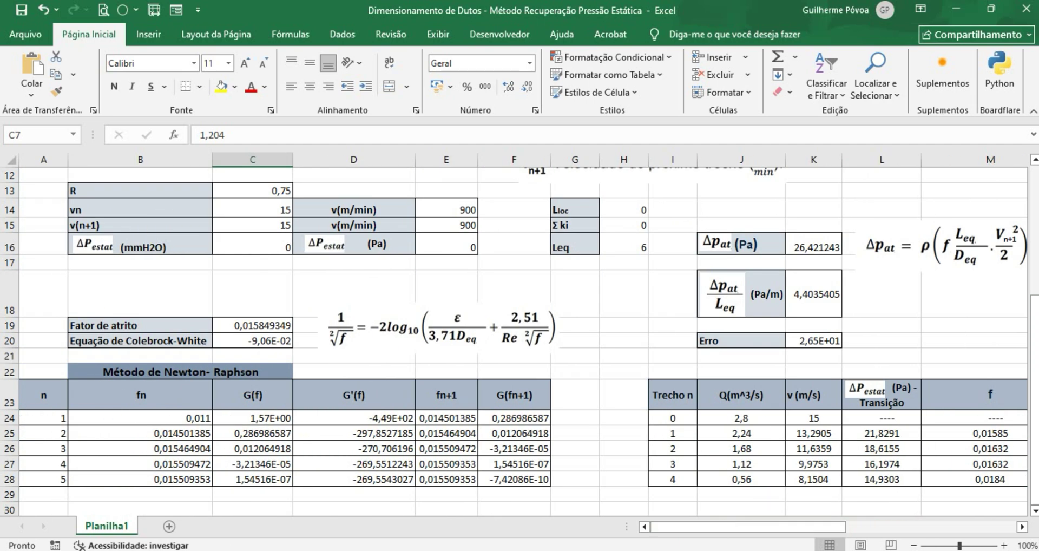
left_click_drag(1034, 411, 1035, 270)
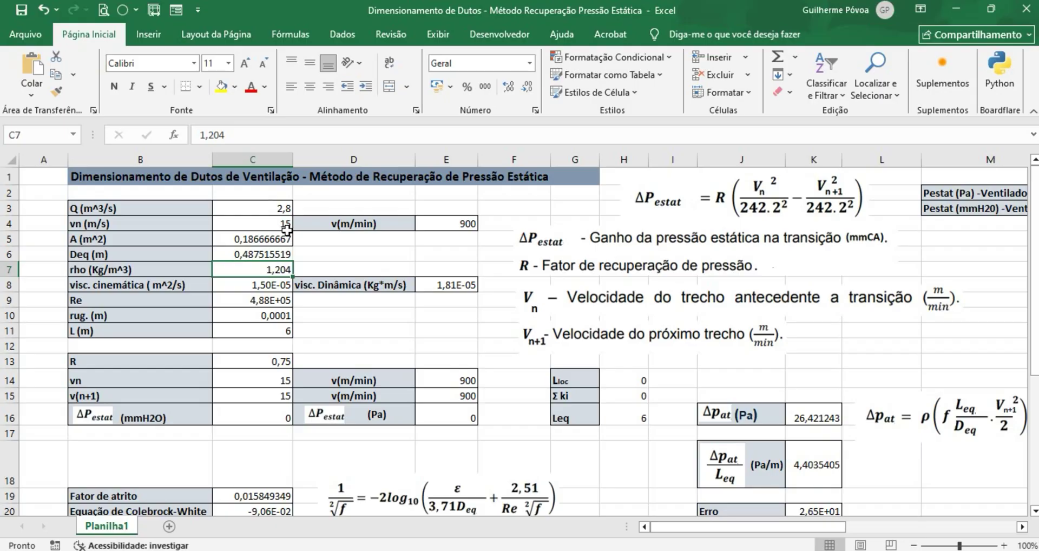
left_click(286, 228)
type("13")
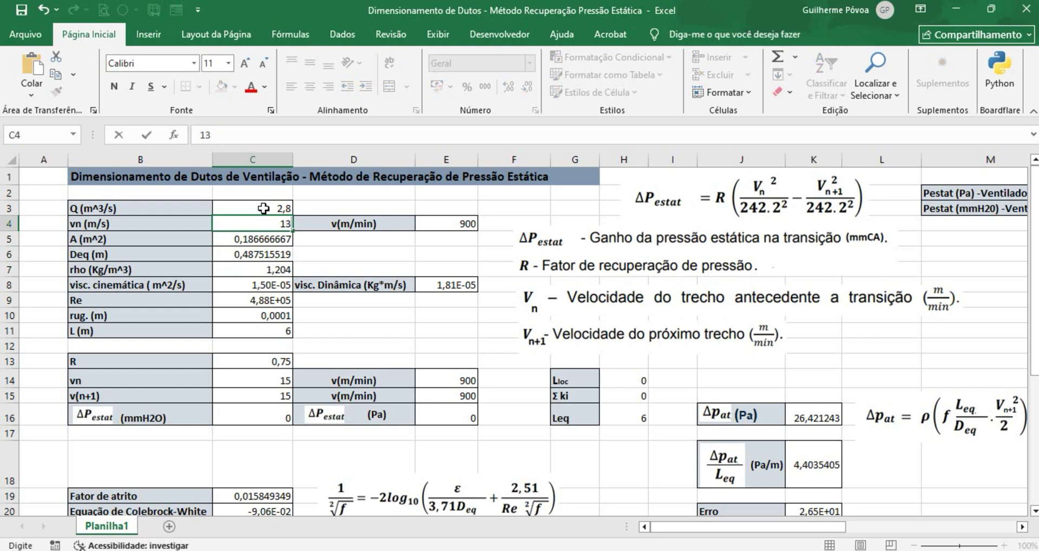
left_click(271, 209)
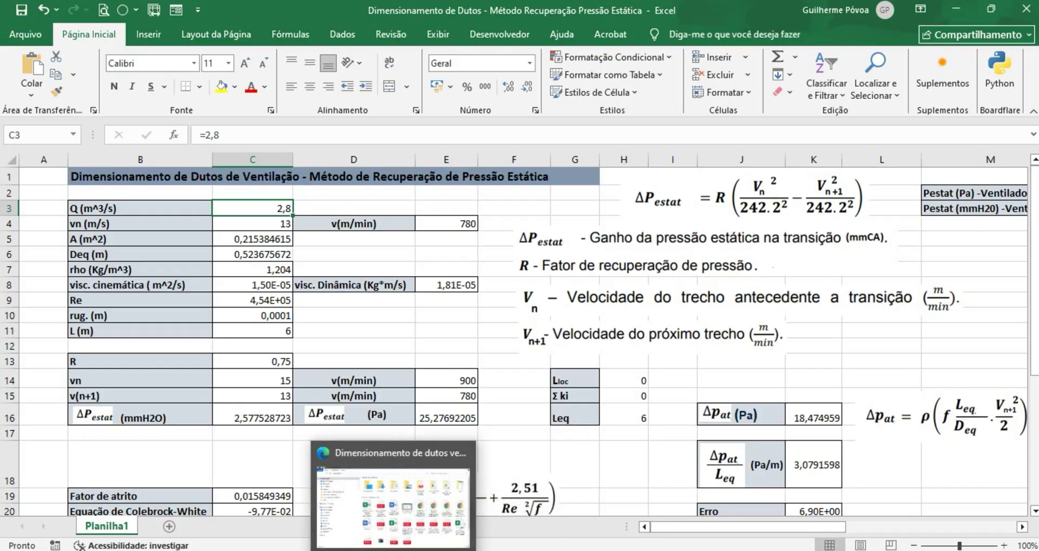
Step: Switch to the thesis PDF in the browser and examine the duct diagram on page 39, from the fan through sections A to C
left_click(457, 503)
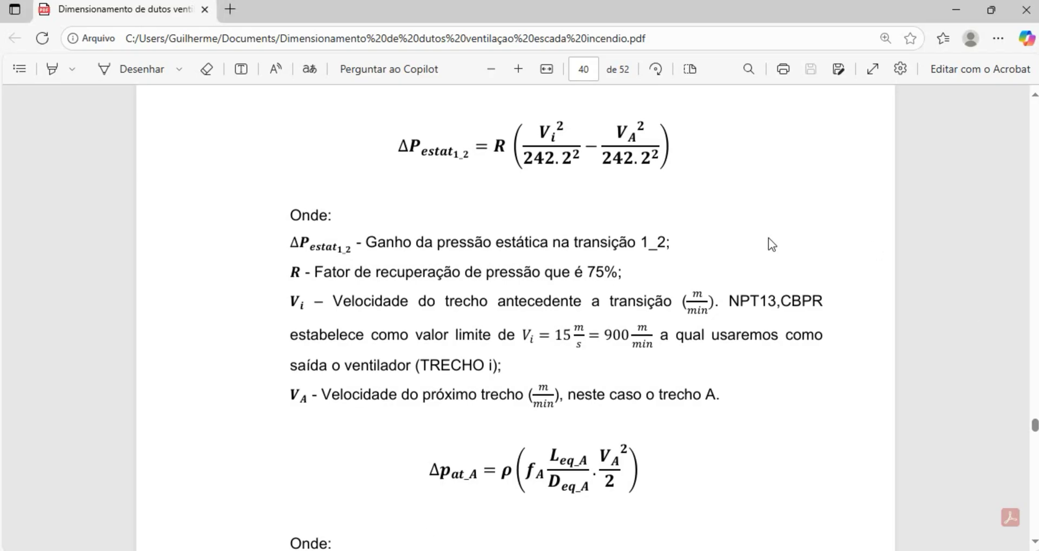
scroll(770, 244, "up", 10)
scroll(754, 251, "down", 4)
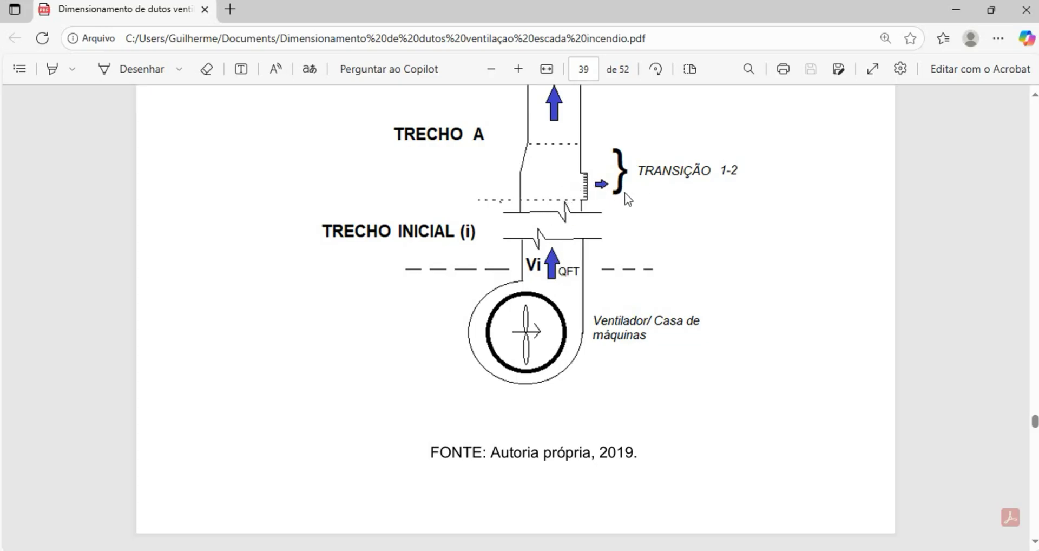
scroll(609, 202, "up", 1)
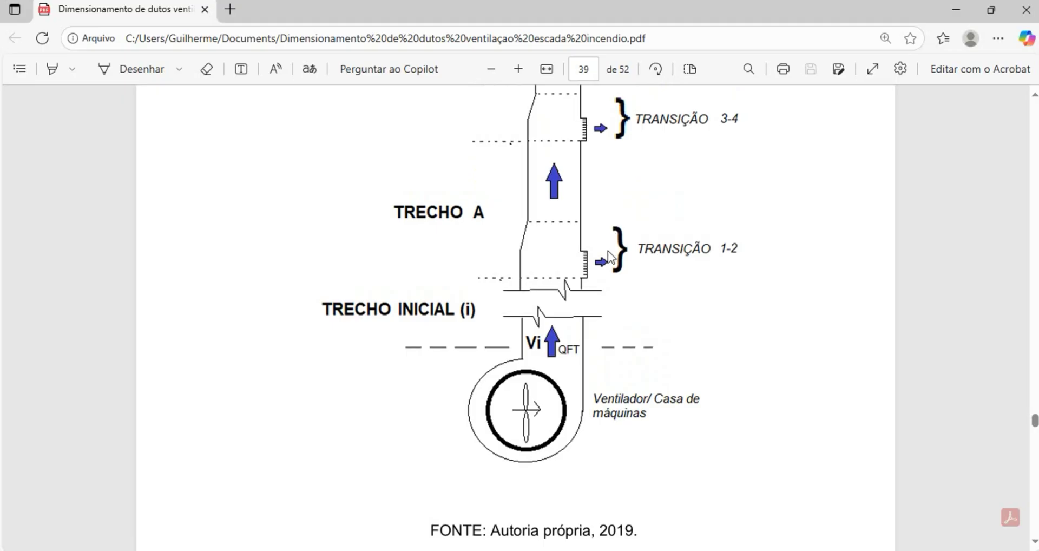
scroll(602, 213, "up", 4)
scroll(602, 213, "up", 3)
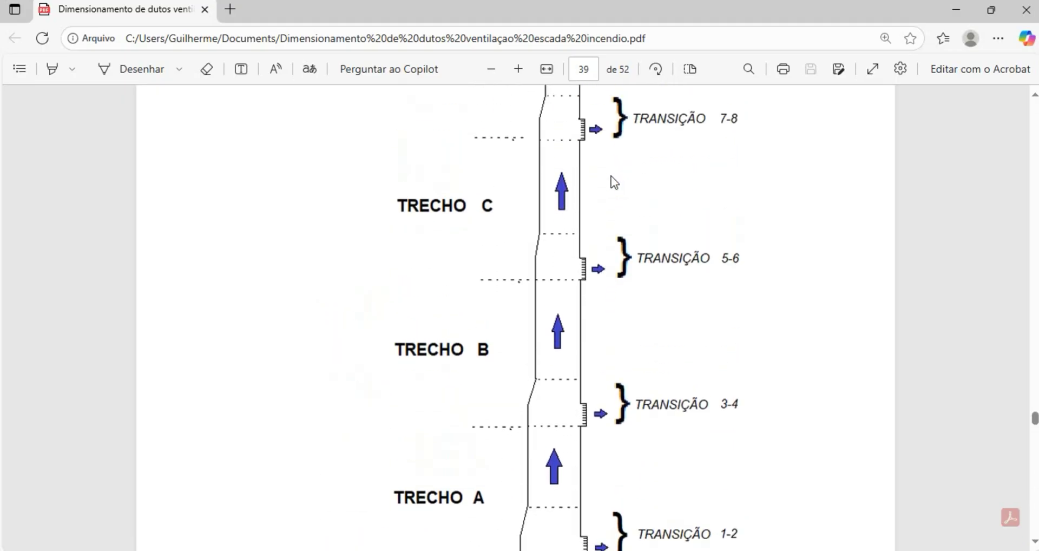
scroll(617, 179, "down", 5)
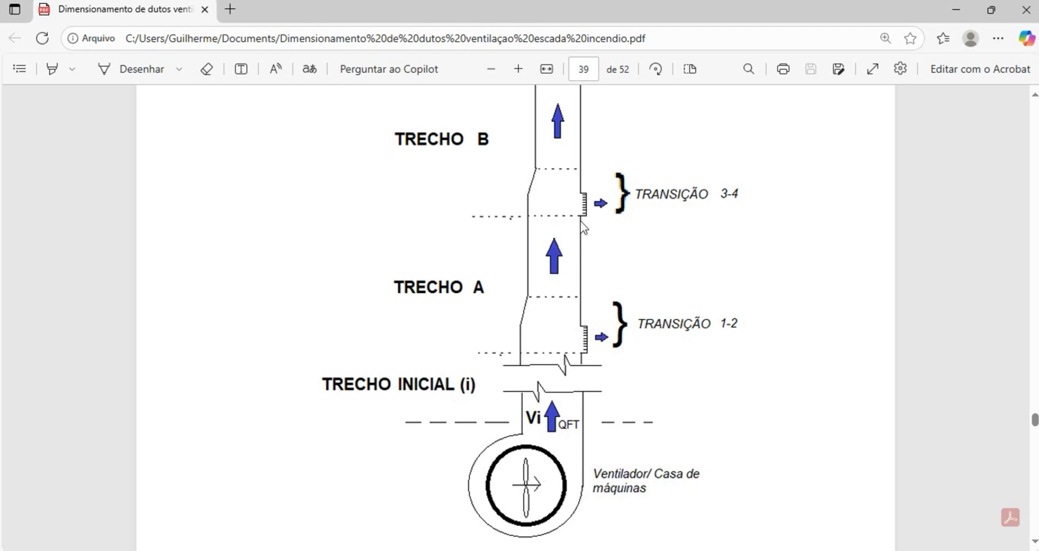
Step: Switch to the Excel workbook, compute one fifth of the flow in the Q cell as =2,8/5, and set Q to =2,8-0,56
key("alt+Tab")
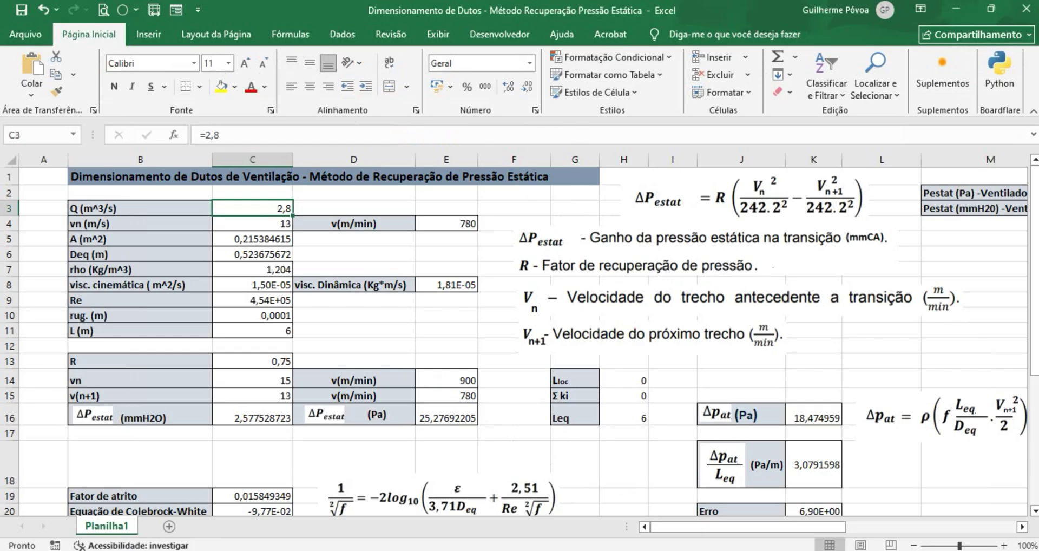
double_click(271, 208)
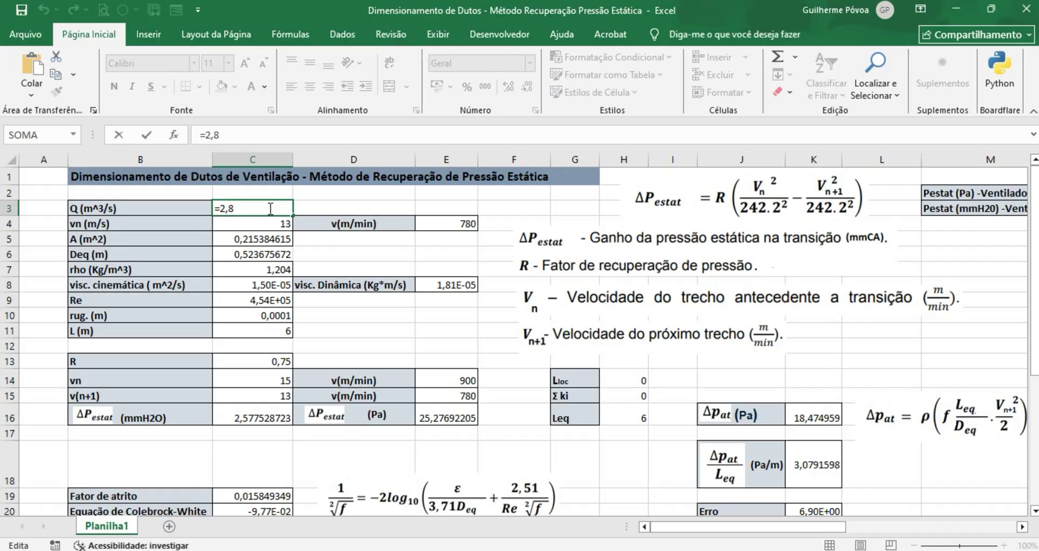
type("/5")
key("Return")
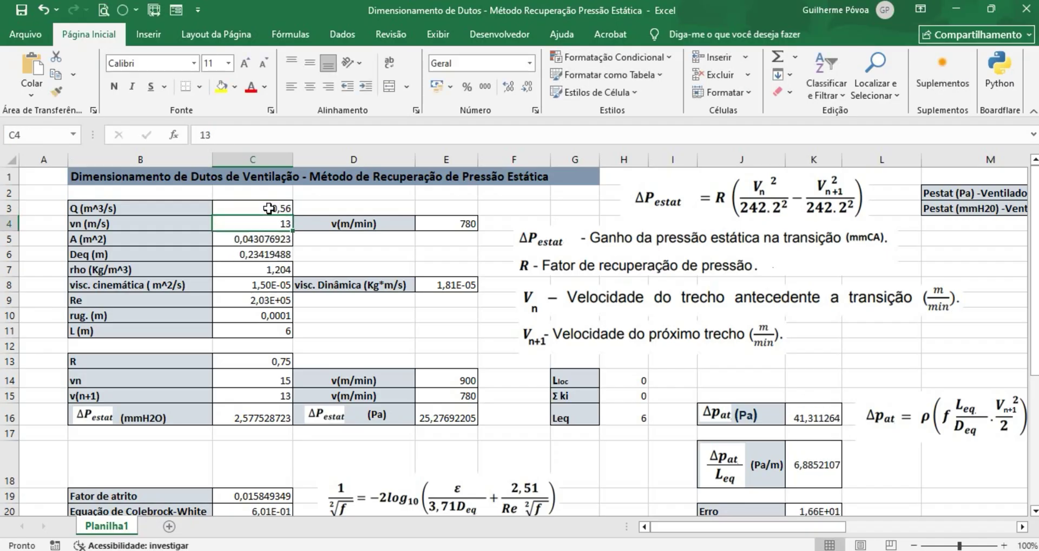
double_click(276, 207)
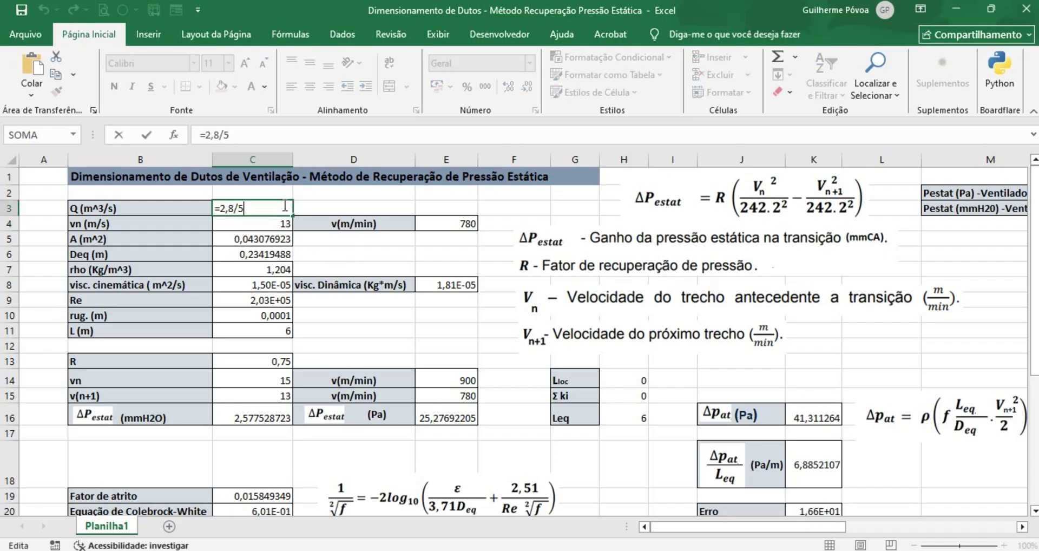
key("BackSpace")
type("-0,56")
key("Return")
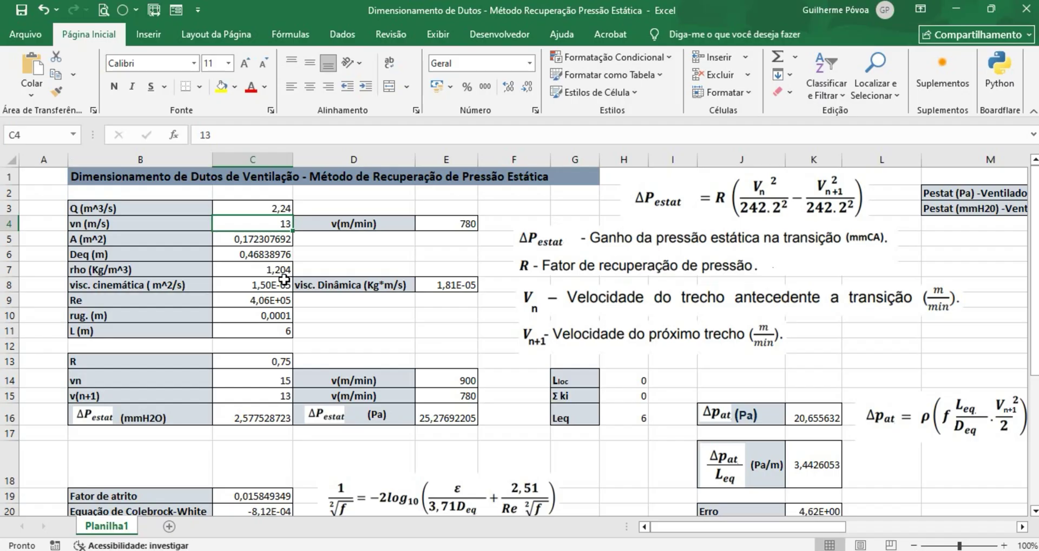
Step: Inspect the formulas behind the Reynolds number Re and the dynamic viscosity
double_click(284, 299)
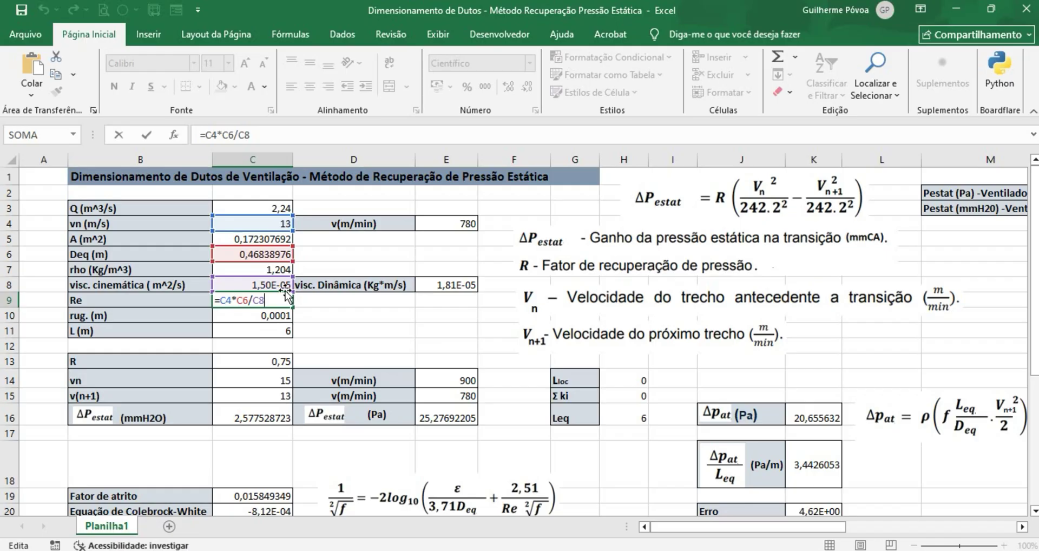
key("ctrl+Return")
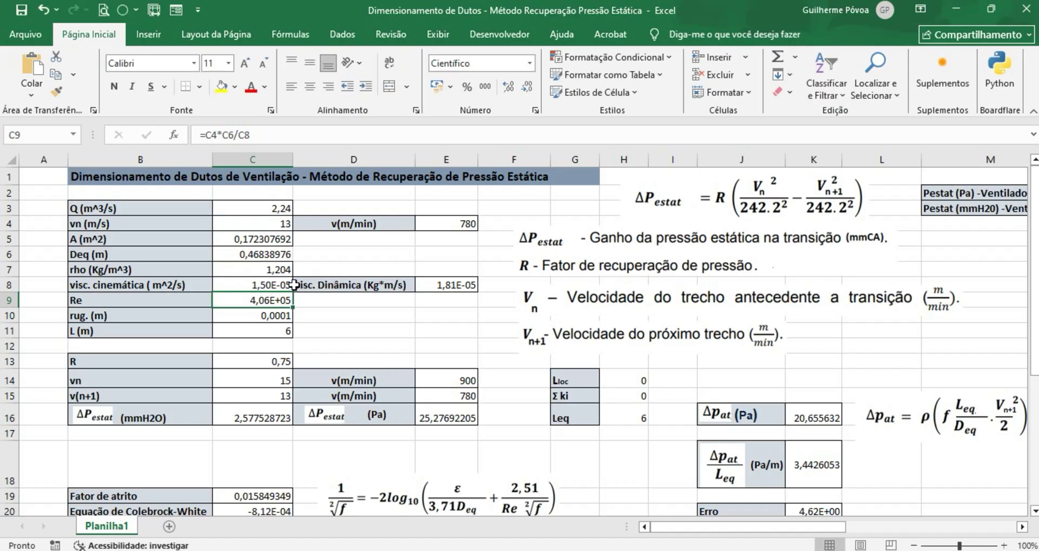
left_click(443, 289)
type("=C8*C7")
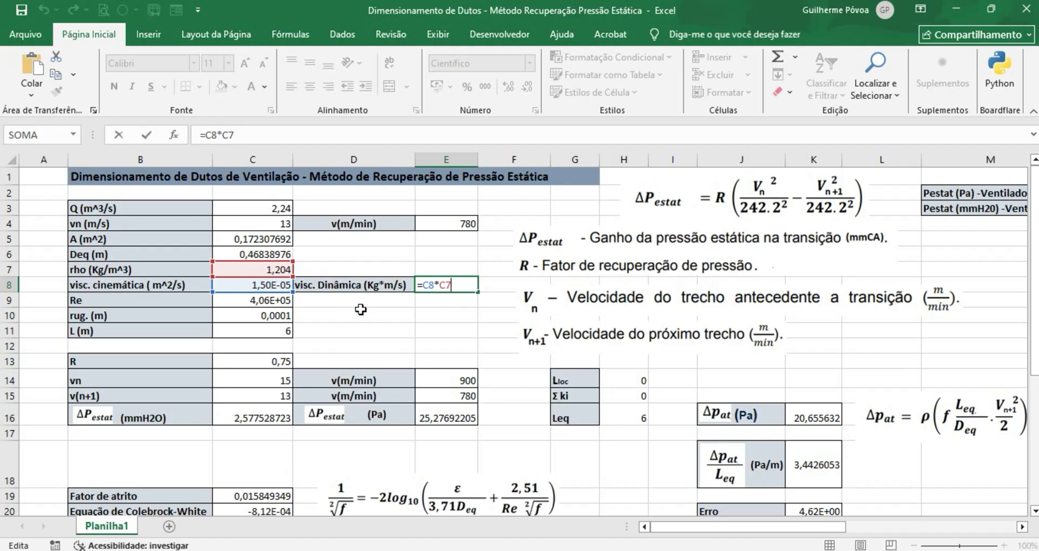
key("ctrl+Return")
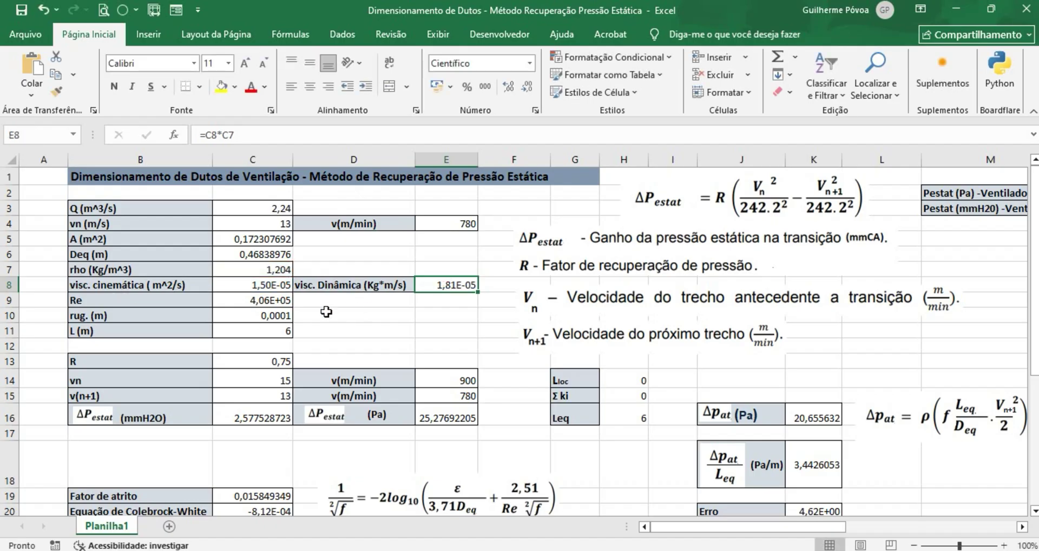
Step: Check the roughness cell, then look up the absolute roughness and kinematic viscosity assumptions on page 33 of the thesis PDF
left_click(274, 319)
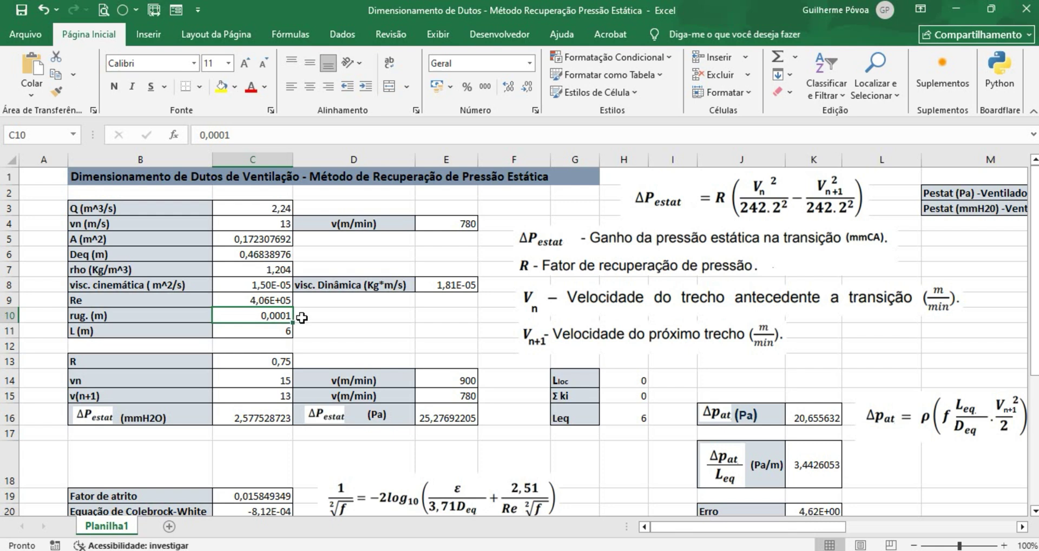
mouse_move(501, 548)
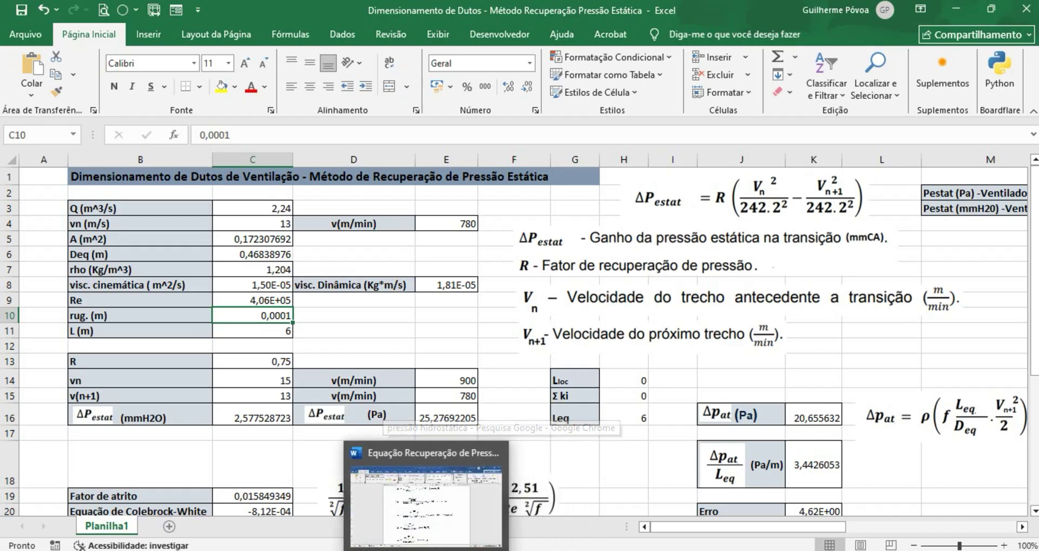
left_click(351, 546)
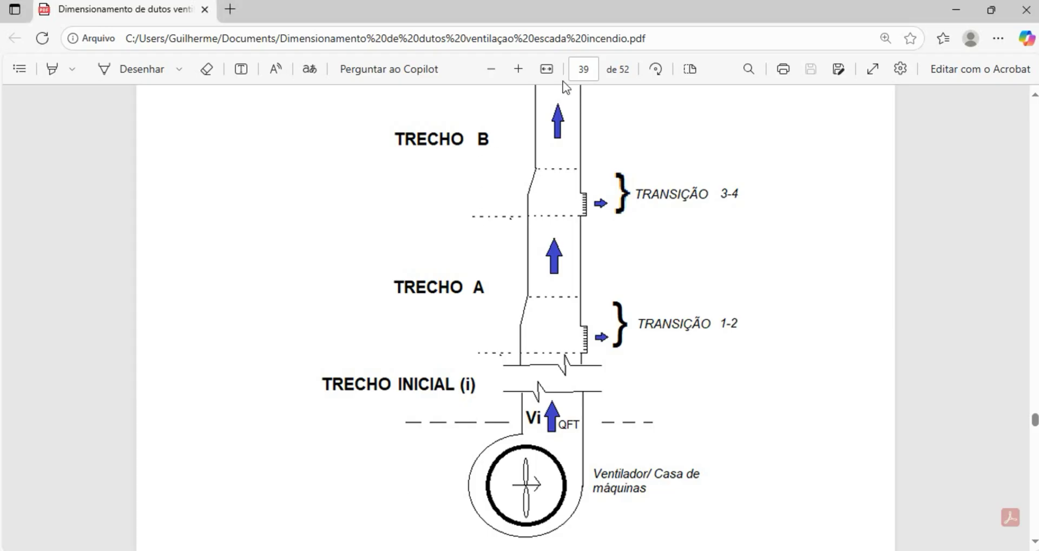
left_click(584, 68)
type("33")
key("Return")
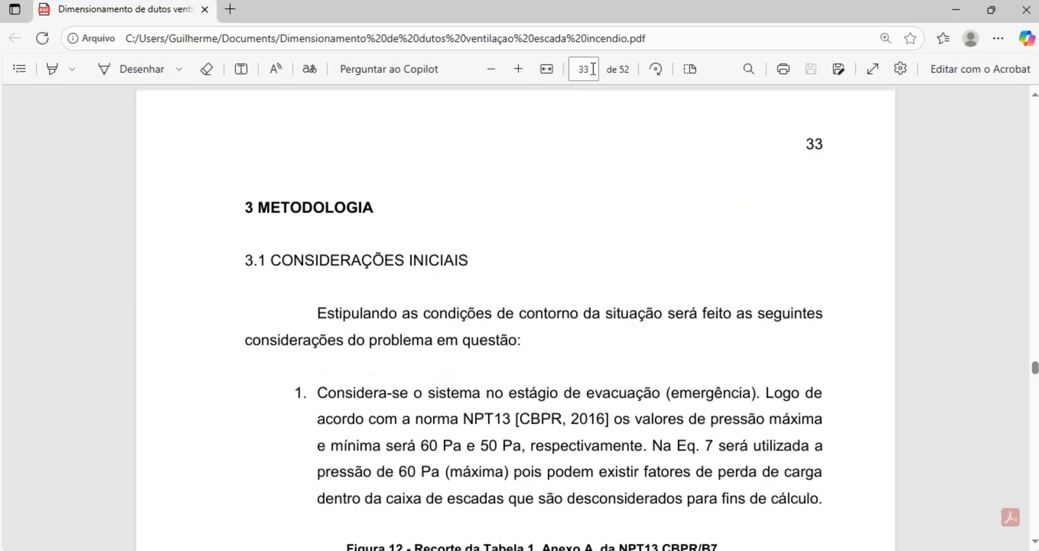
scroll(679, 391, "down", 4)
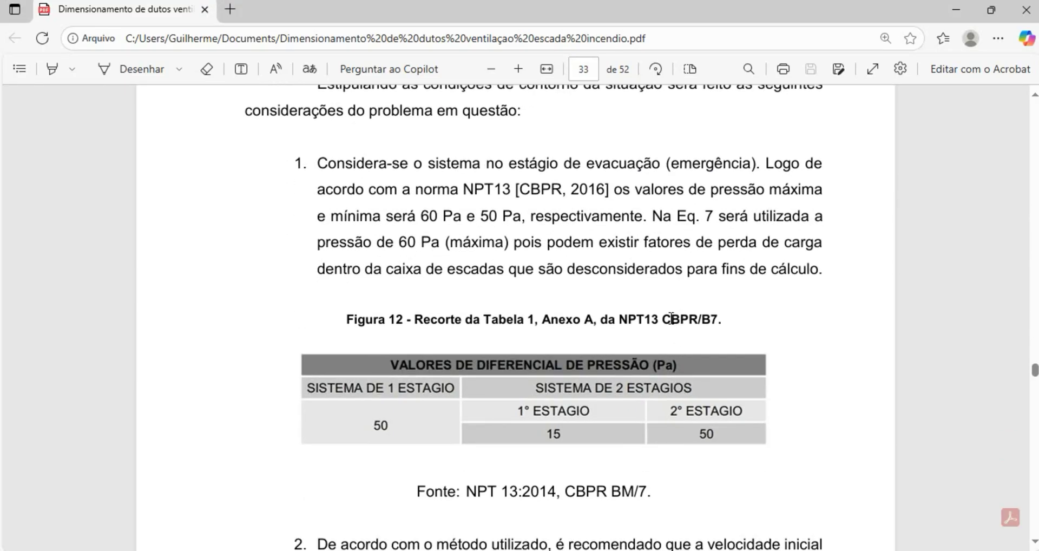
scroll(671, 318, "up", 5)
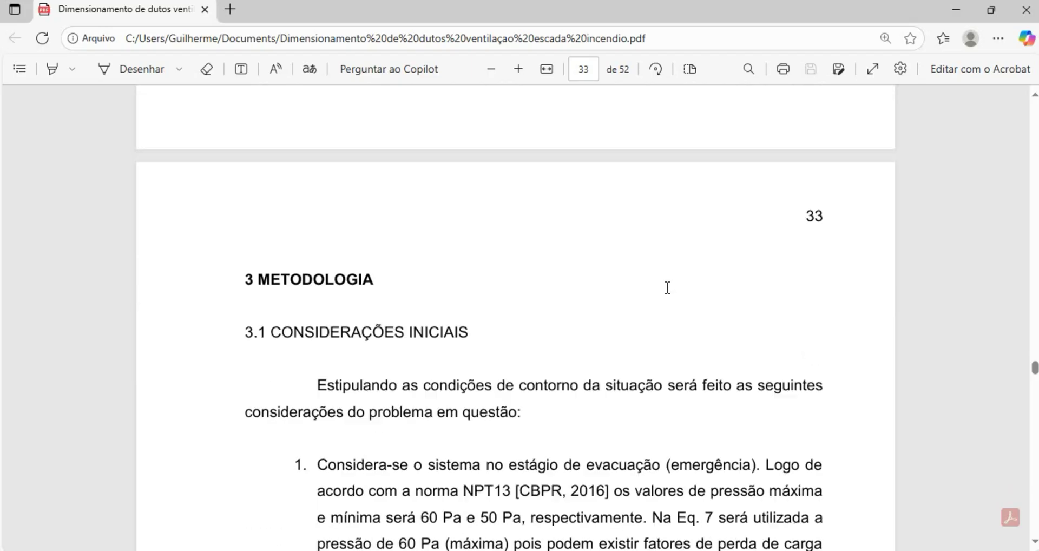
scroll(667, 287, "down", 10)
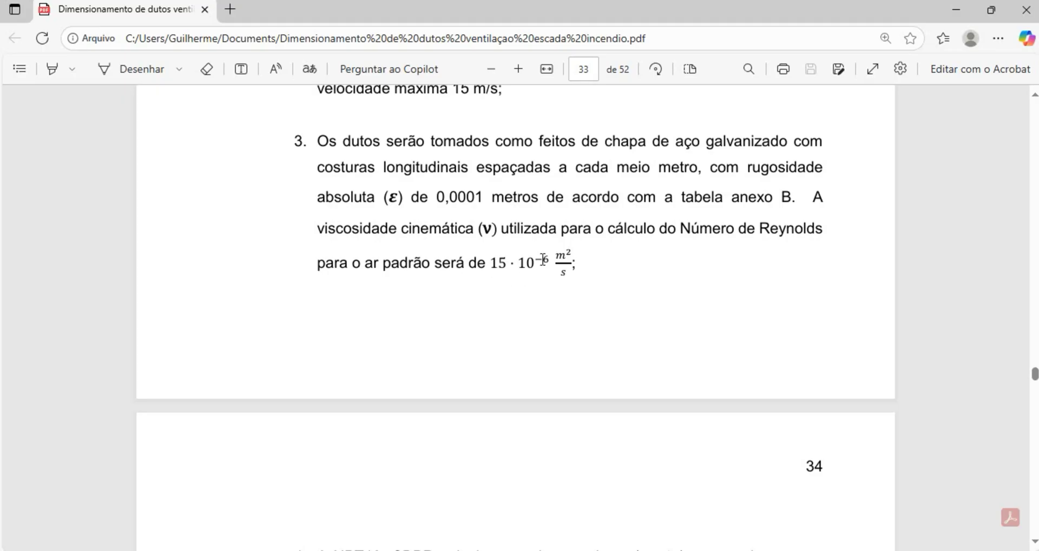
Step: Return to the Excel workbook and inspect the formulas behind the vn velocity in m/min and the static pressure gain in mmH2O and Pa
key("alt+Tab")
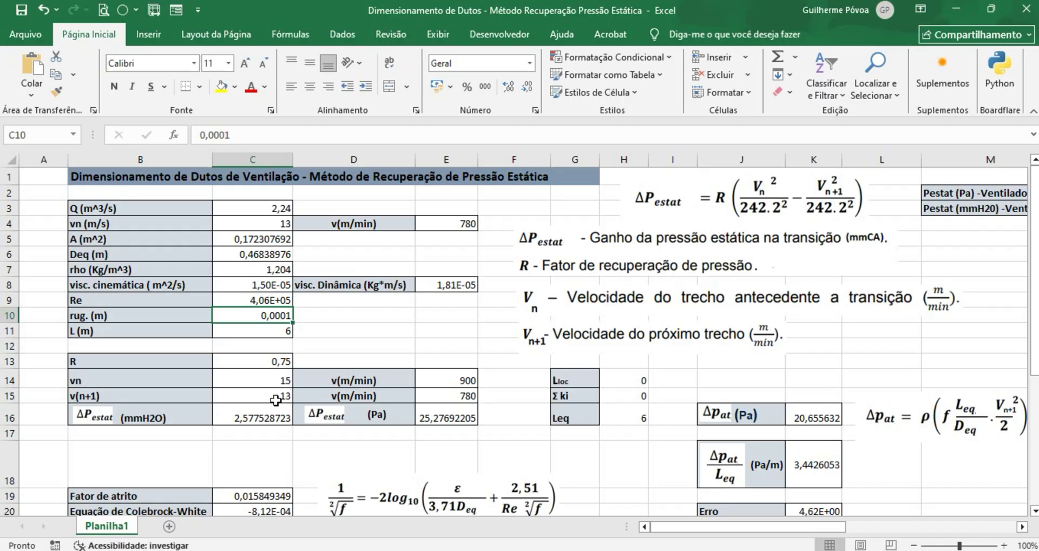
double_click(465, 380)
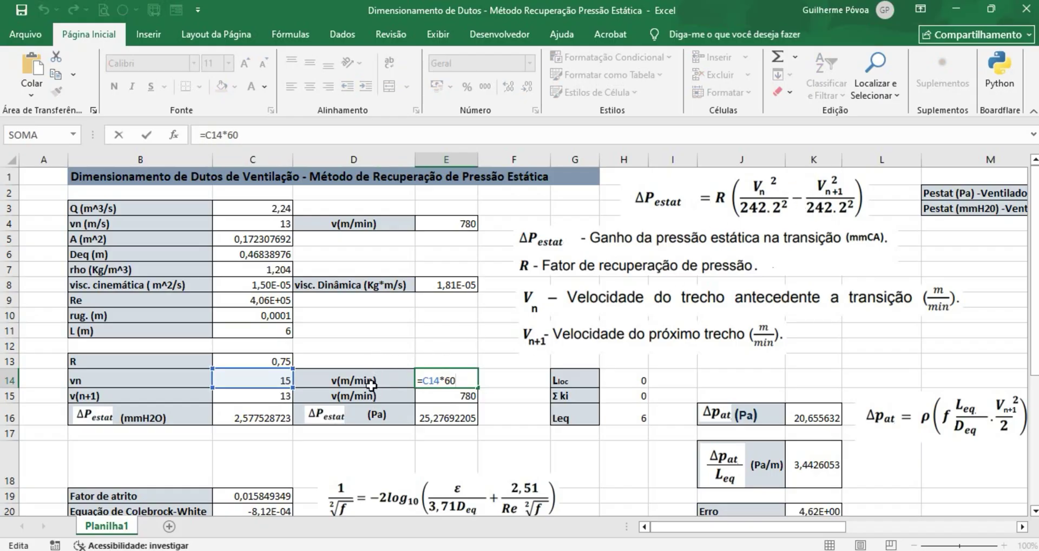
key("Return")
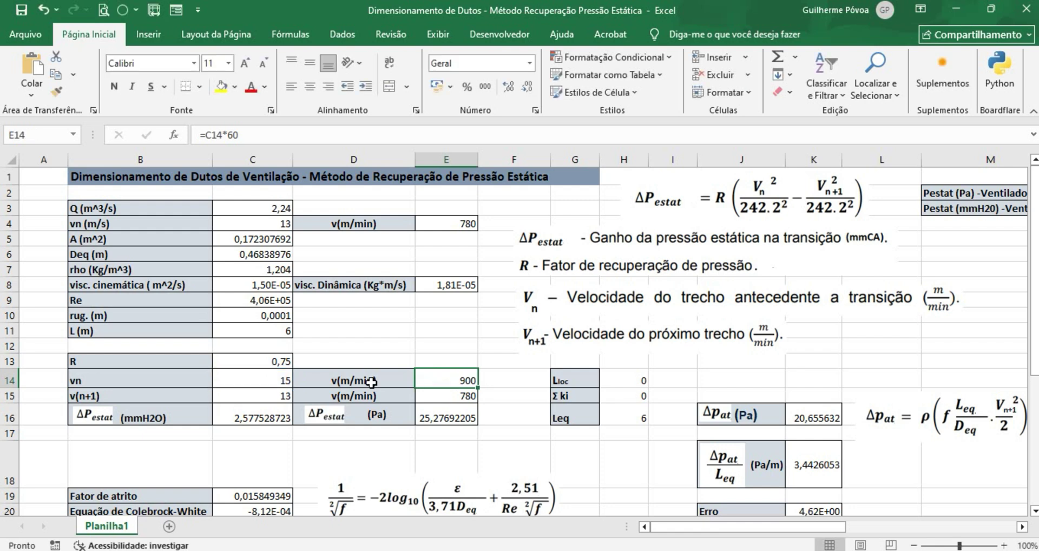
left_click(265, 416)
double_click(264, 416)
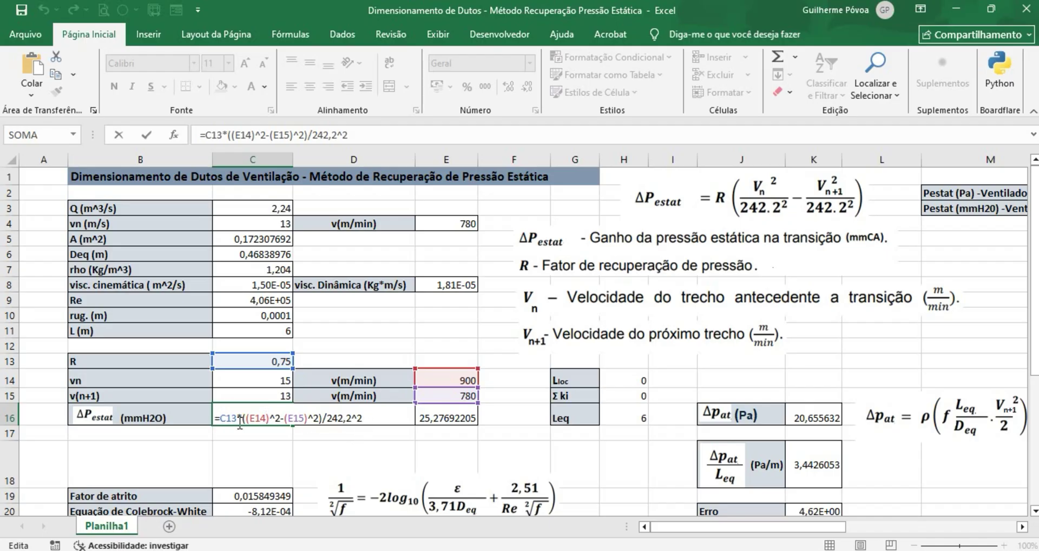
key("Return")
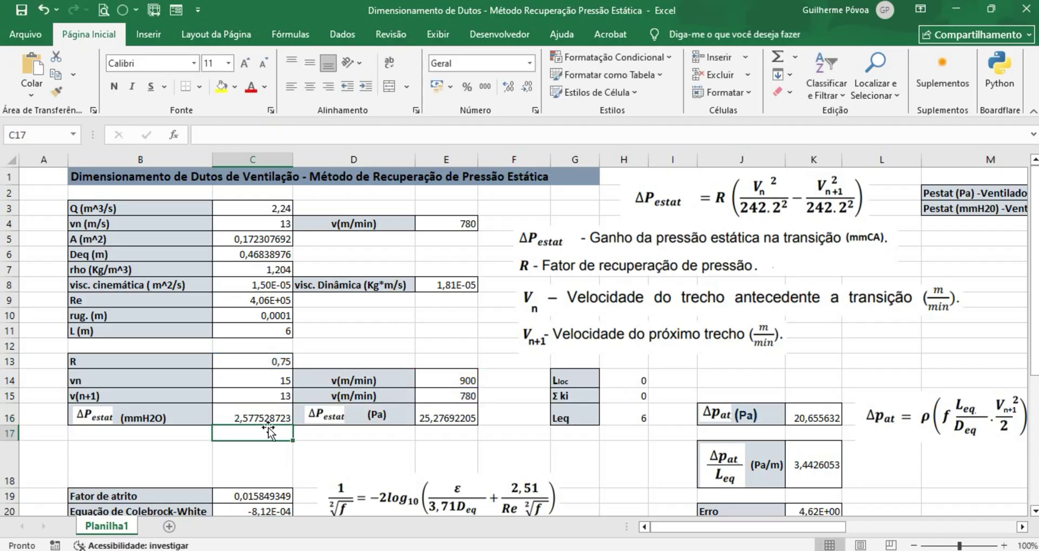
double_click(454, 417)
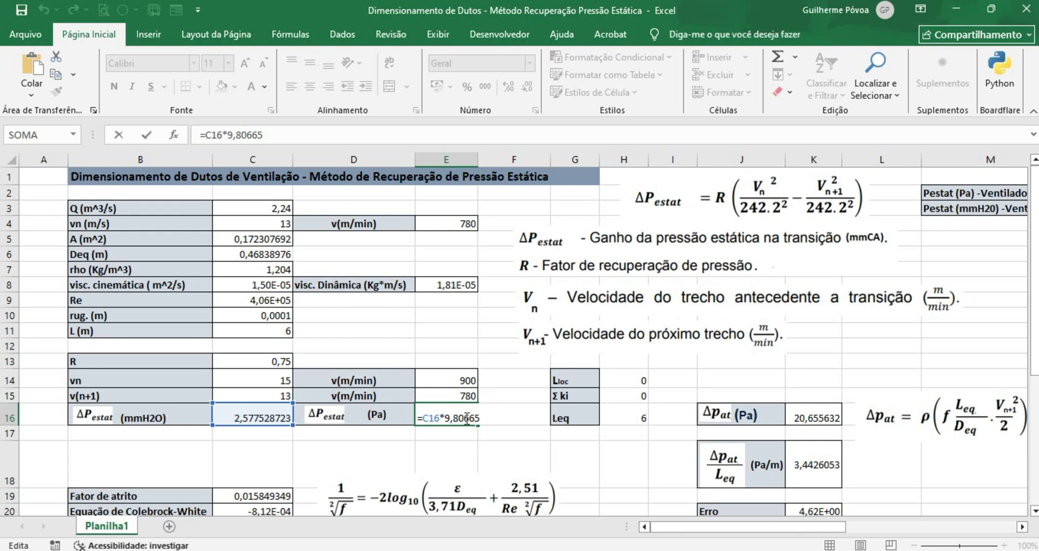
key("ctrl+Return")
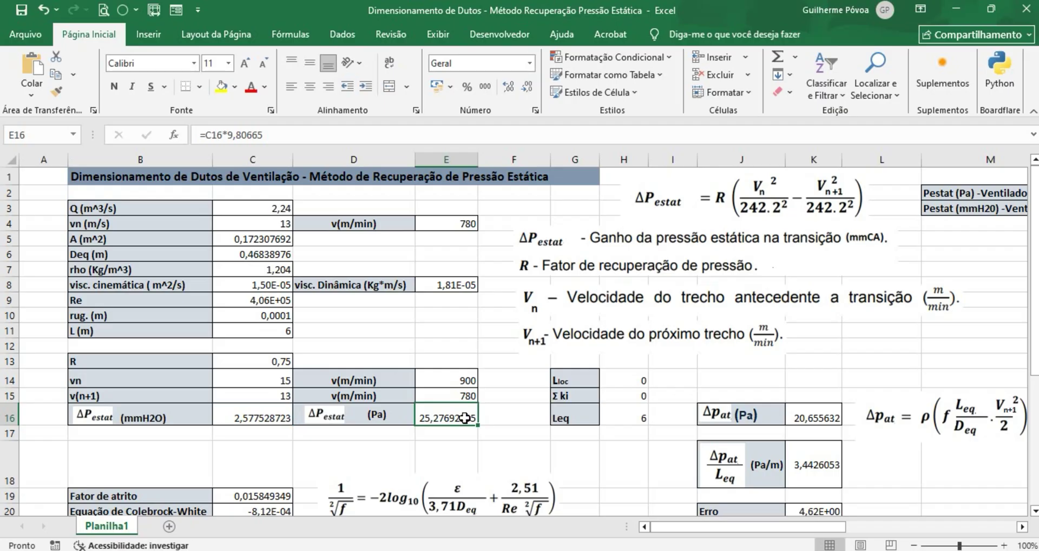
Step: Switch to the Word document and review the dynamic pressure derivation back to its starting equation in Pa
key("alt+Tab")
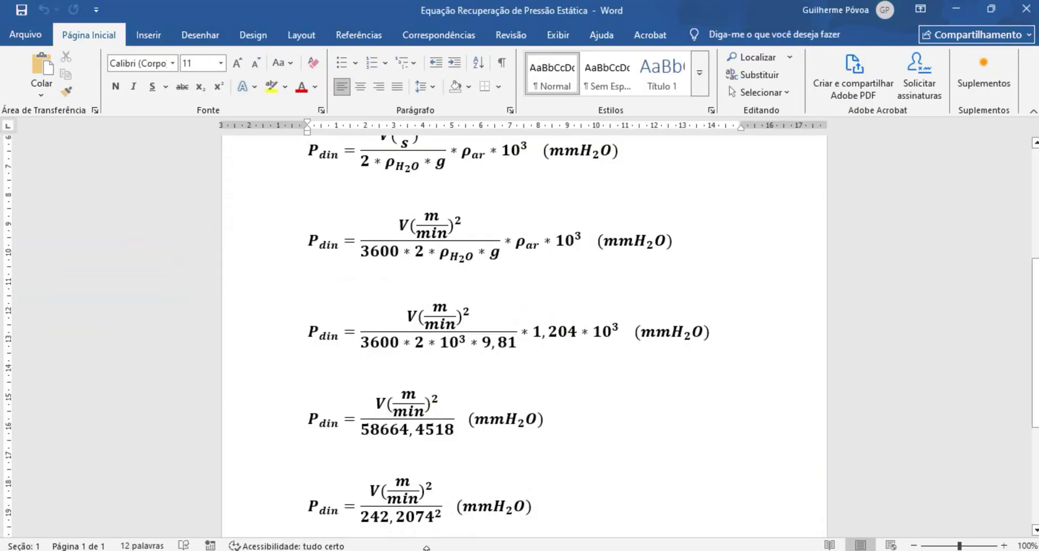
scroll(523, 335, "up", 3)
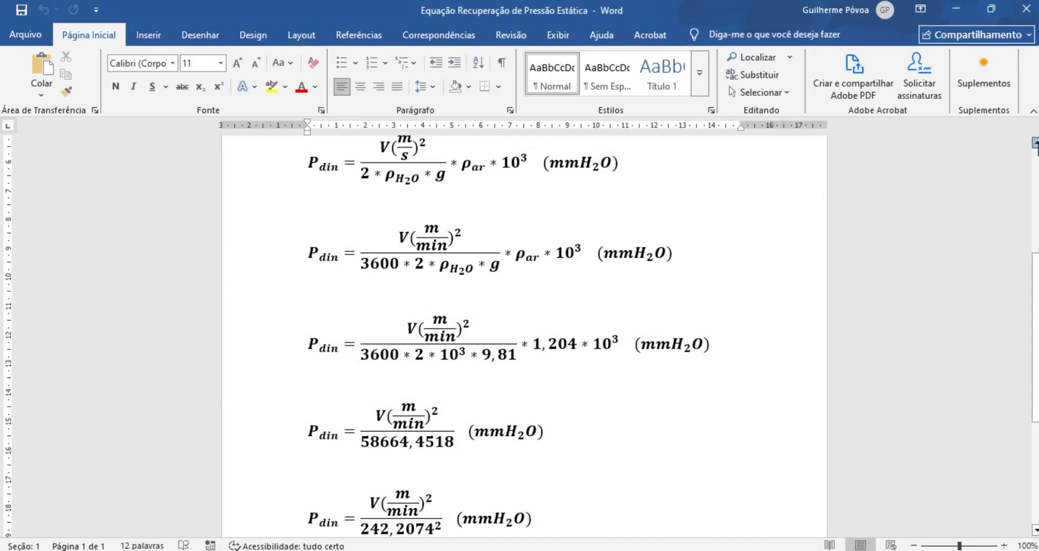
scroll(863, 178, "up", 2)
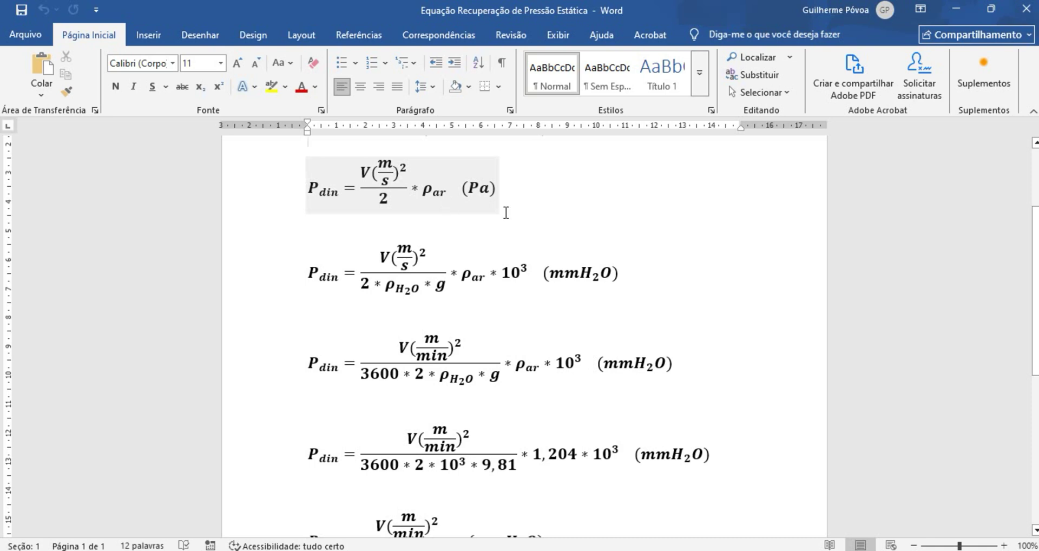
Step: Return to the Excel workbook and enter 0,01 as the trial friction factor in C19
key("alt+Tab")
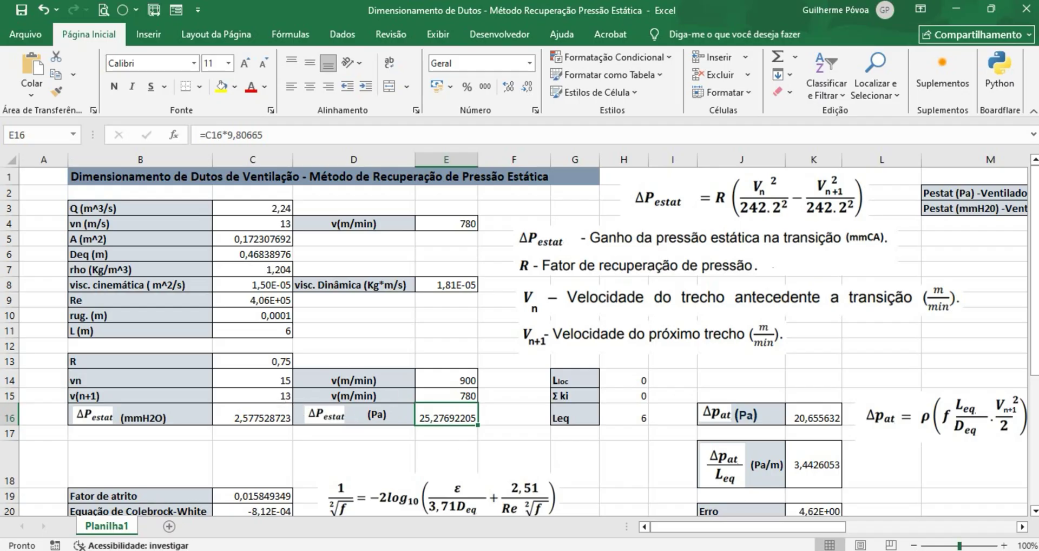
left_click(1035, 511)
left_click(1035, 511)
left_click(1034, 511)
left_click(1035, 511)
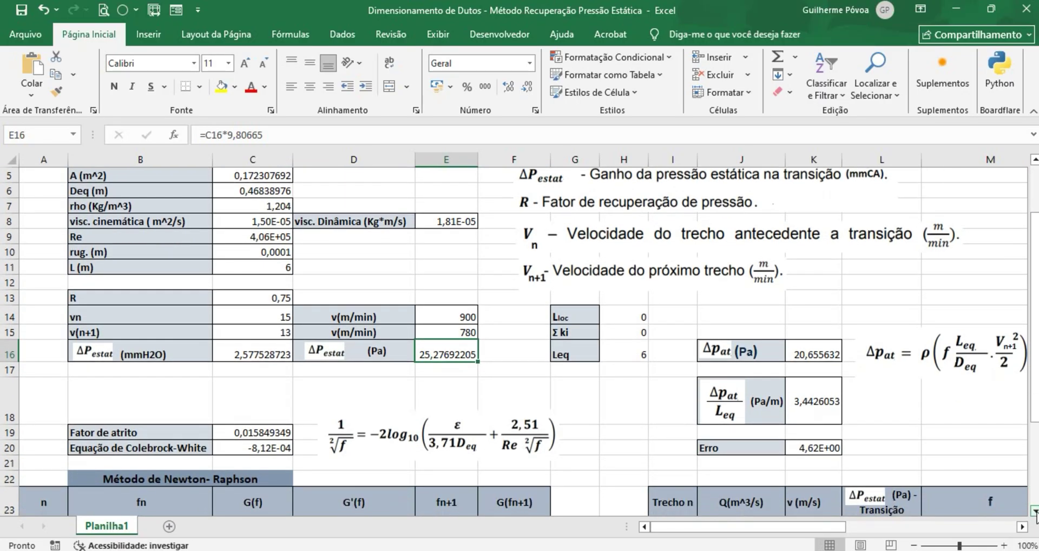
left_click(1034, 511)
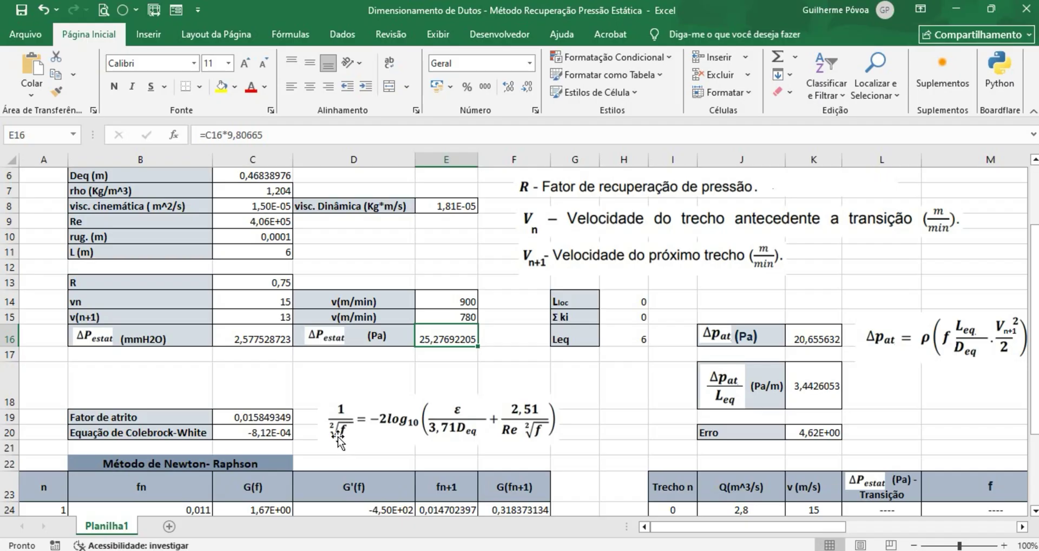
left_click(284, 418)
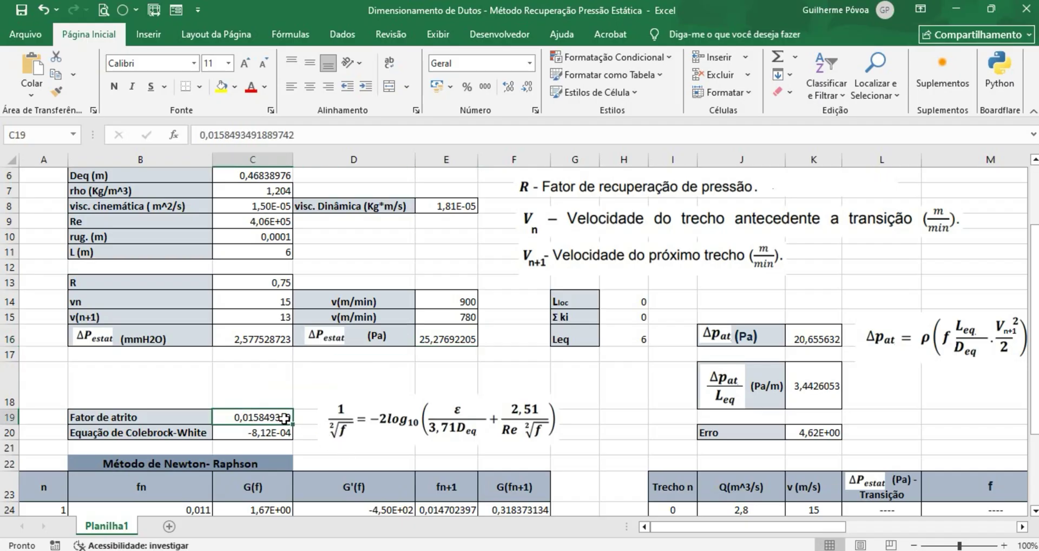
type("0,02")
key("Return")
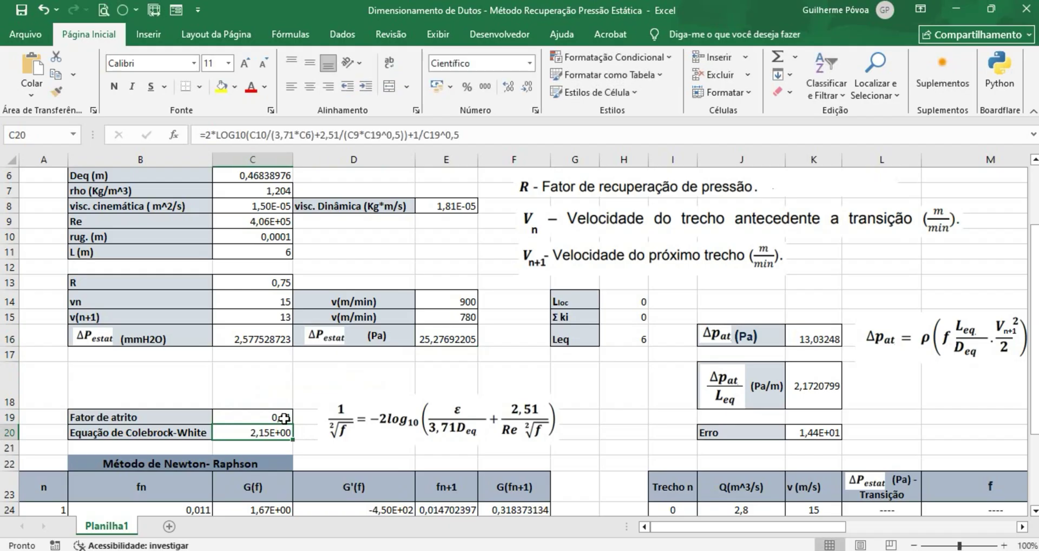
Step: Inspect the formula behind the Colebrook-White equation value in C20
double_click(271, 435)
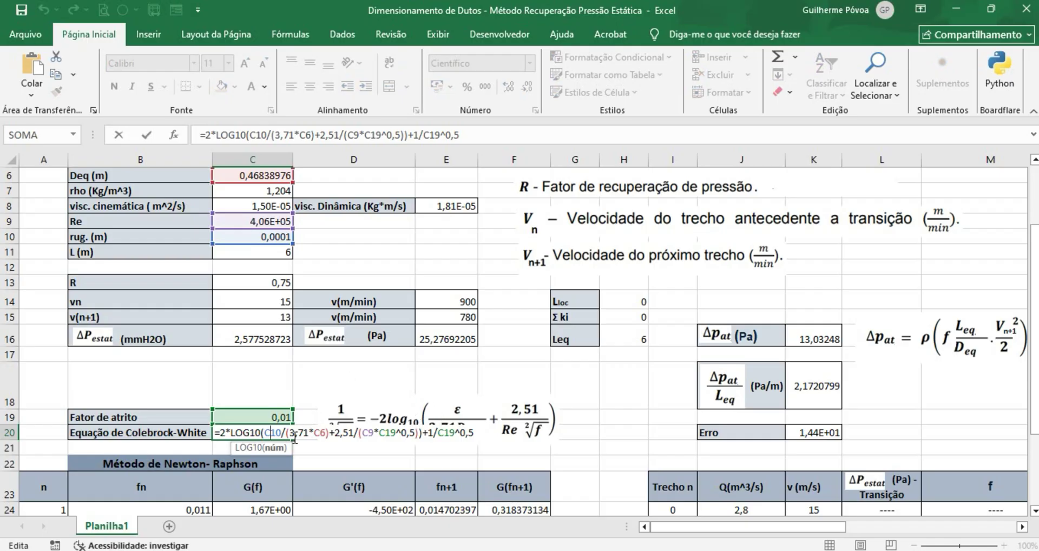
key("Return")
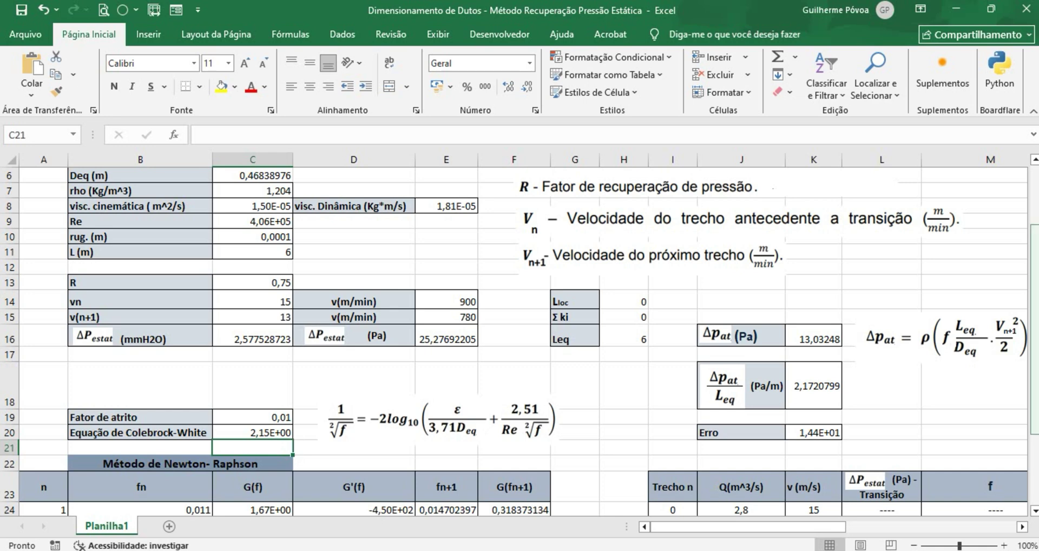
scroll(514, 341, "down", 2)
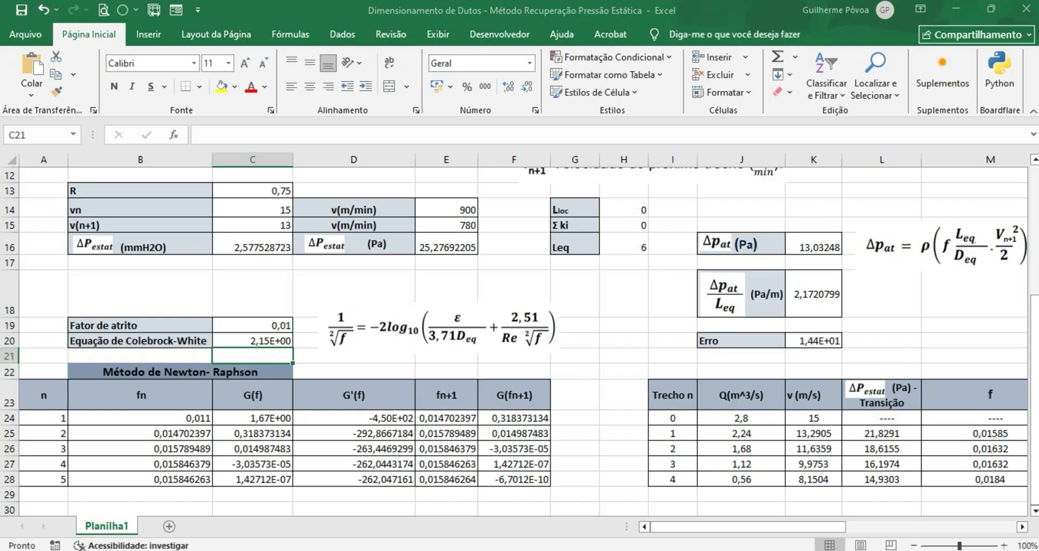
Step: Switch to the browser and review the Newton-Raphson formula images, followed by the limit definition of the derivative
key("alt+Tab")
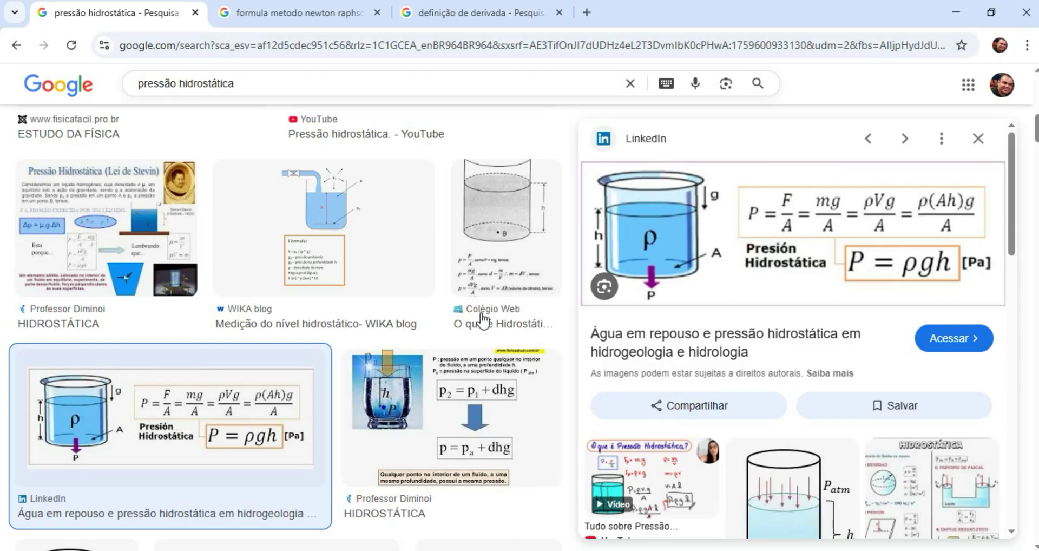
left_click(283, 12)
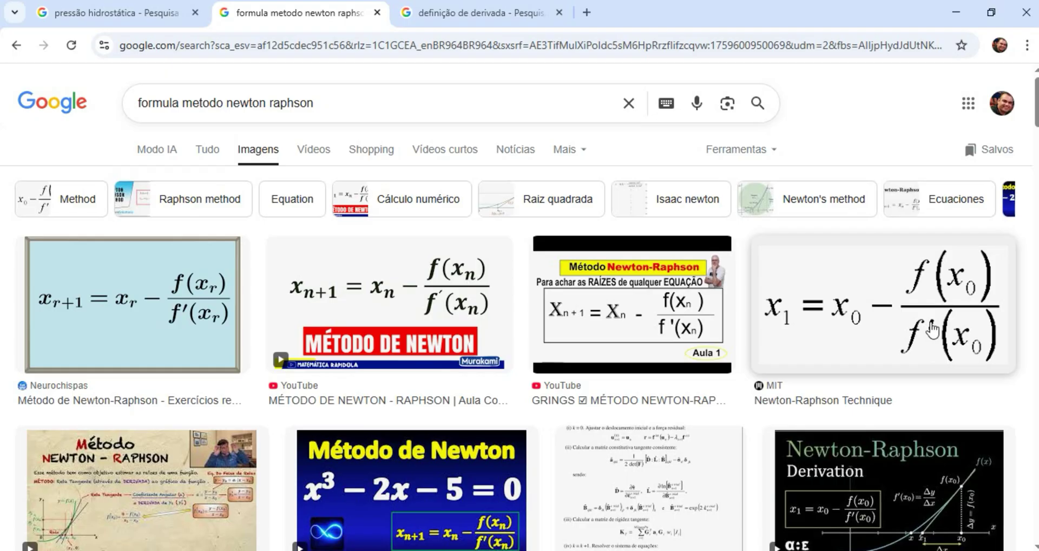
left_click(475, 16)
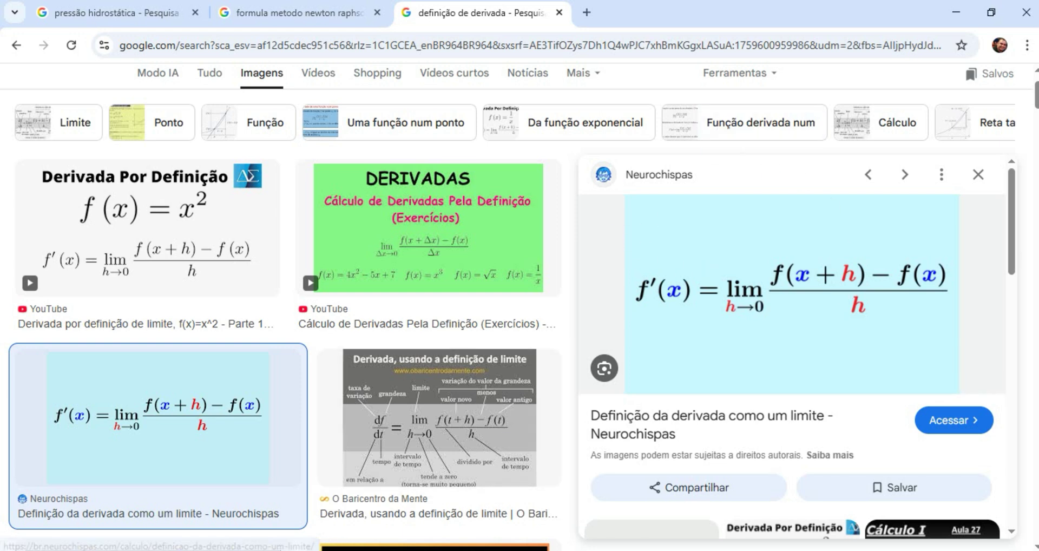
Step: Return to the Excel workbook and inspect the G(f), G'(f) and fn+1 formulas in the first Newton-Raphson iteration
key("alt+Tab")
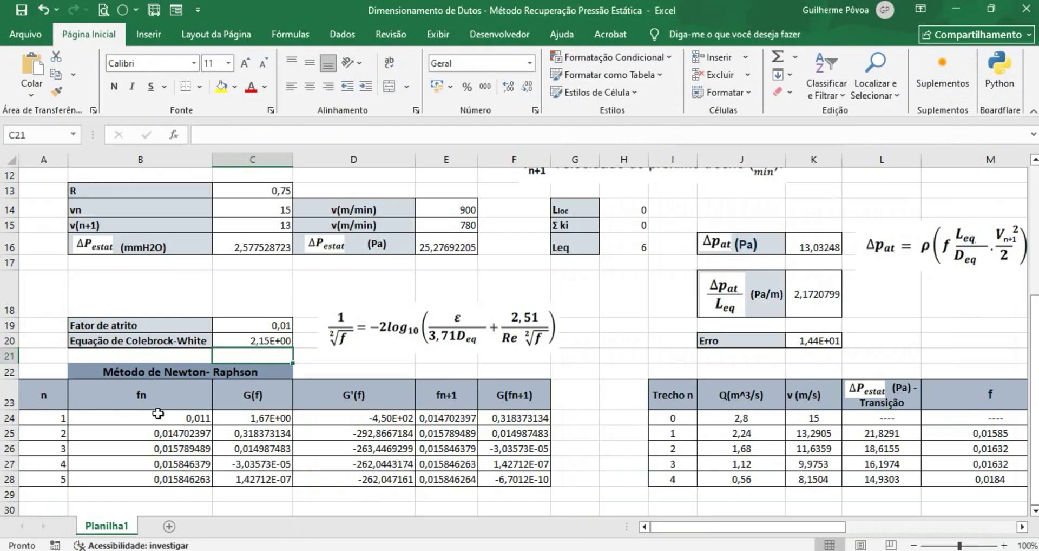
double_click(268, 418)
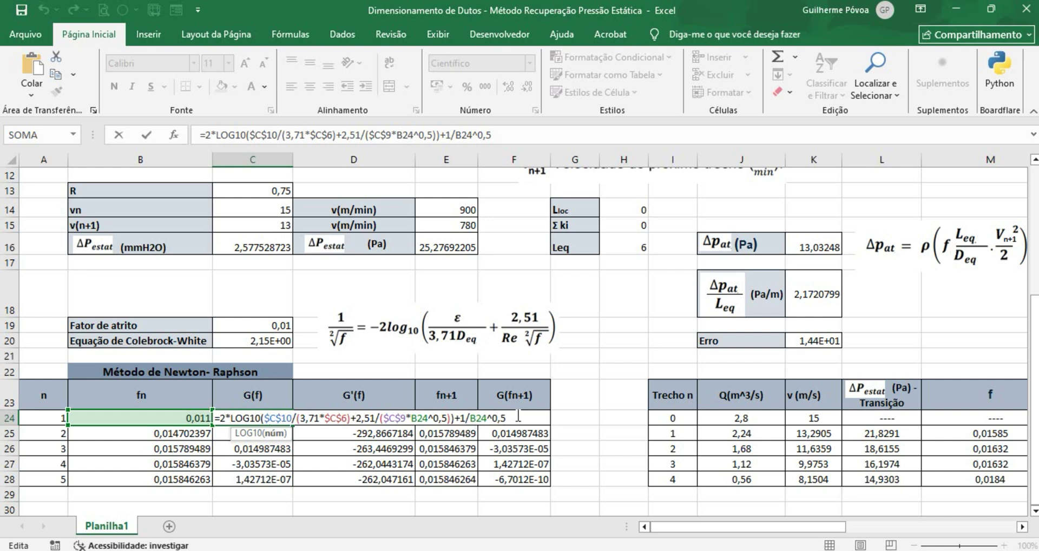
key("Return")
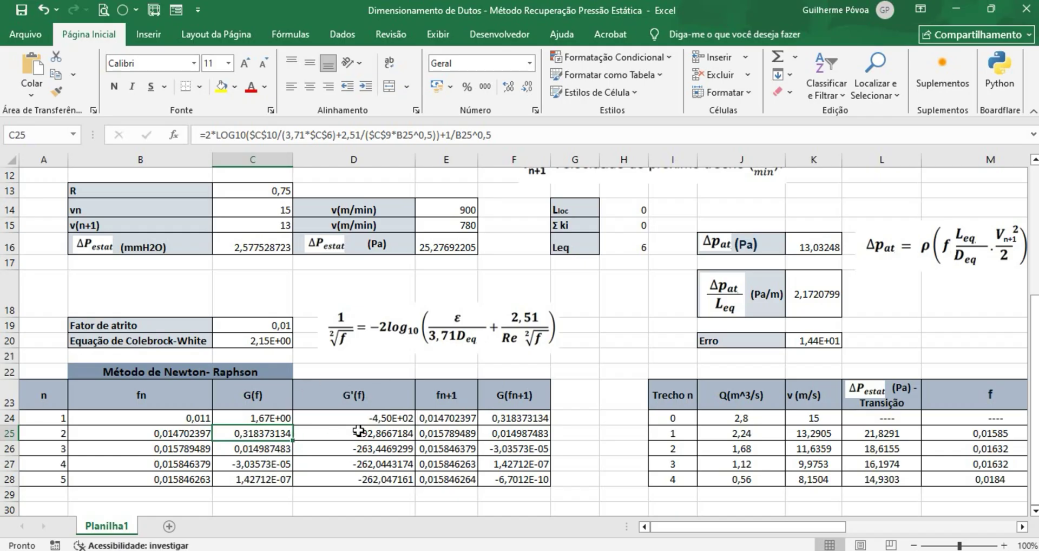
double_click(380, 418)
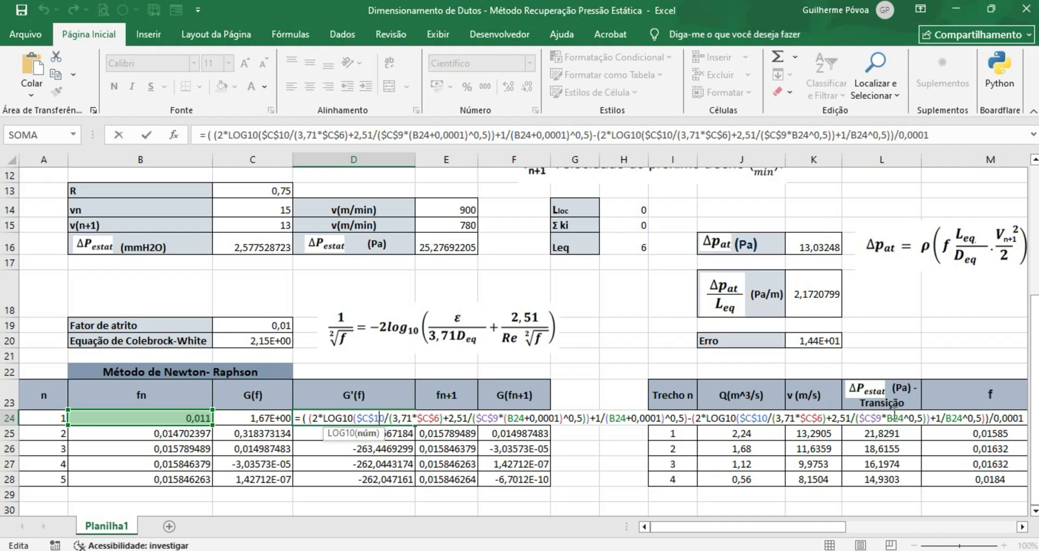
left_click_drag(767, 525, 802, 528)
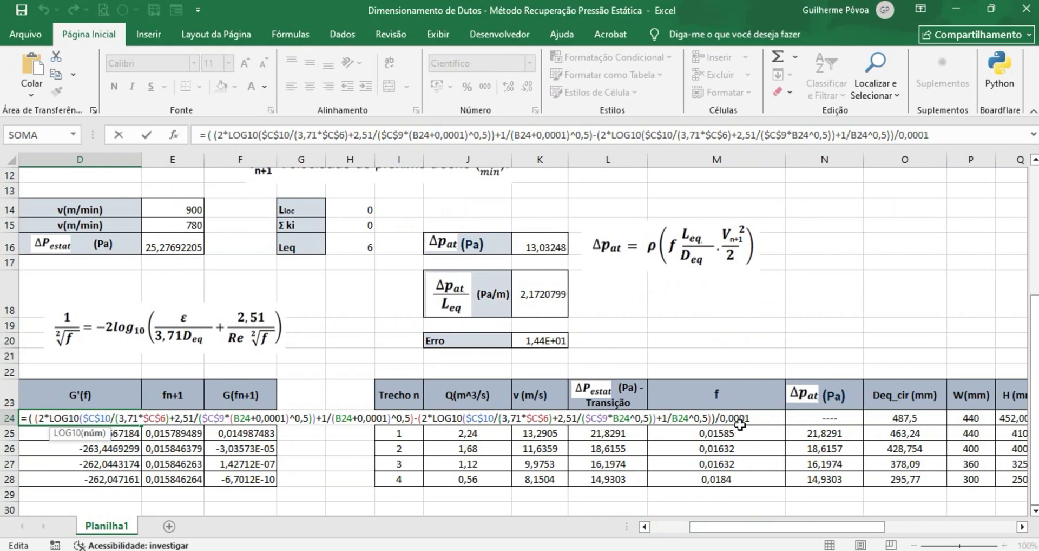
key("Return")
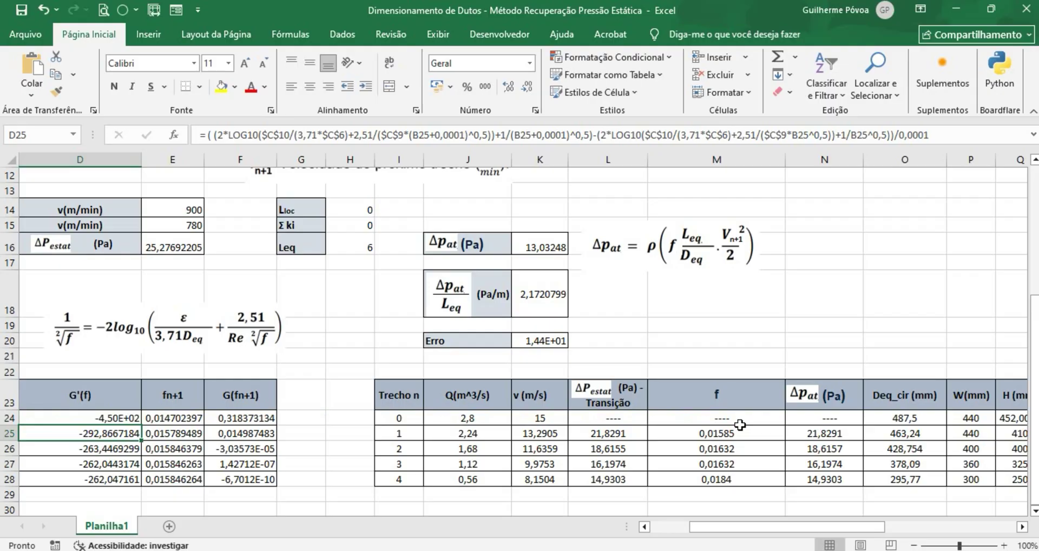
double_click(182, 419)
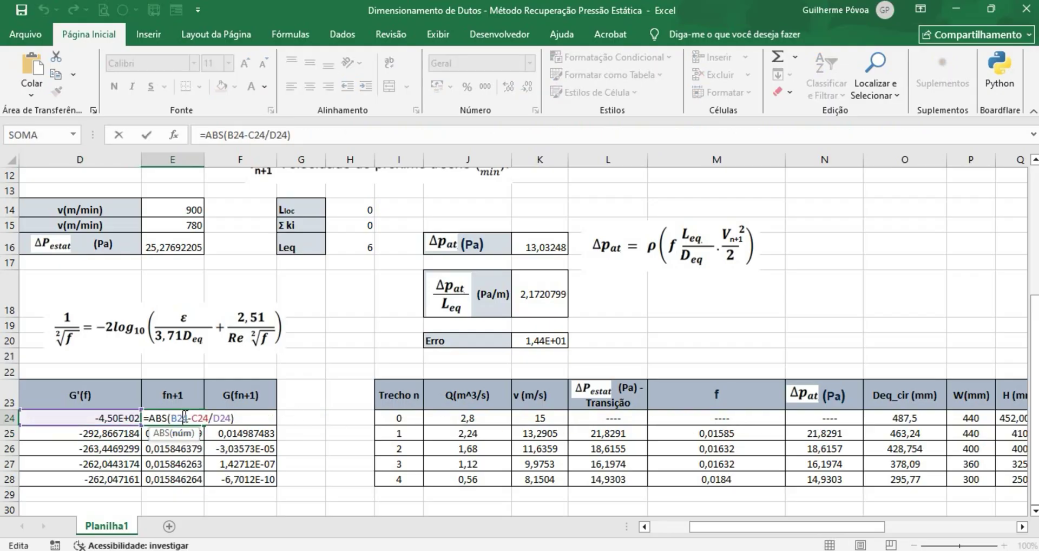
left_click_drag(756, 522, 715, 522)
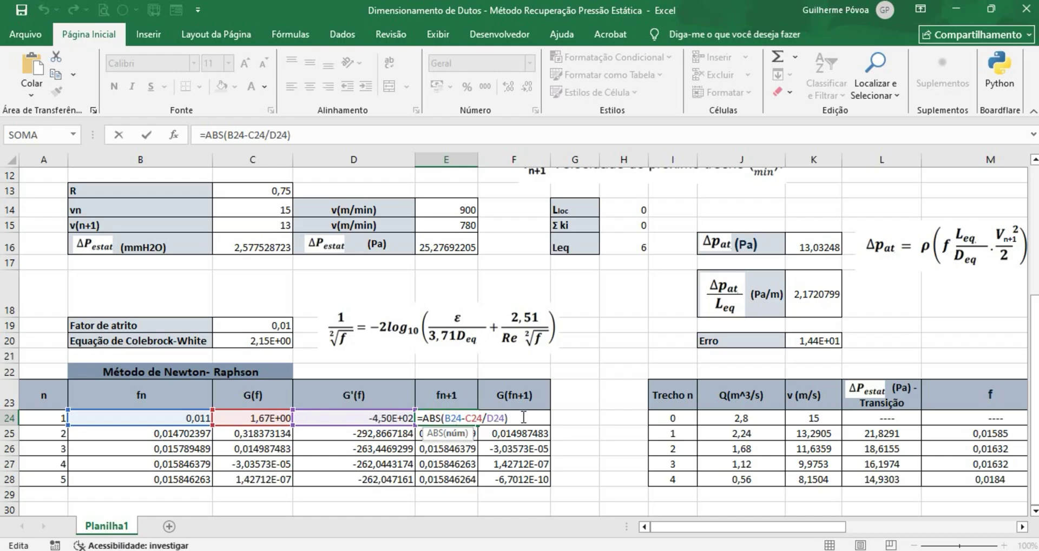
key("Return")
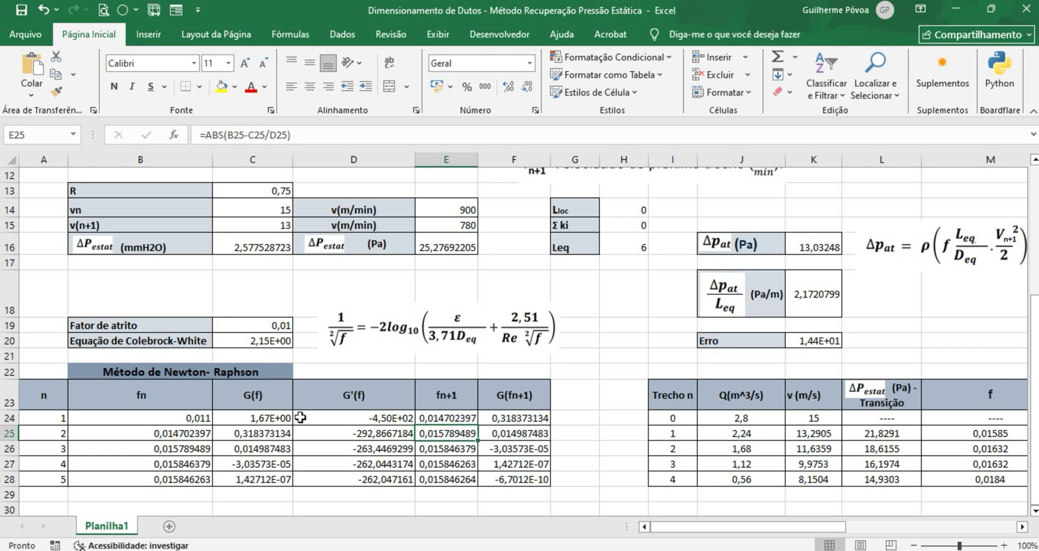
Step: Set fn of the second iteration to =E24, fill B25:F25 down to row 28, and check the copied fn formula in B26
left_click(189, 433)
type("=E24")
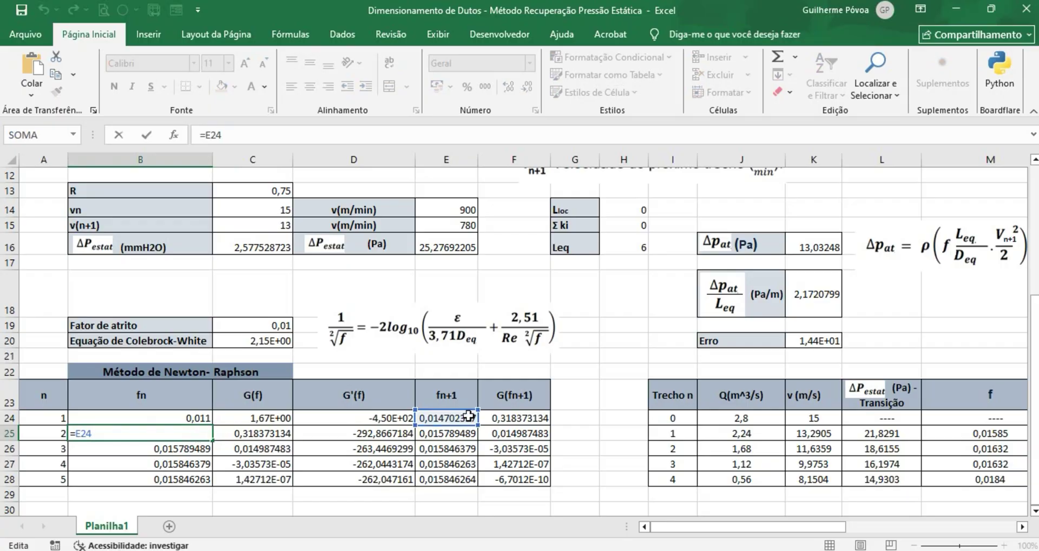
key("ctrl+Return")
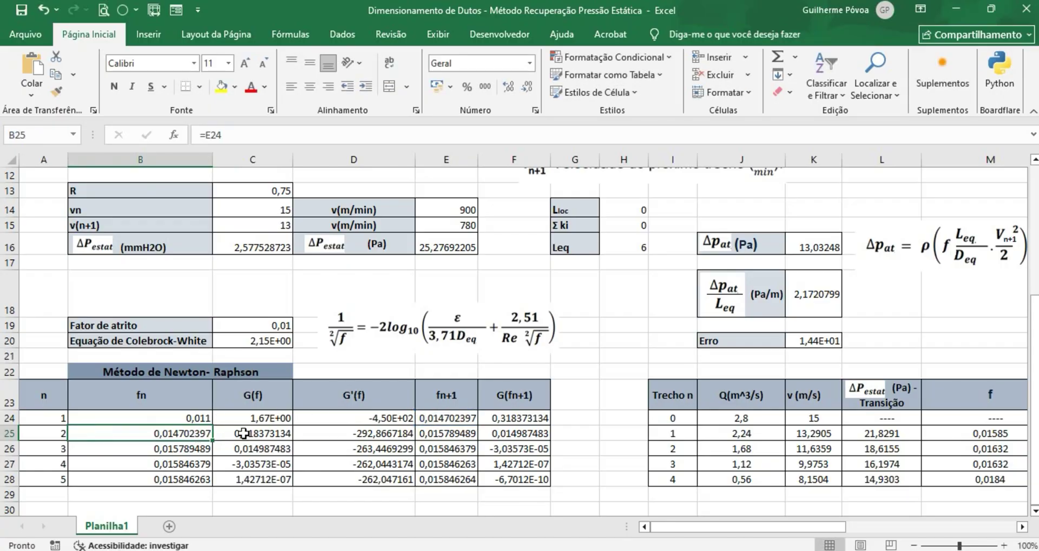
left_click_drag(189, 439, 520, 437)
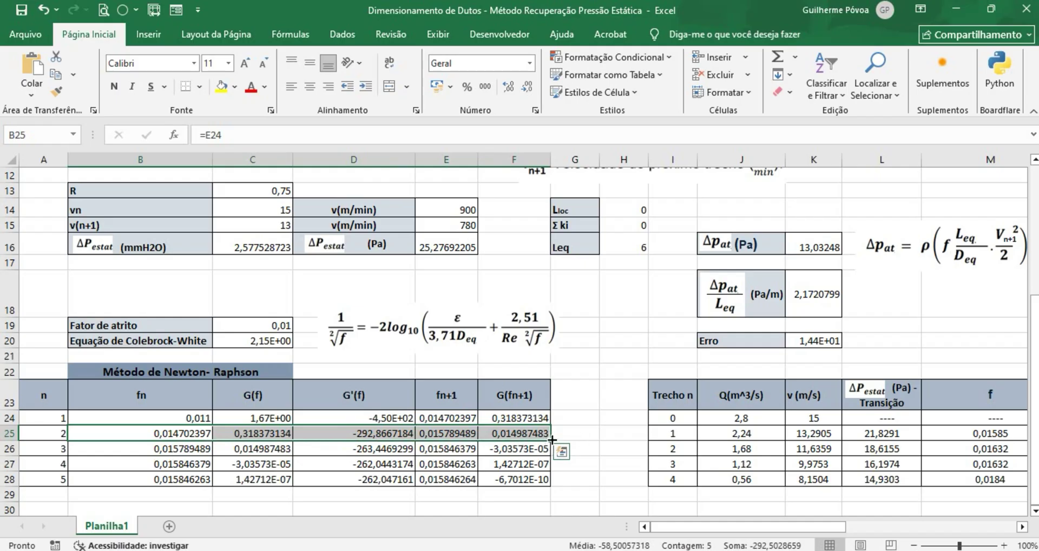
left_click_drag(552, 439, 551, 483)
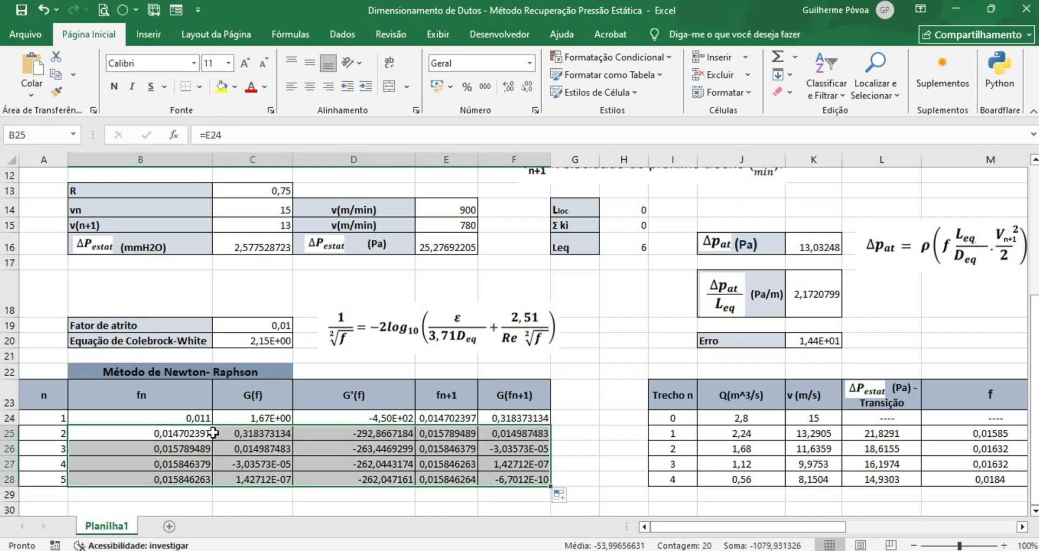
double_click(181, 452)
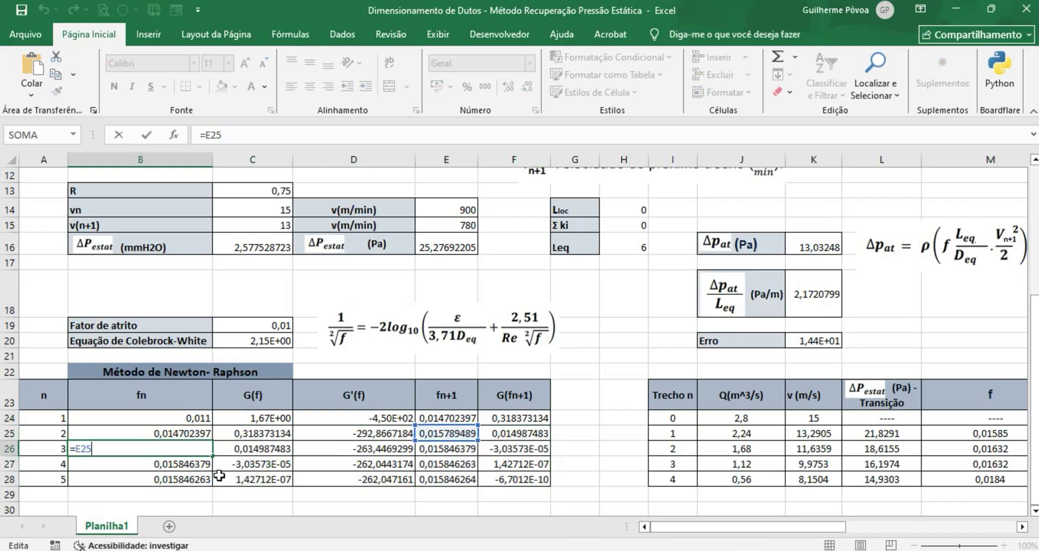
key("Escape")
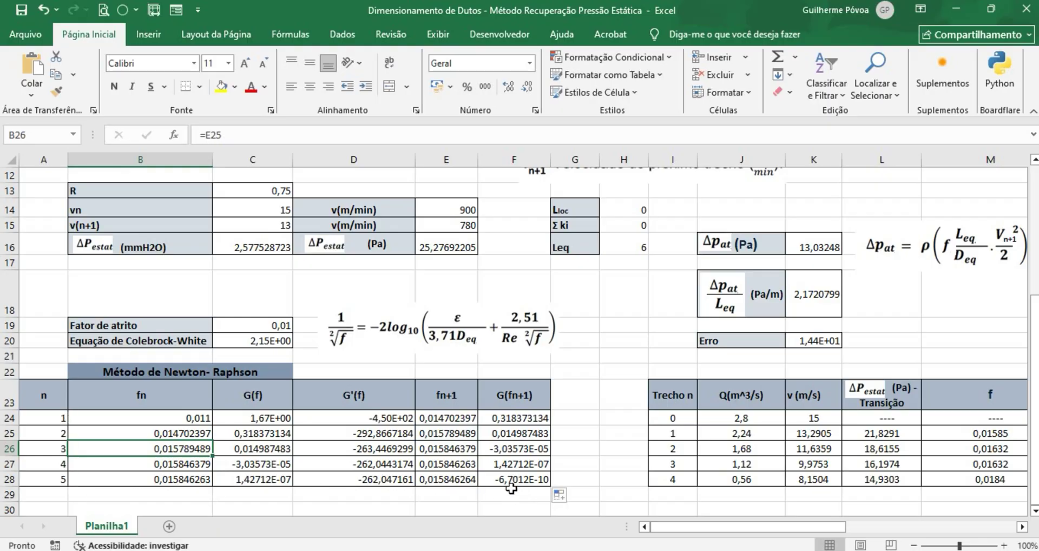
Step: Copy the fifth iteration's fn+1 from E28 and paste it as a value into the friction factor cell C19
left_click(457, 480)
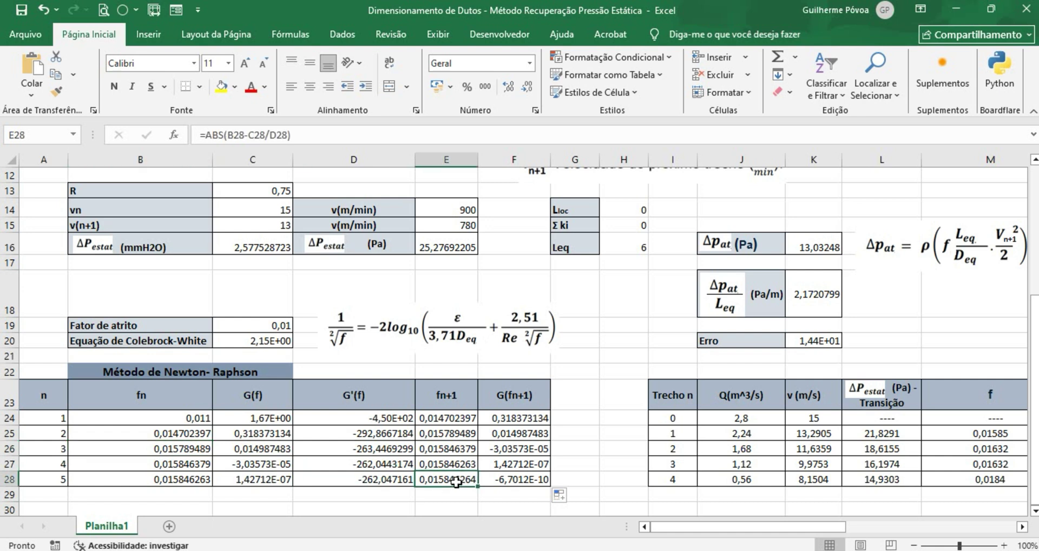
key("ctrl+c")
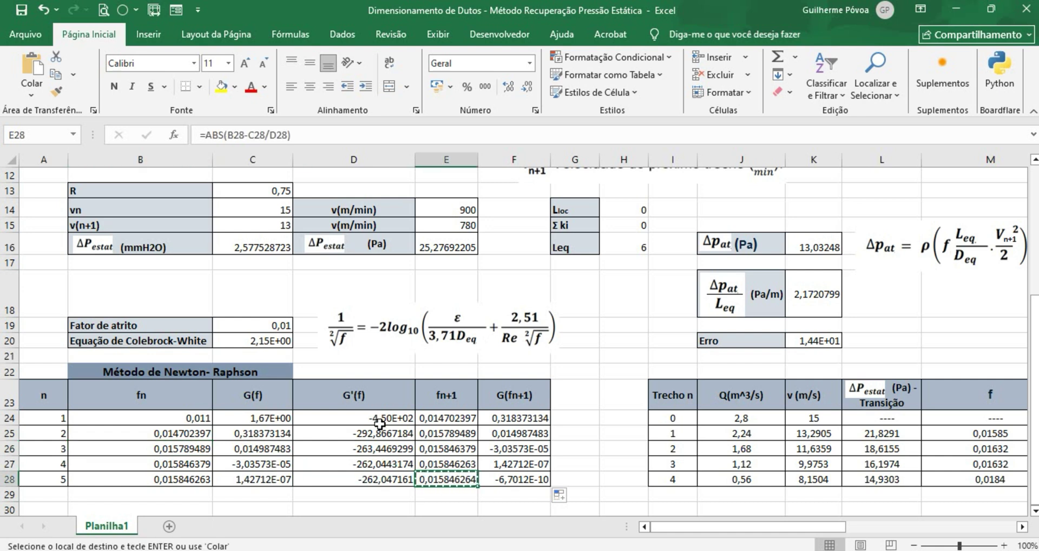
left_click(273, 327)
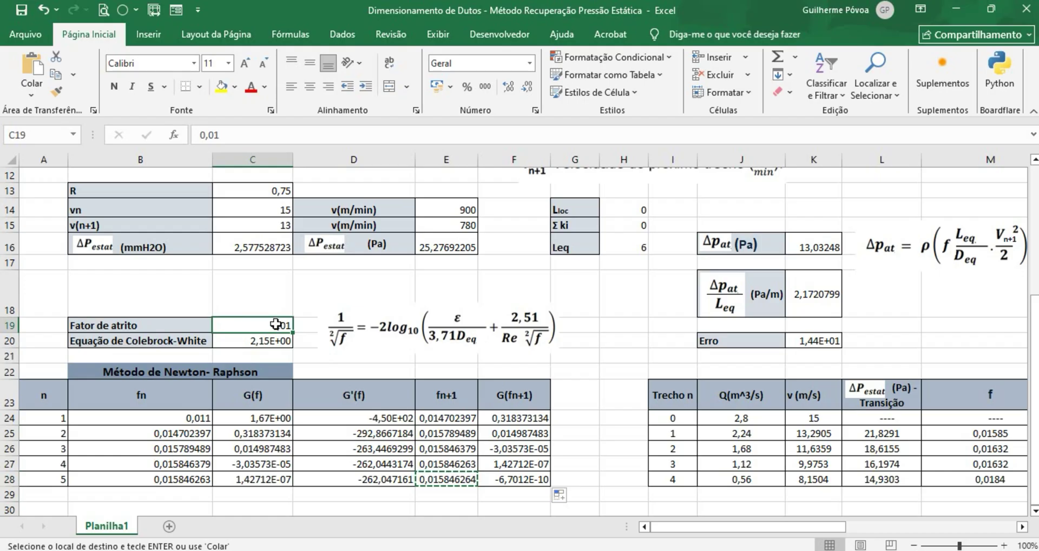
right_click(276, 325)
left_click(332, 272)
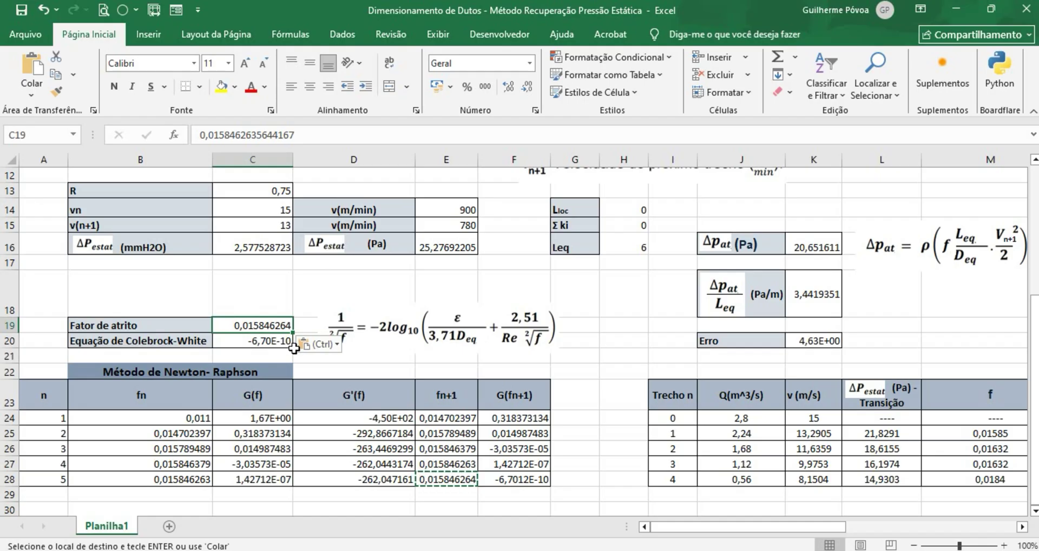
key("Escape")
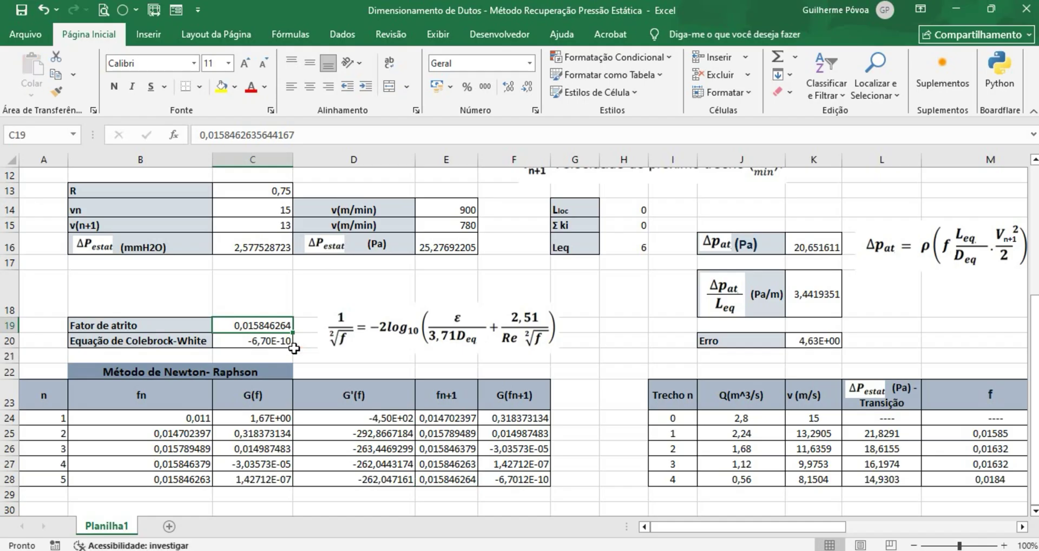
Step: Check the Σki loss coefficient in H15 and inspect the formula behind Lloc in H14
left_click_drag(712, 533, 748, 520)
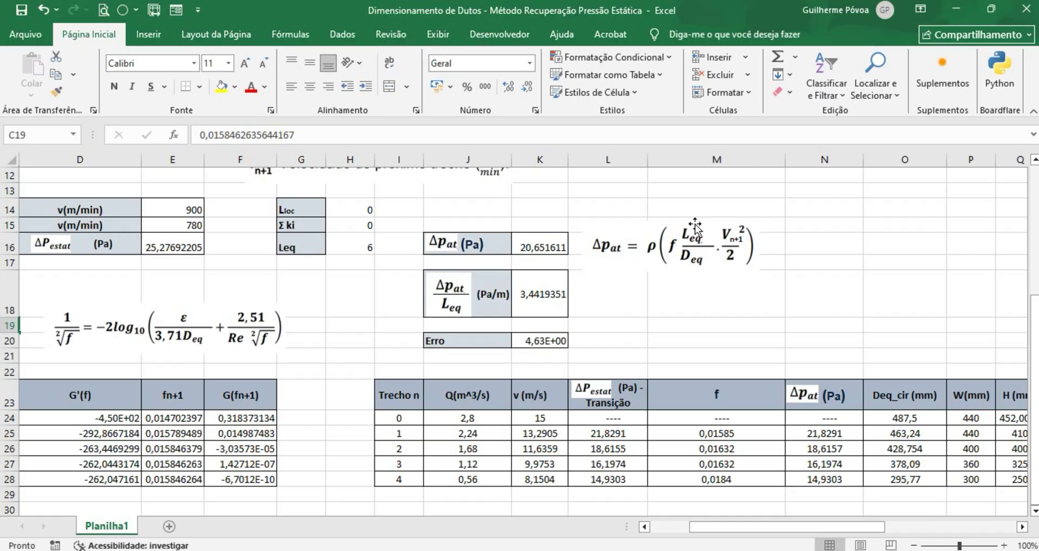
left_click(356, 227)
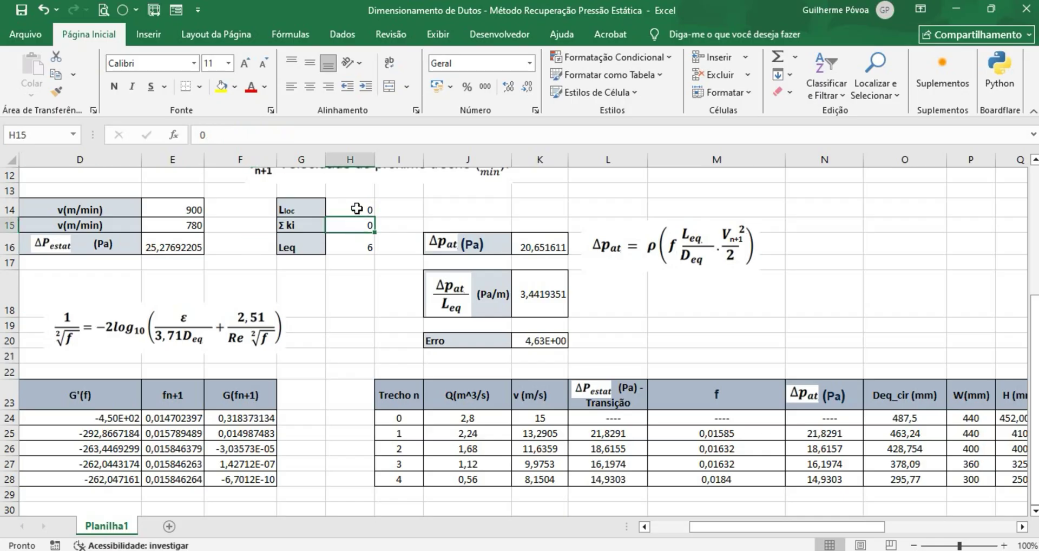
double_click(357, 209)
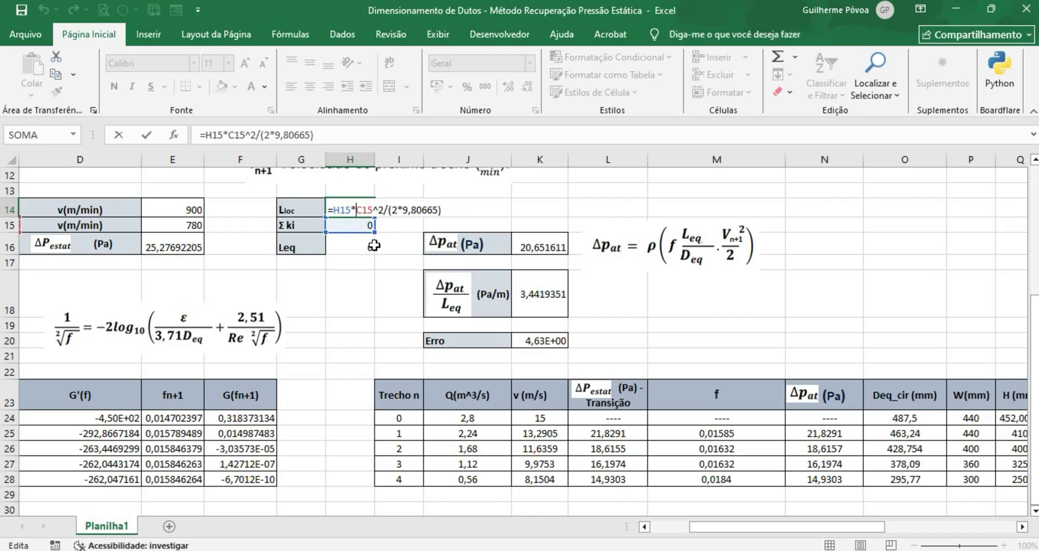
key("Escape")
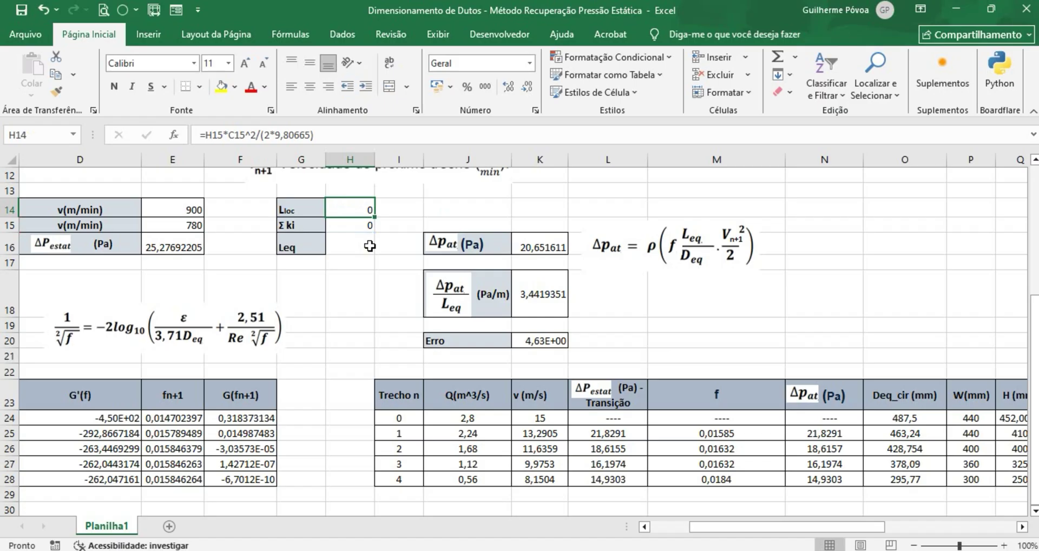
Step: Inspect the equivalent length formula in H16 and the cells it references, leaving it unchanged
double_click(370, 246)
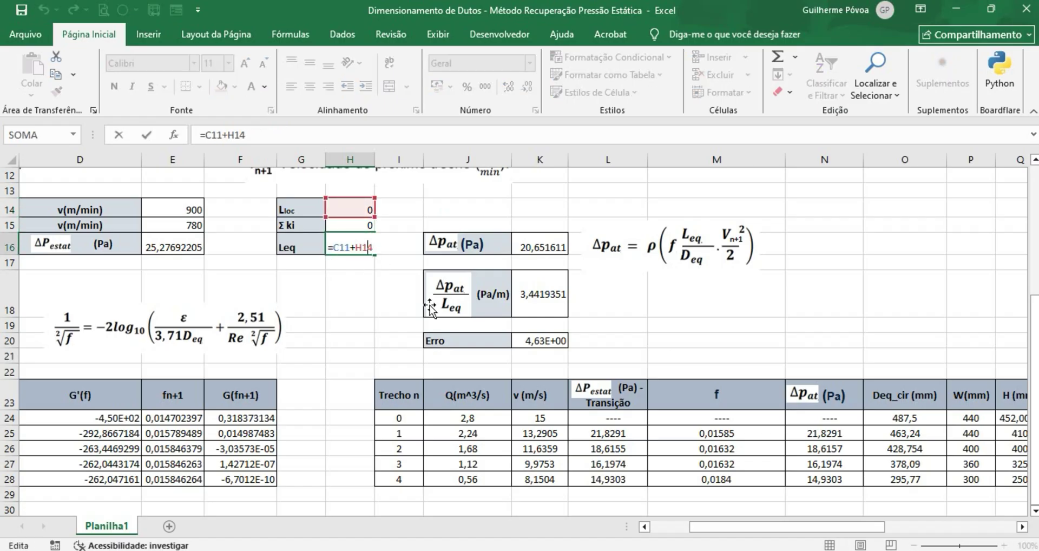
left_click_drag(698, 528, 656, 540)
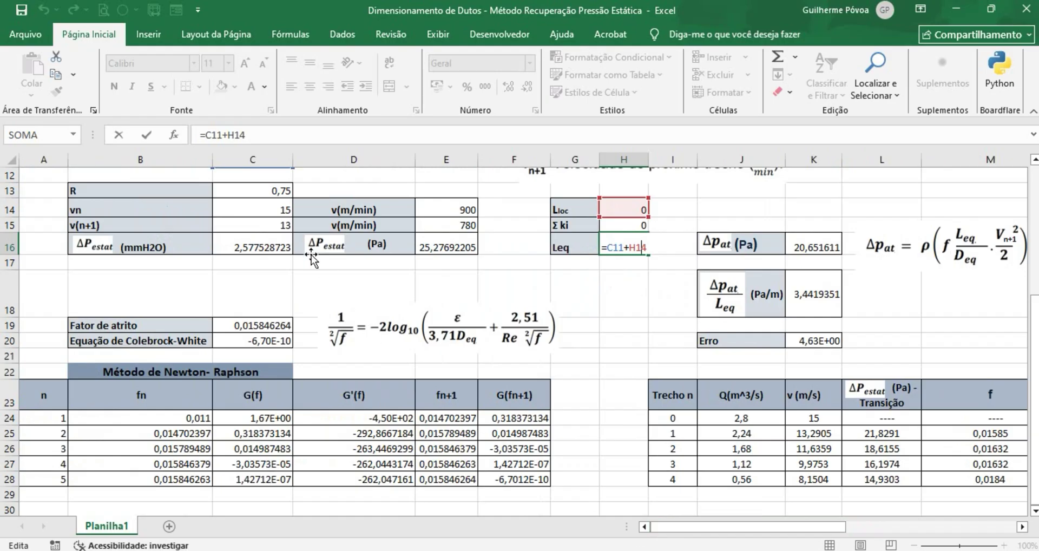
scroll(333, 270, "up", 3)
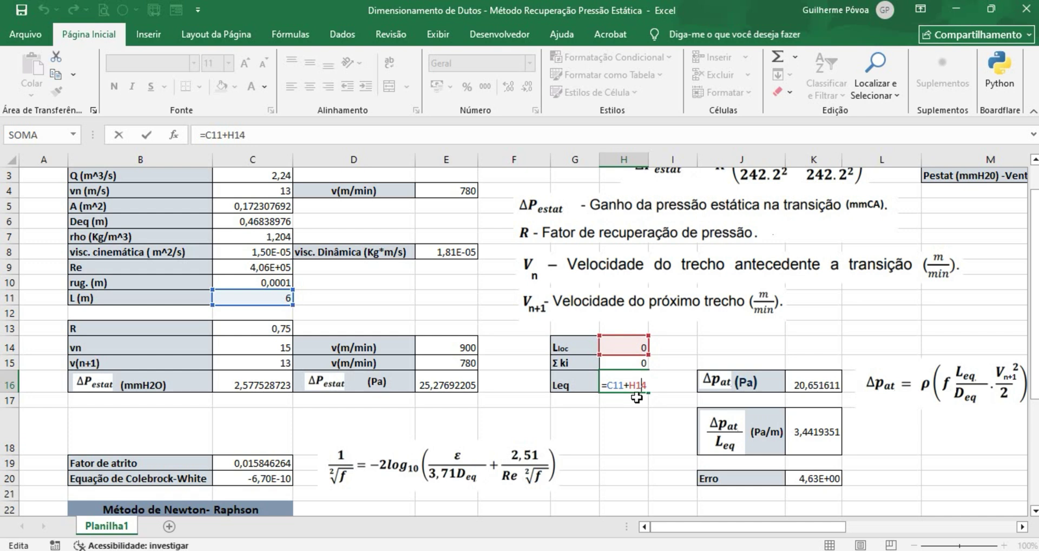
key("Return")
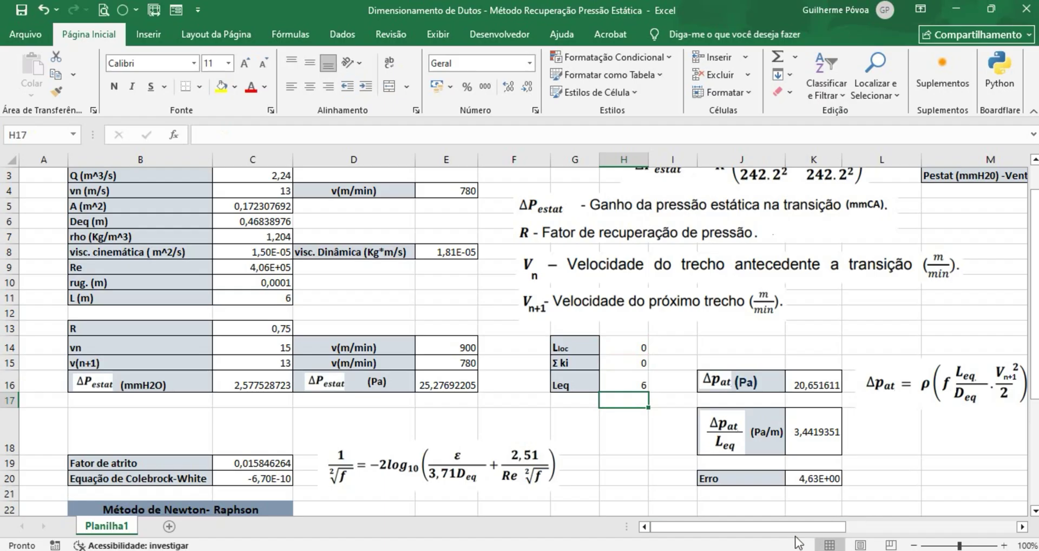
Step: Inspect the friction loss formula Δpat in K16 and compare it with the equation beside it
scroll(712, 441, "right", 2)
double_click(601, 382)
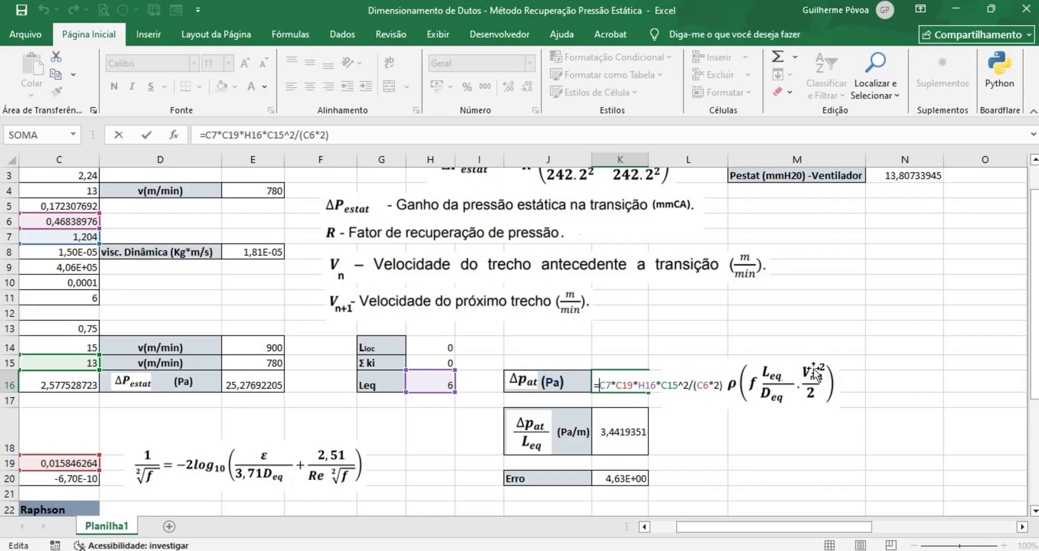
key("Return")
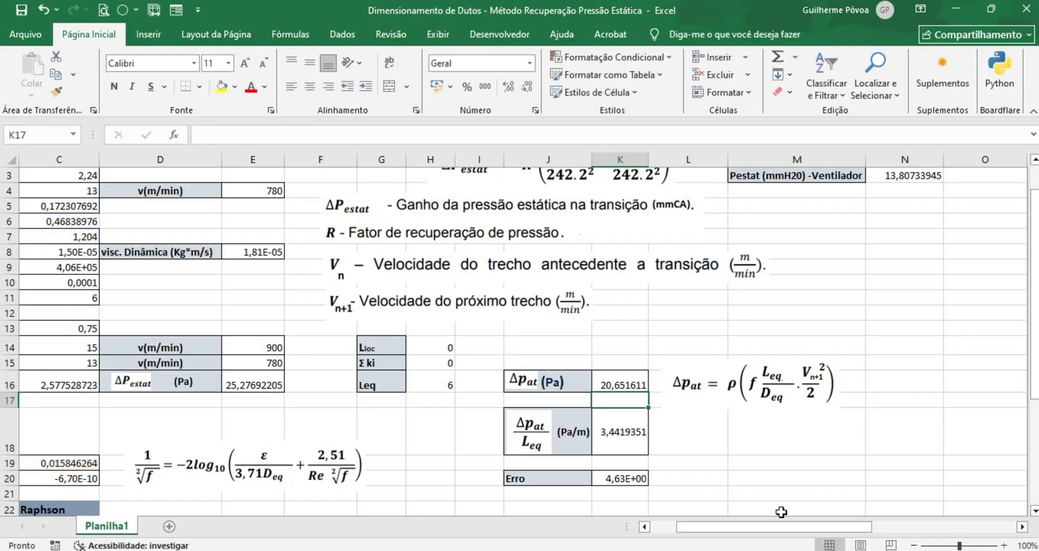
Step: Review the sizing inputs and inspect the Erro formula in K20, keeping that cell selected
left_click_drag(758, 529, 724, 534)
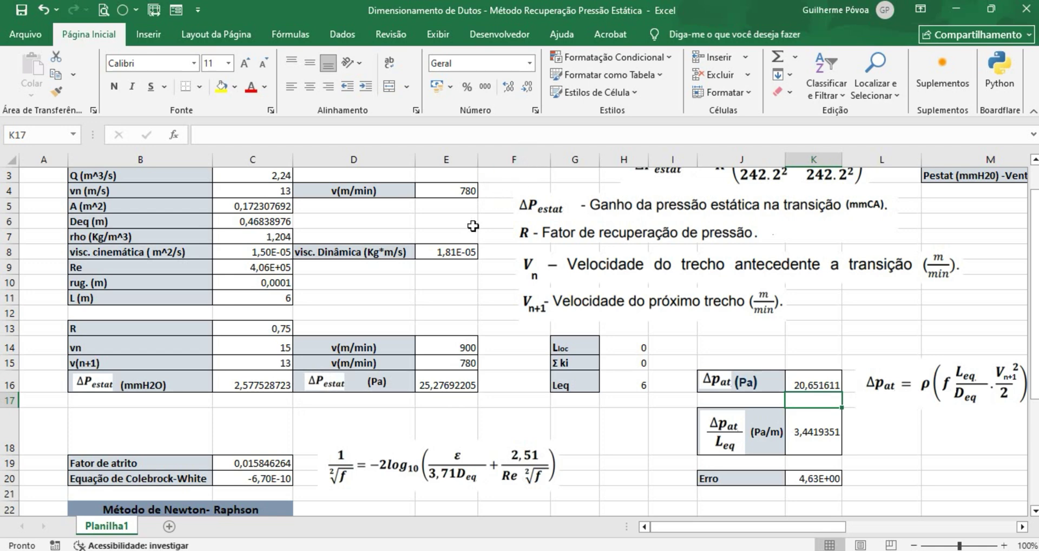
scroll(620, 206, "up", 1)
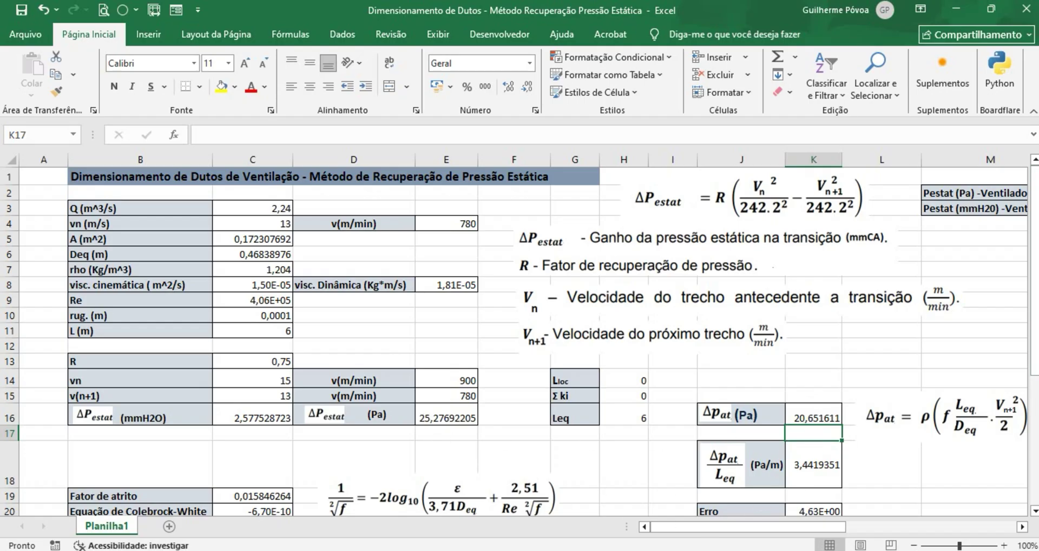
scroll(963, 305, "down", 2)
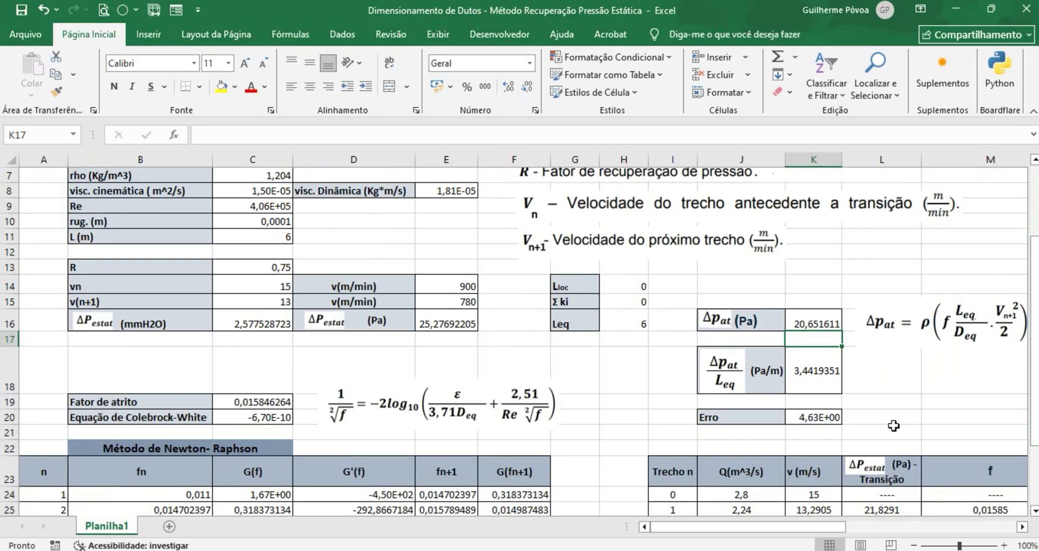
double_click(818, 418)
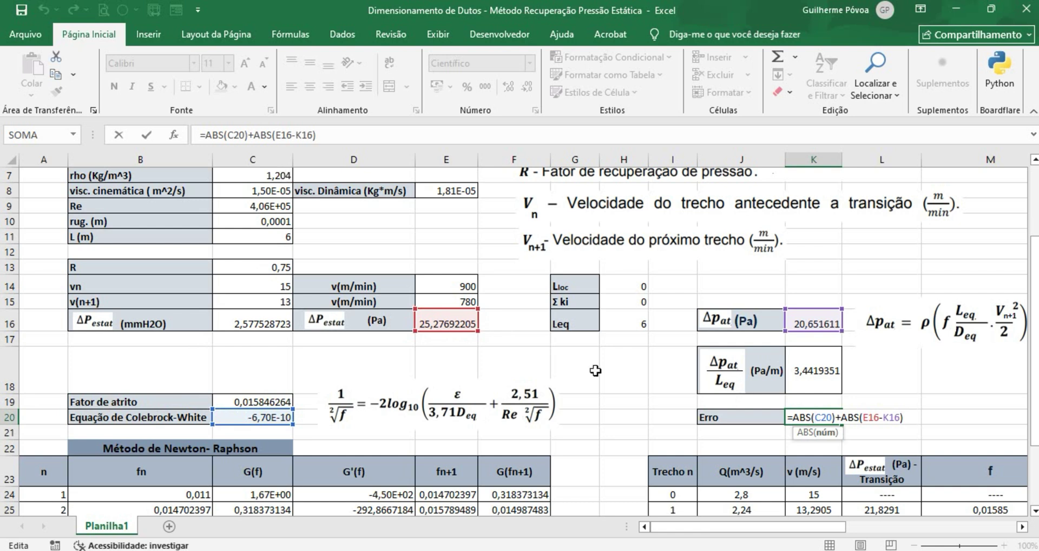
key("ctrl+Return")
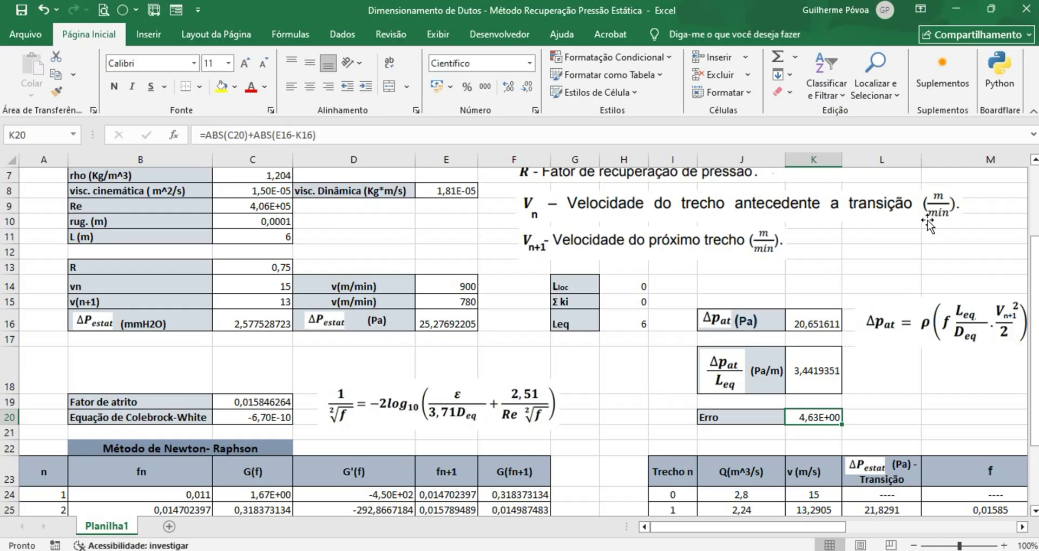
Step: Open Solver for objective K20 with target value 0, and review the variable cells C4 and C19 and their constraints against the sheet
left_click(344, 36)
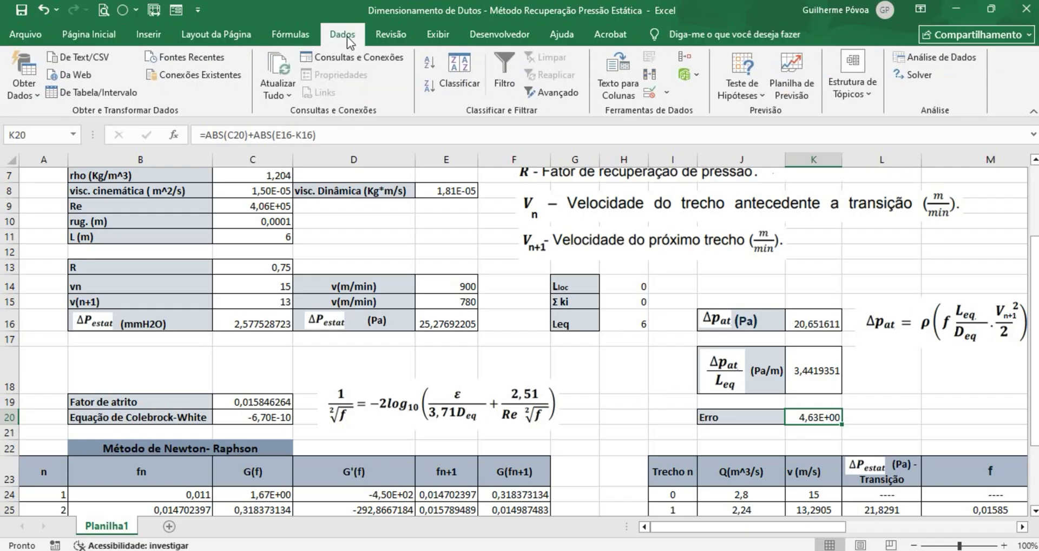
left_click(914, 76)
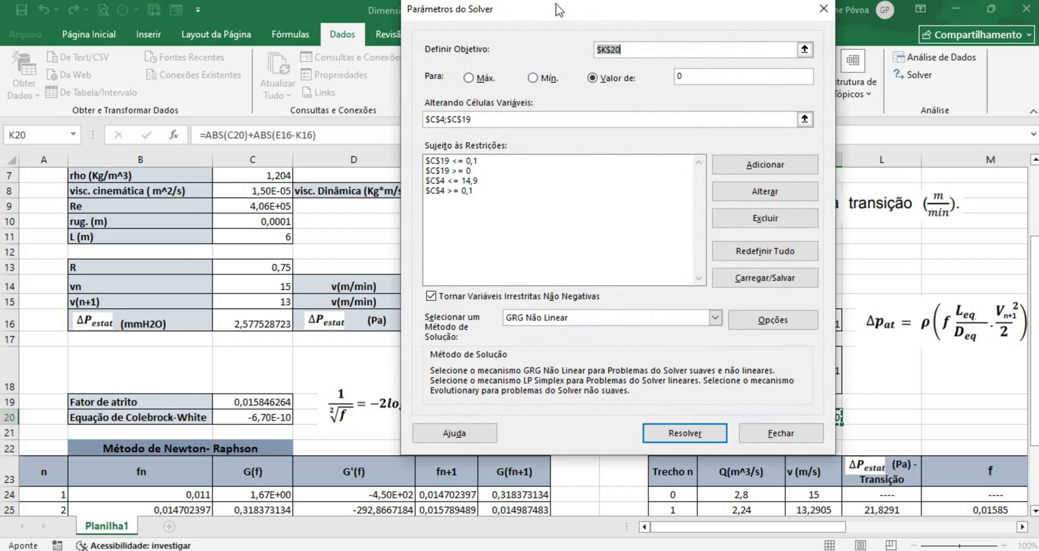
left_click_drag(557, 9, 703, 53)
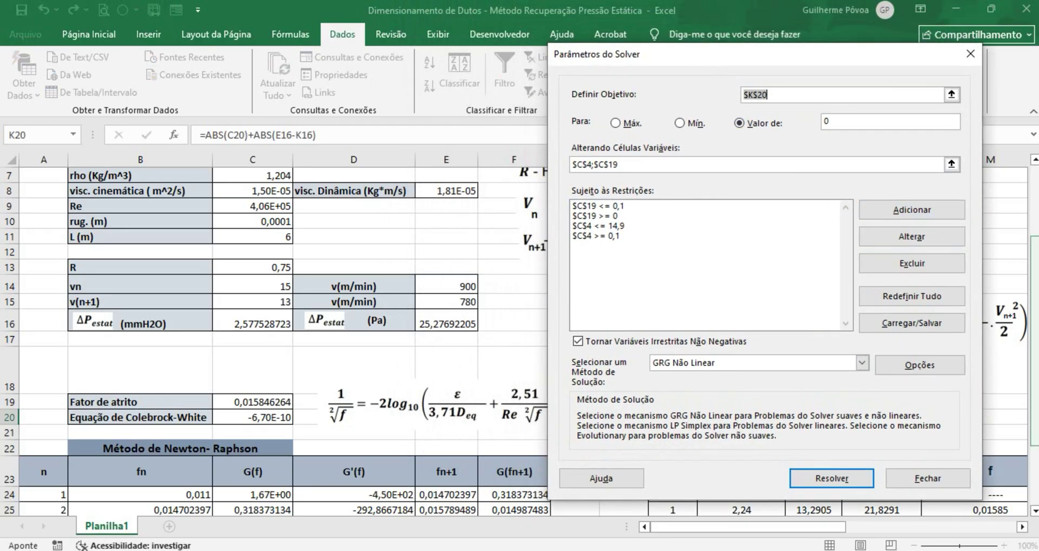
scroll(523, 187, "up", 2)
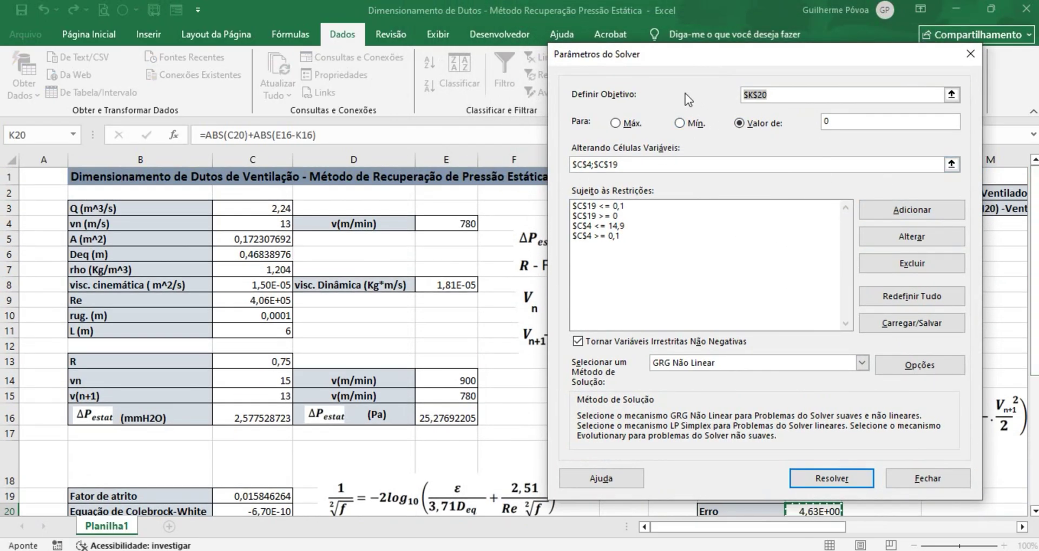
left_click_drag(767, 50, 484, 53)
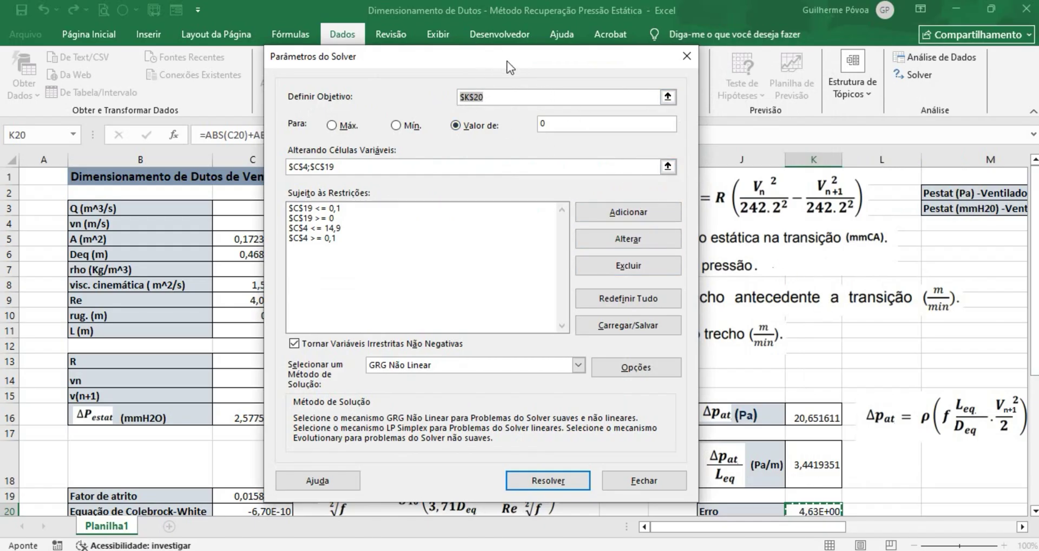
left_click_drag(510, 64, 1030, 118)
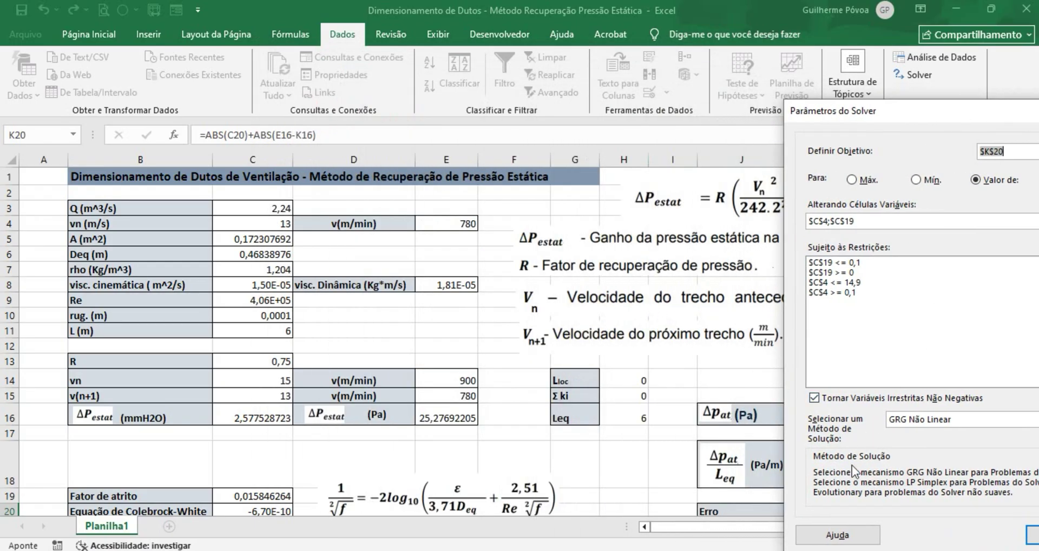
left_click_drag(733, 528, 783, 526)
left_click_drag(874, 111, 751, 99)
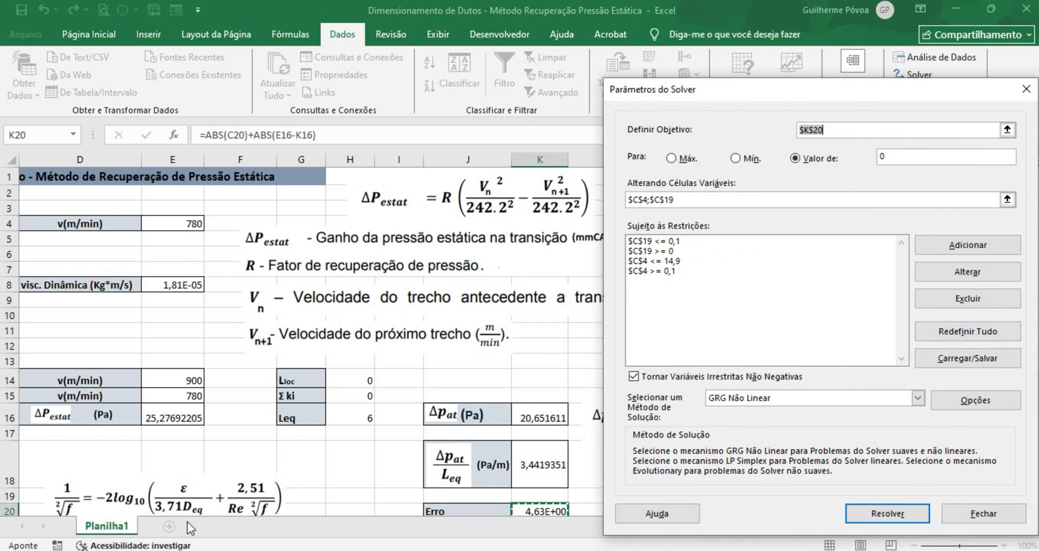
left_click_drag(807, 85, 793, 9)
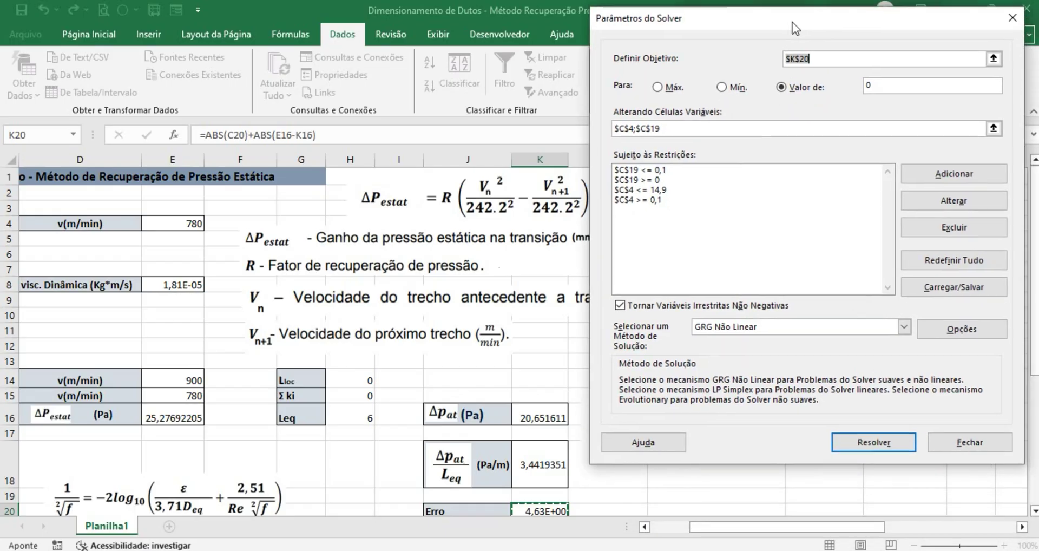
left_click_drag(719, 523, 663, 525)
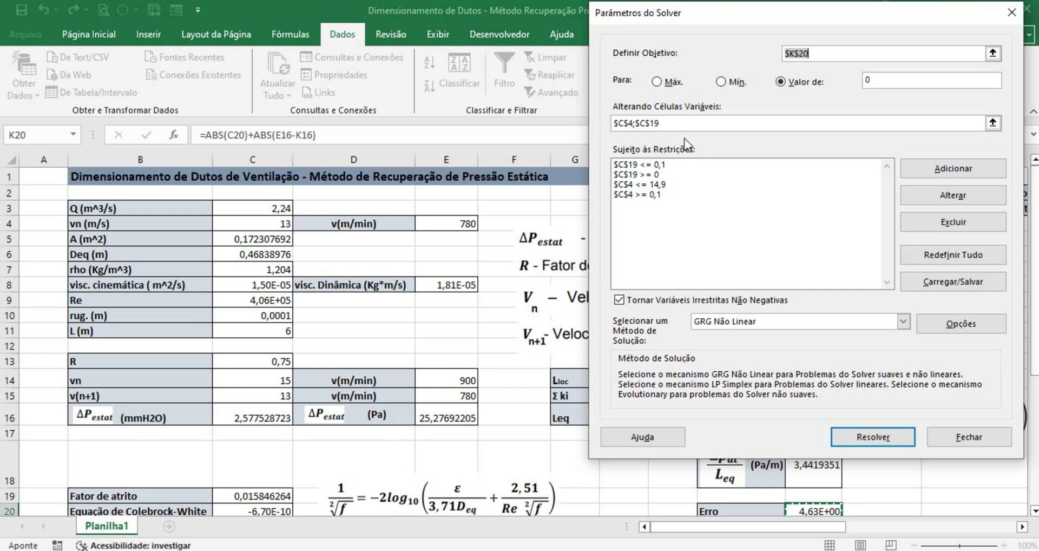
Step: Run Solver with the GRG Não Linear method and keep its solution
left_click(902, 321)
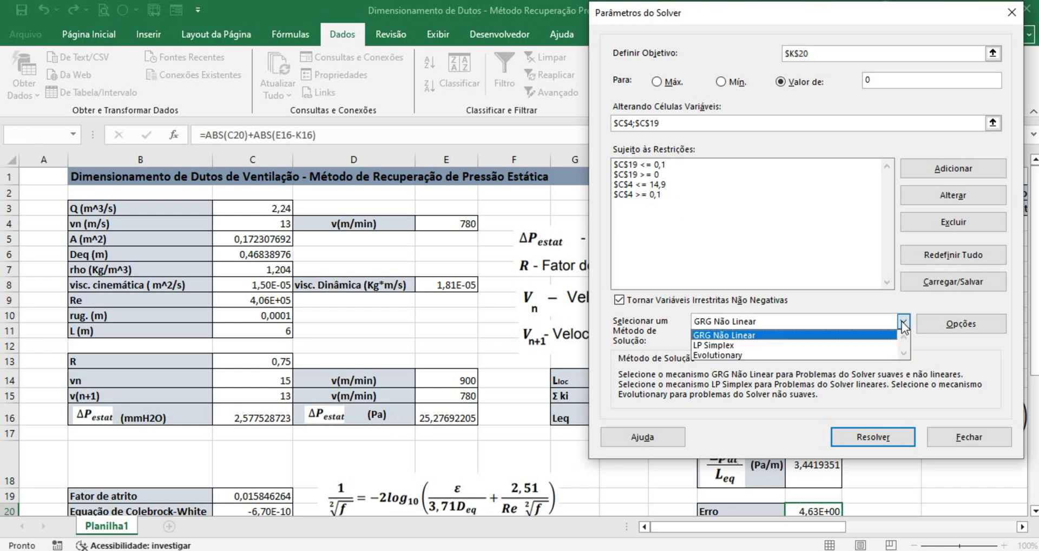
left_click(755, 337)
left_click(881, 437)
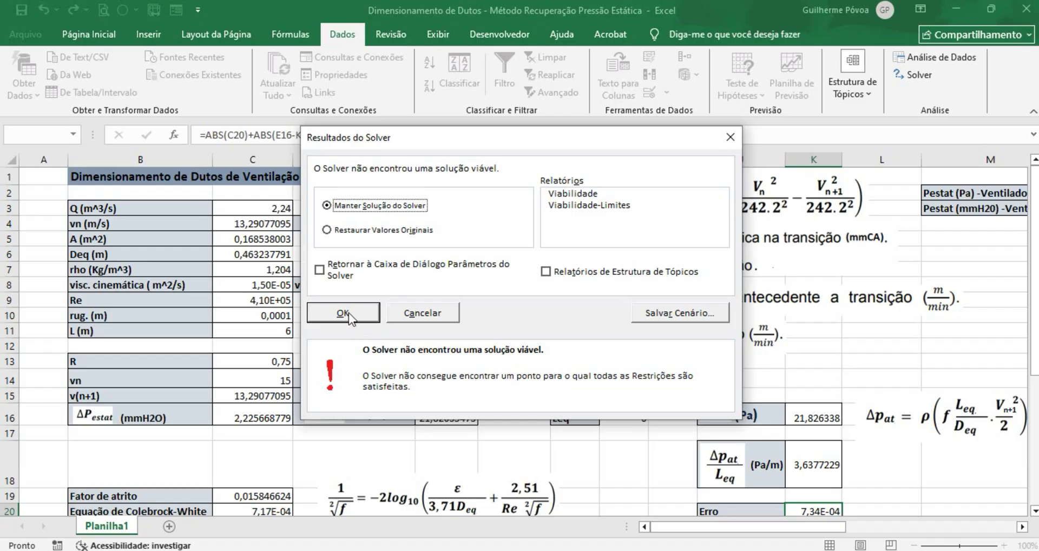
left_click(315, 312)
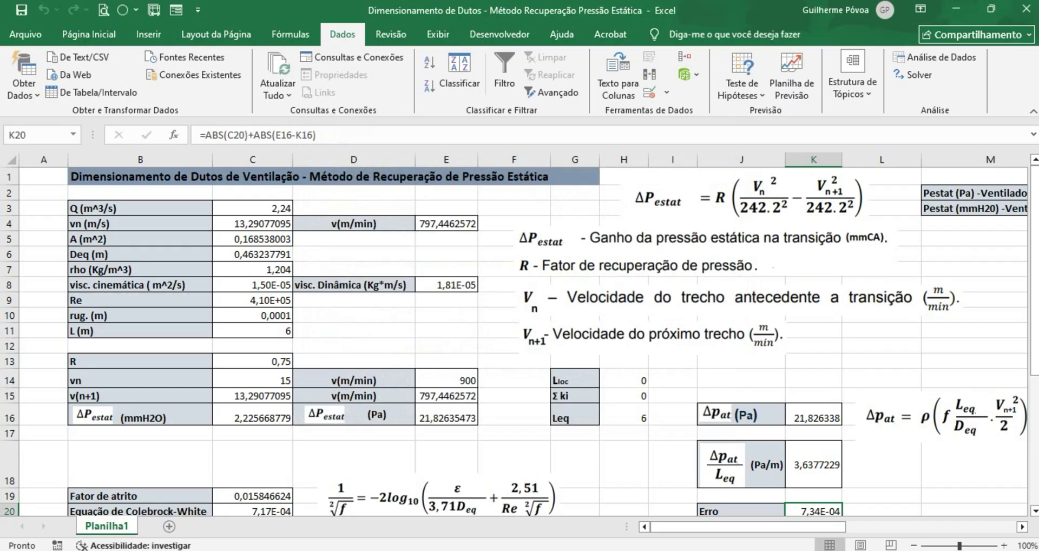
Step: Review the solved values, copy the fifth iteration's updated fn+1 from E28 and paste it as a value into friction factor cell C19
scroll(822, 400, "down", 3)
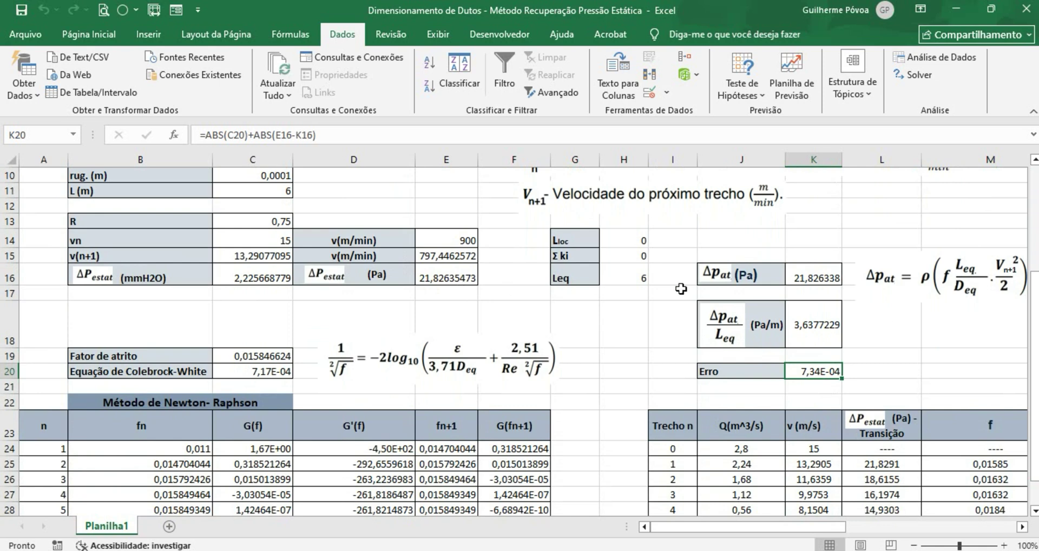
scroll(1033, 324, "up", 3)
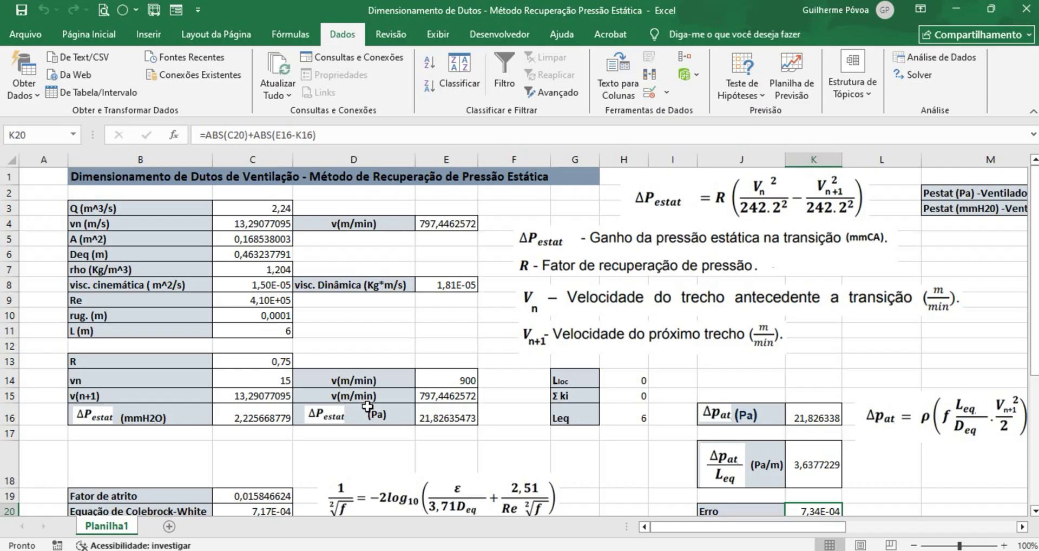
scroll(368, 406, "down", 2)
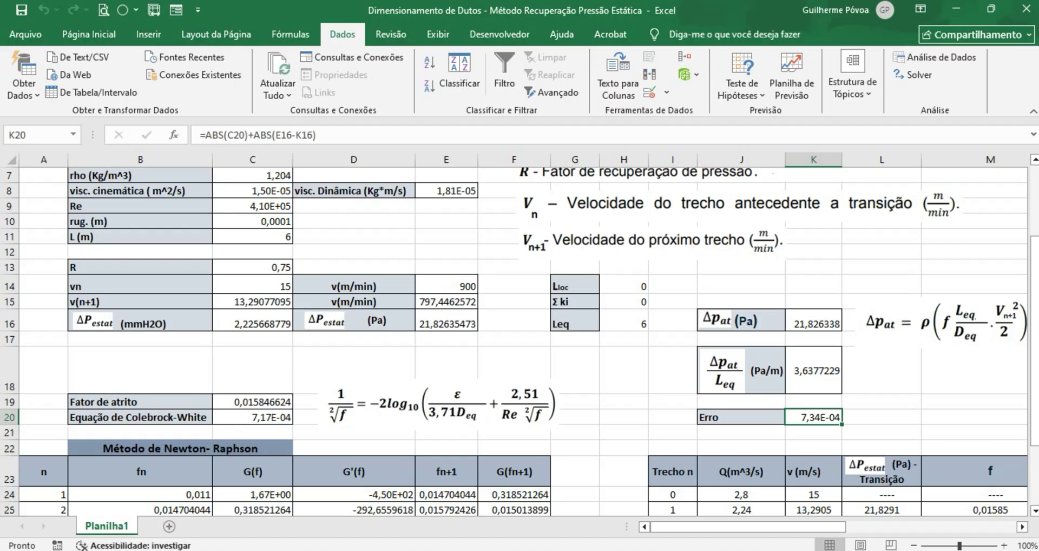
scroll(549, 438, "down", 2)
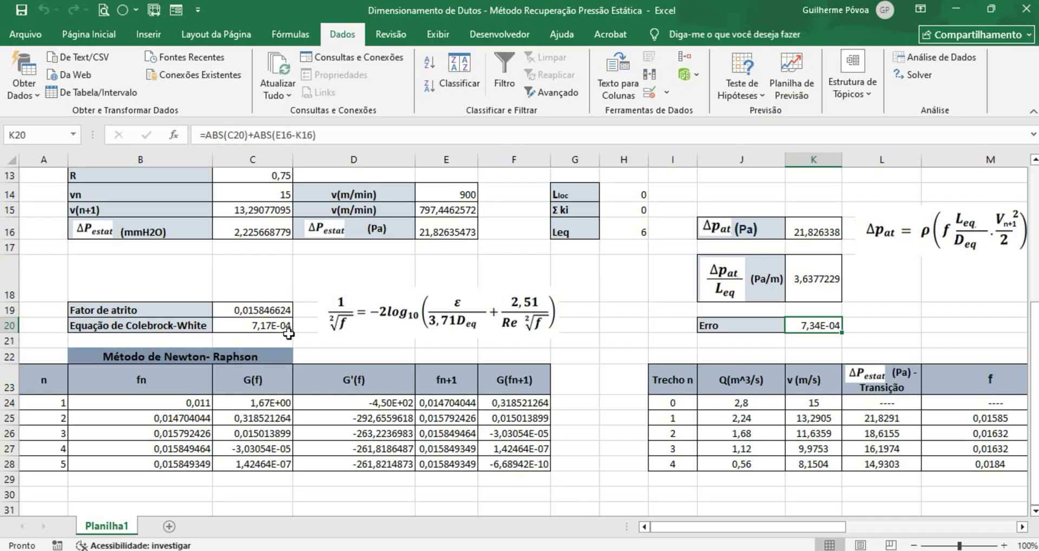
left_click(459, 465)
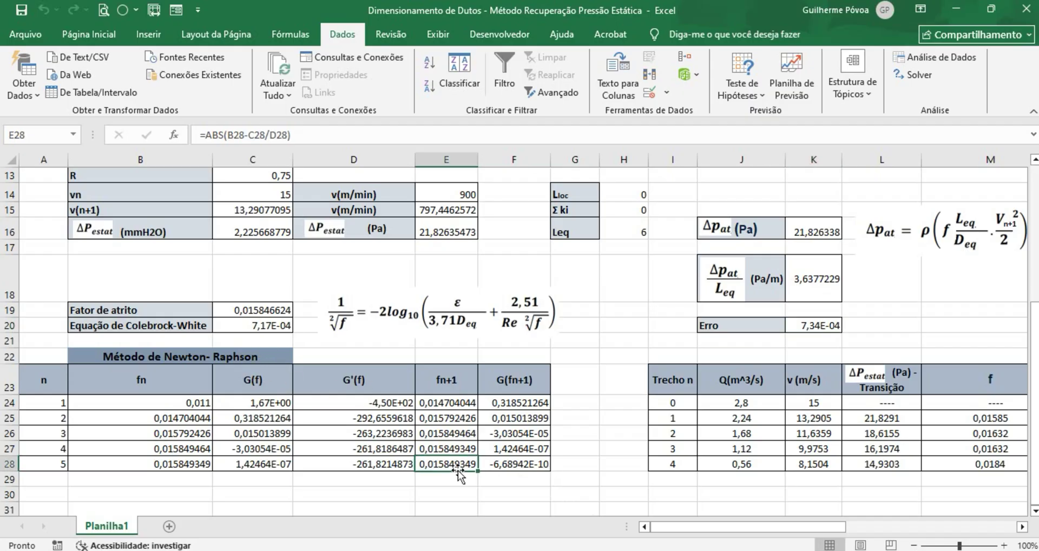
key("ctrl+c")
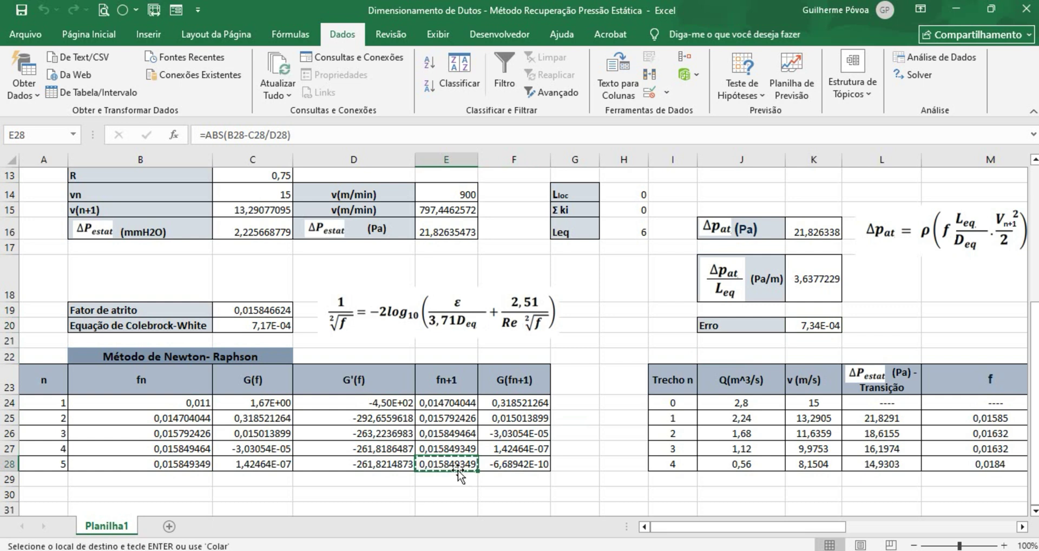
left_click(259, 311)
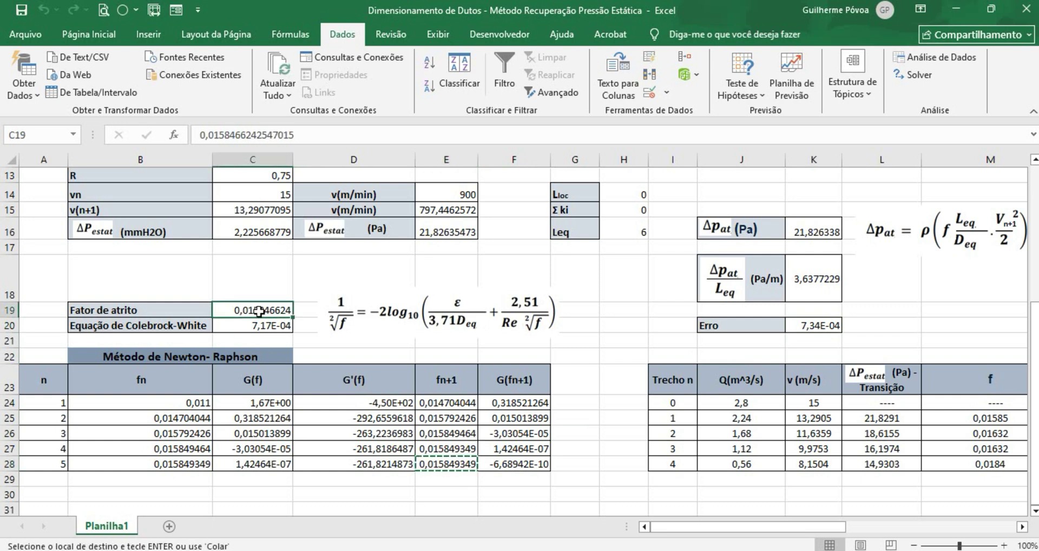
right_click(269, 312)
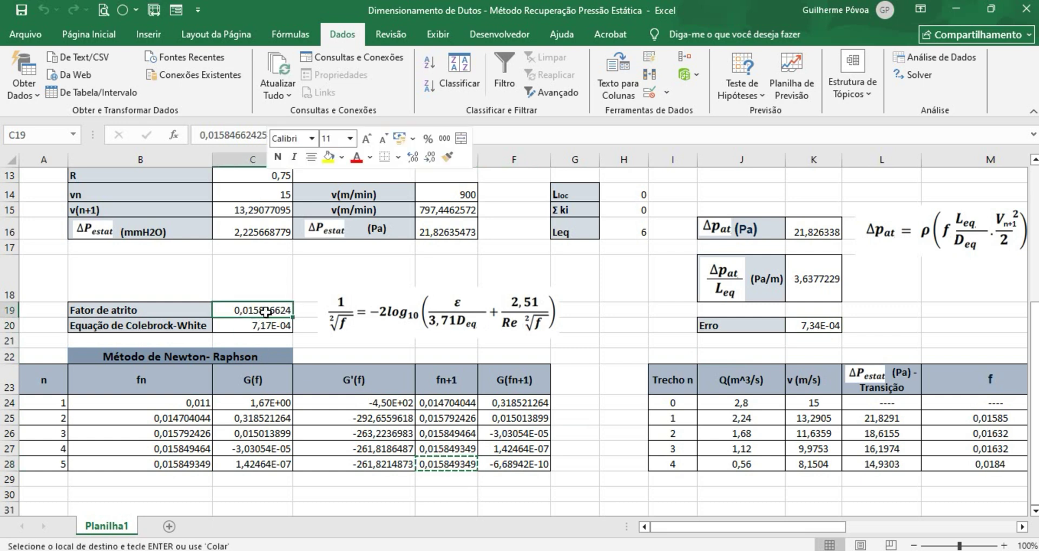
left_click(322, 272)
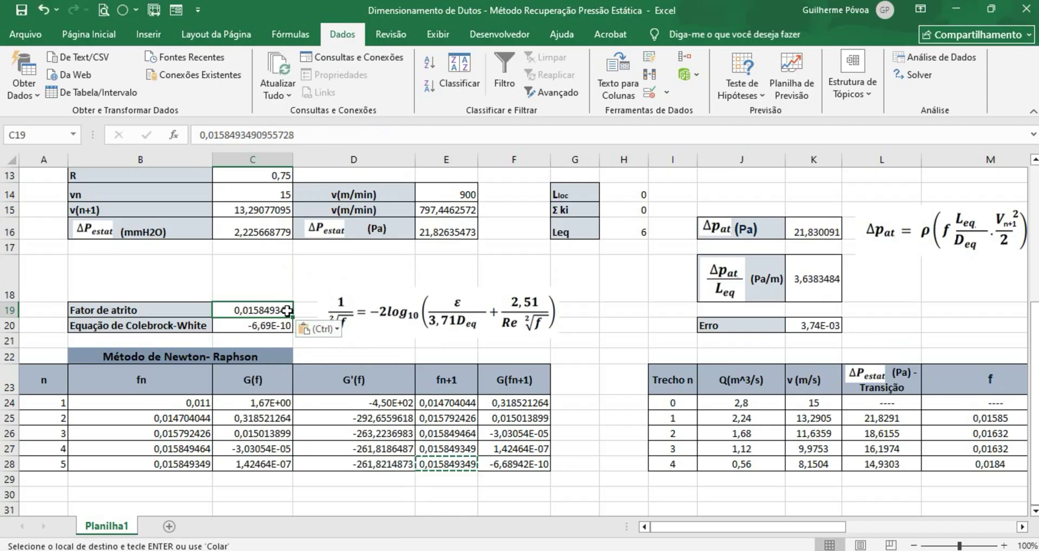
Step: Rerun Solver on objective K20 with target value 0, varying C4 and C19, and keep its solution
left_click(840, 331)
key("ctrl+c")
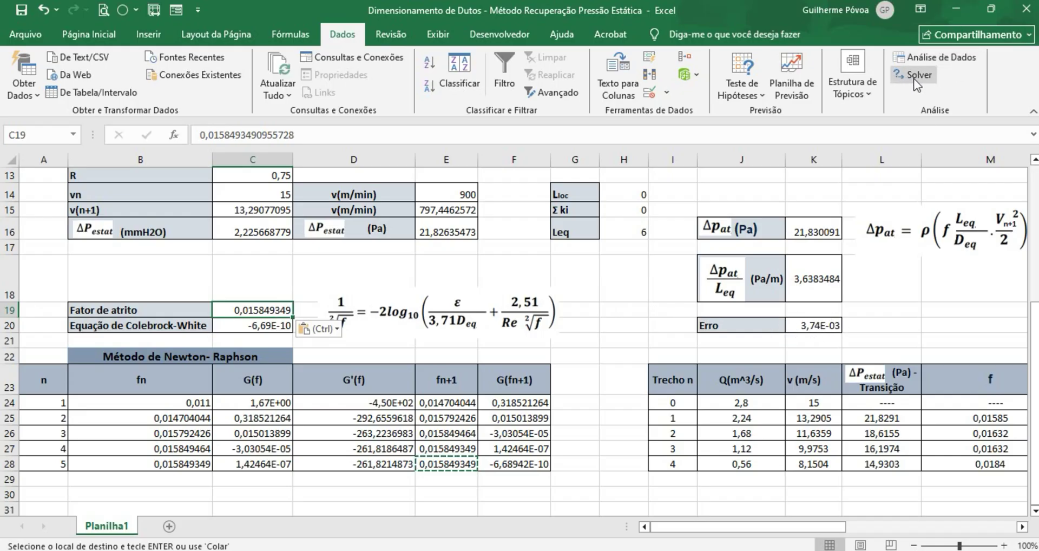
left_click(914, 76)
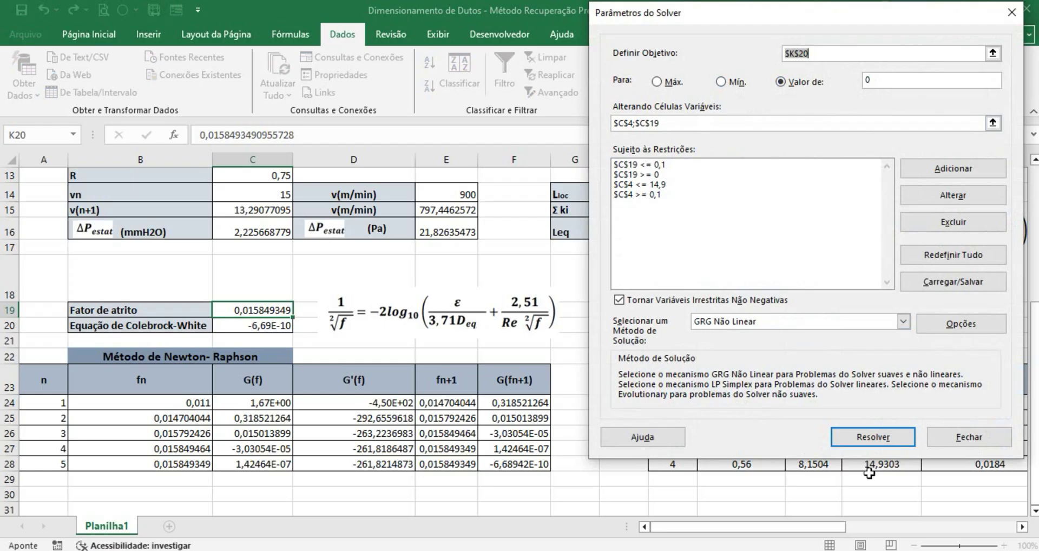
left_click(857, 443)
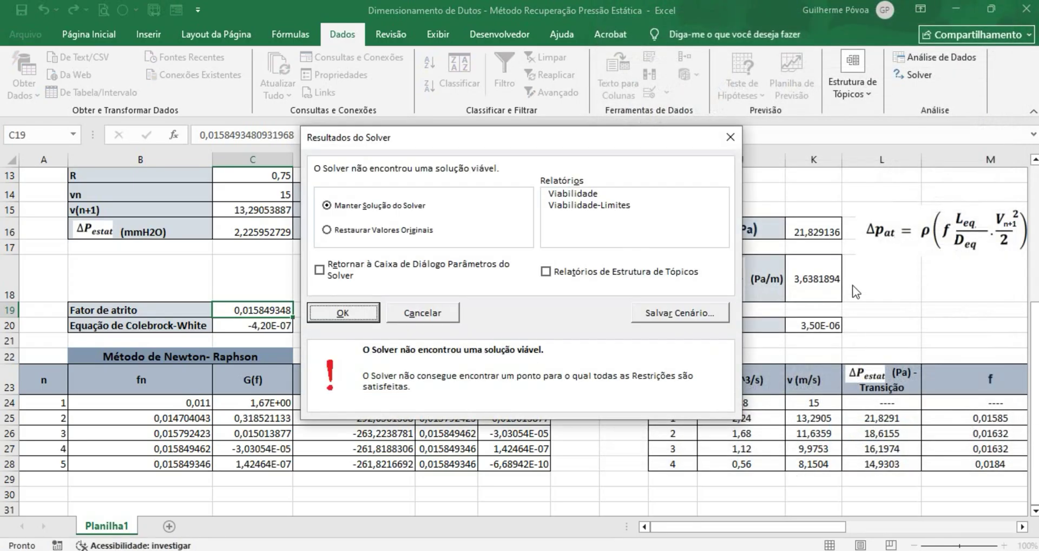
left_click(350, 311)
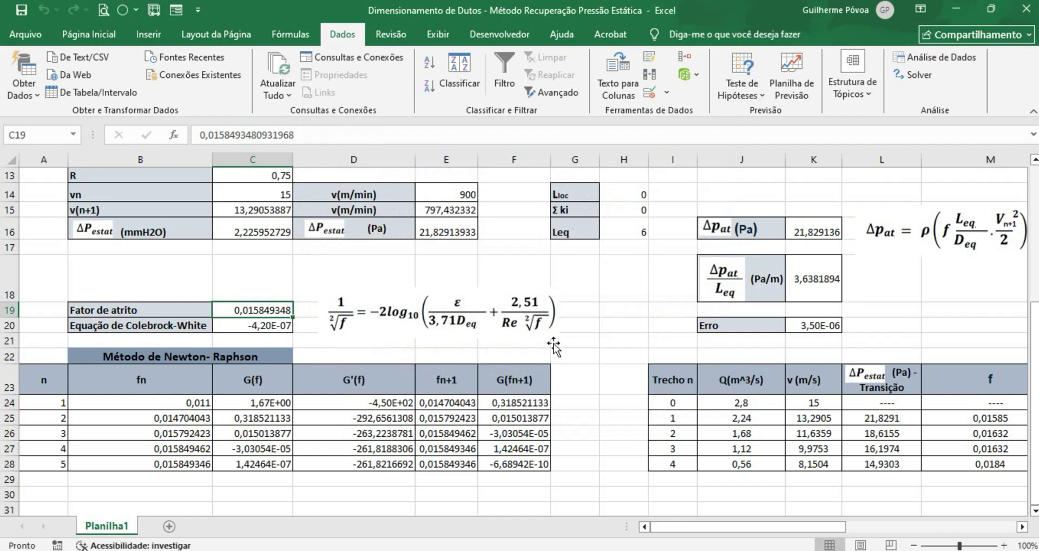
Step: Review the solved duct values against the section summary table, including its equivalent diameter, width, height and area columns
mouse_move(1034, 349)
left_mouse_down()
mouse_move(1034, 303)
mouse_move(1034, 335)
left_mouse_up()
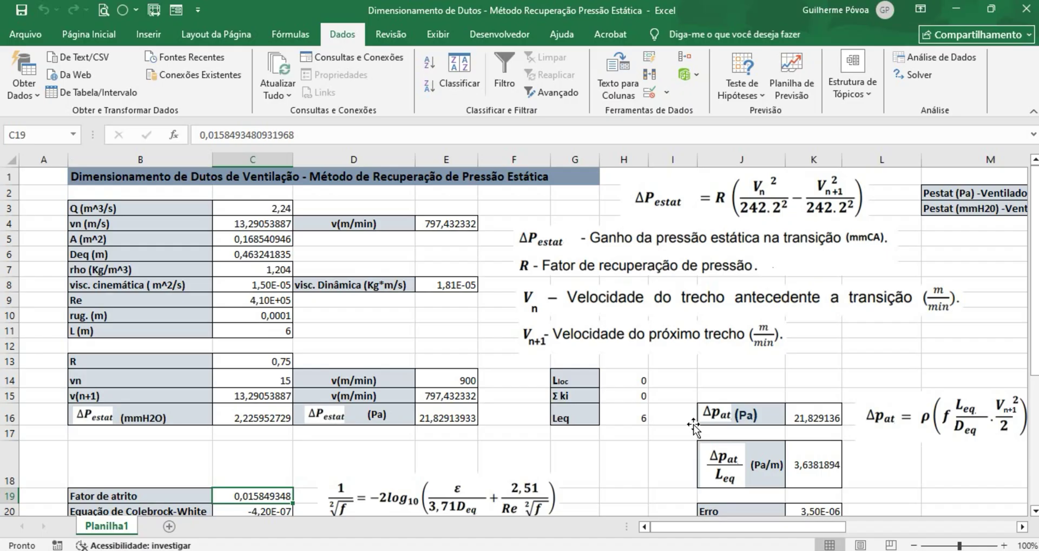
scroll(693, 424, "down", 4)
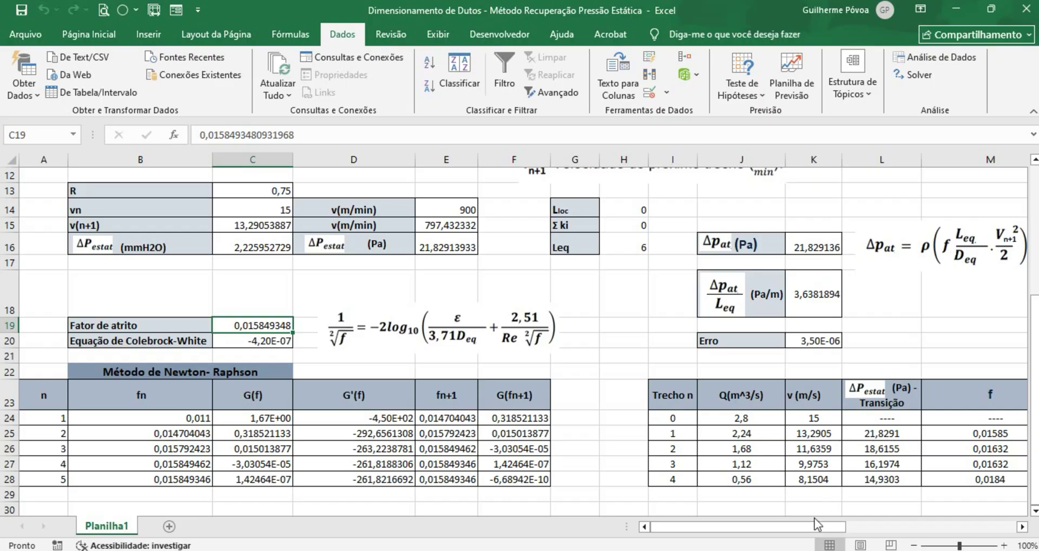
left_click_drag(811, 530, 855, 528)
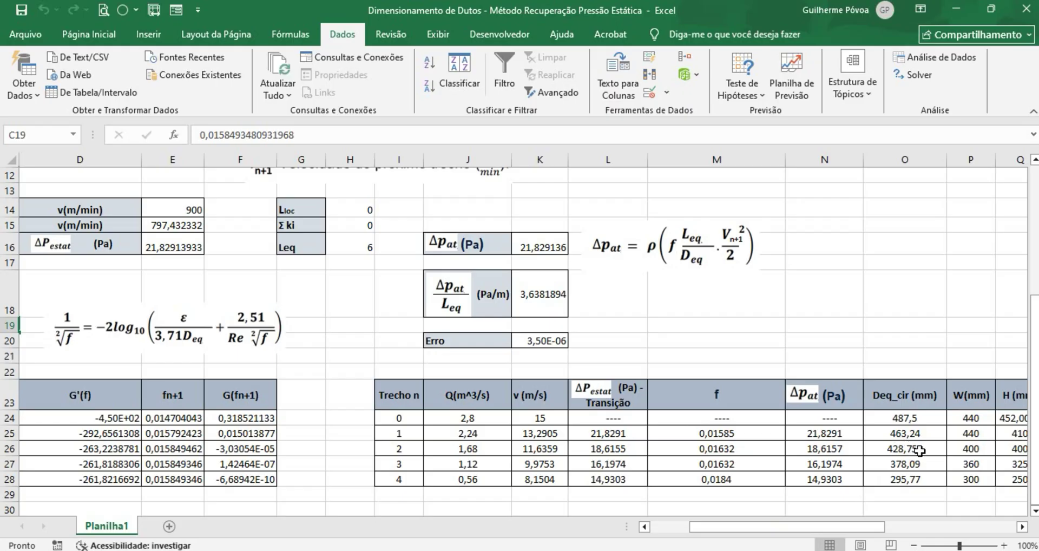
left_click_drag(785, 528, 715, 528)
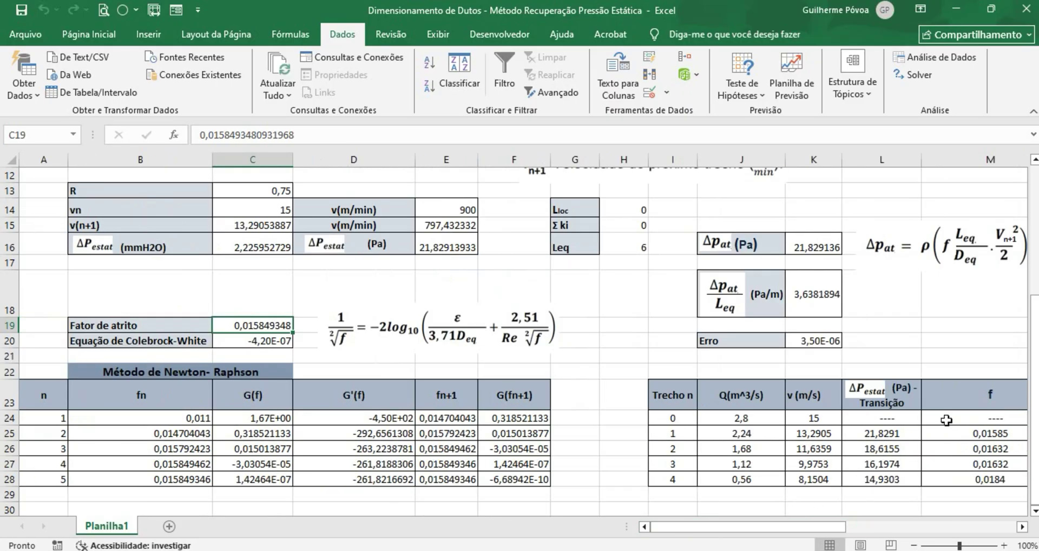
scroll(297, 271, "up", 4)
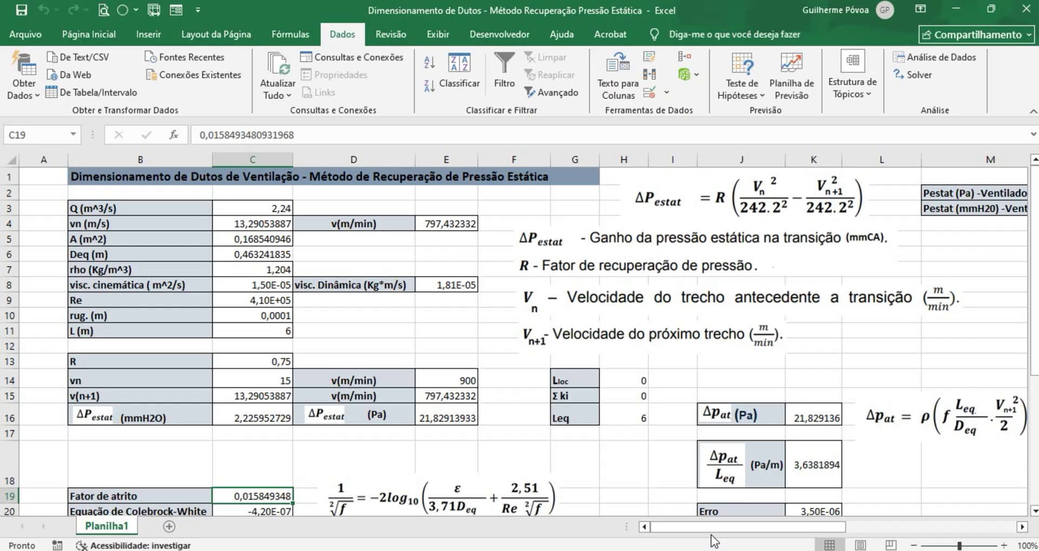
left_click_drag(1034, 178, 1033, 309)
left_click_drag(725, 527, 868, 528)
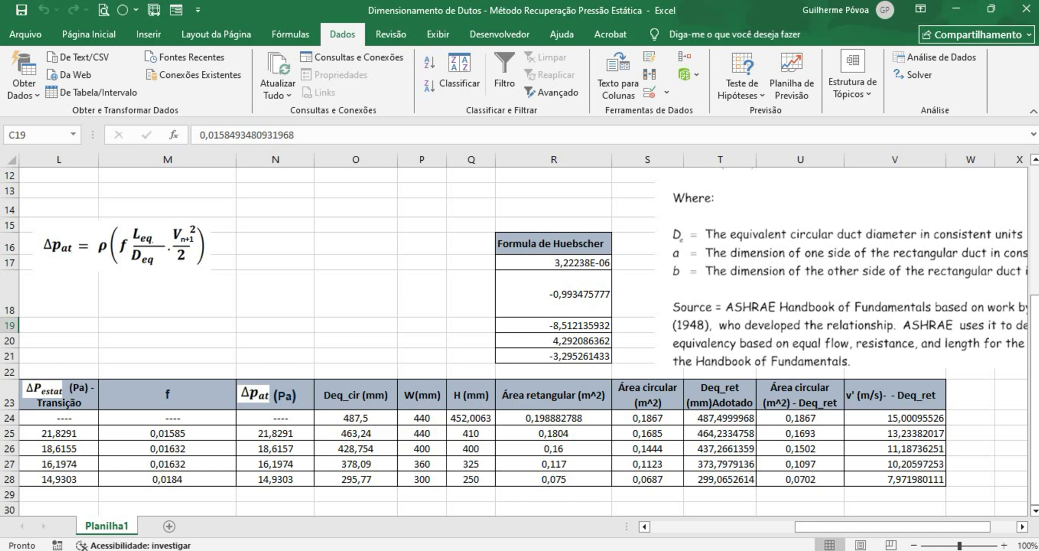
Step: Examine the ASHRAE equivalent-diameter formula, the section 0 height in Q24 and the Huebscher formula in R17, keeping R17 selected
left_click_drag(1034, 400, 1034, 318)
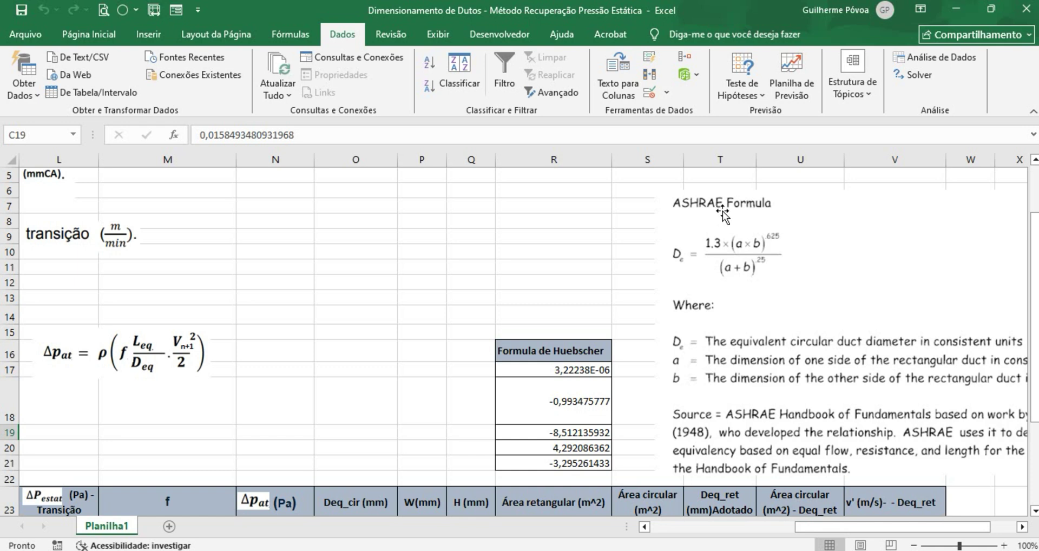
left_click_drag(839, 519, 879, 525)
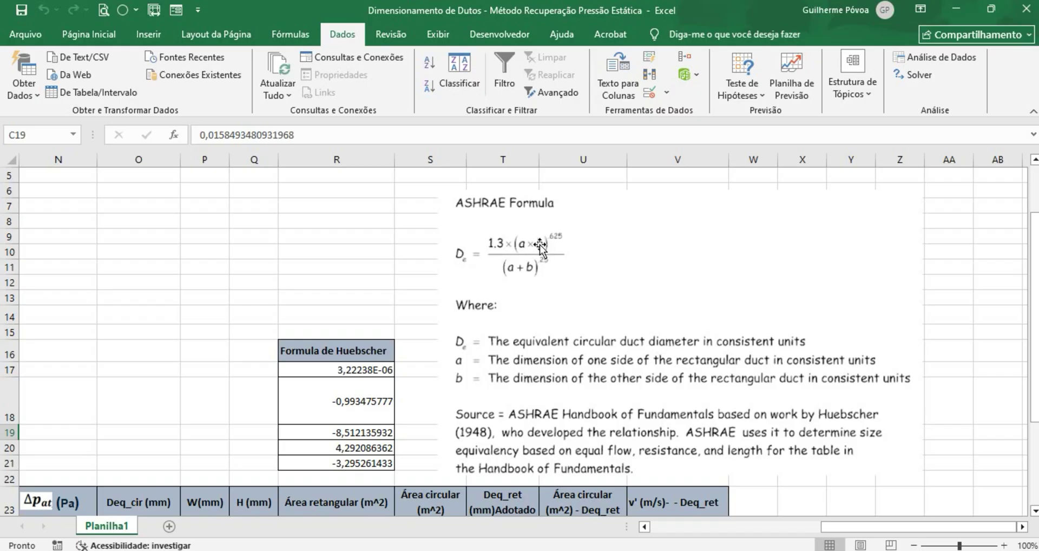
left_click_drag(1035, 303, 1035, 387)
left_click_drag(878, 528, 819, 526)
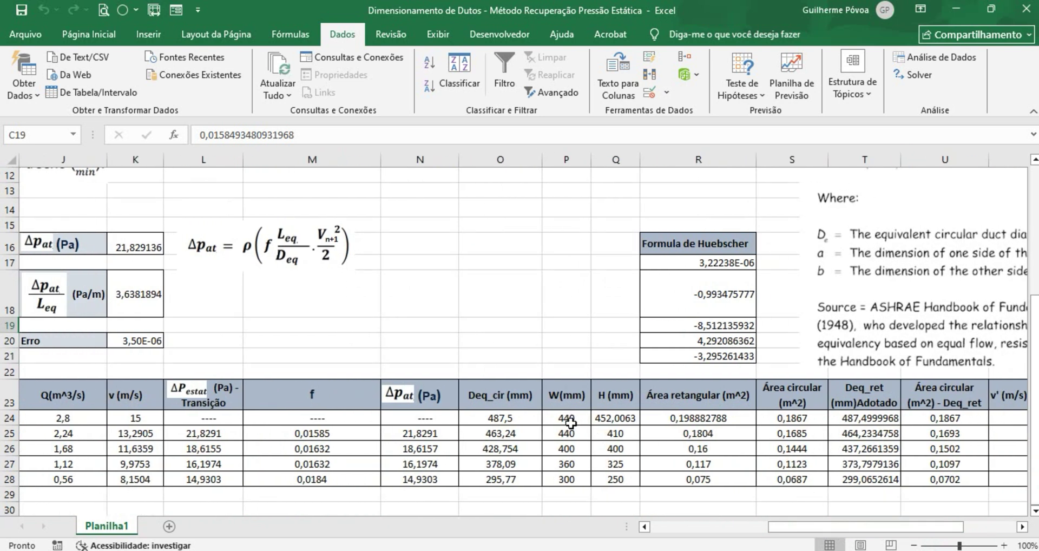
left_click(617, 421)
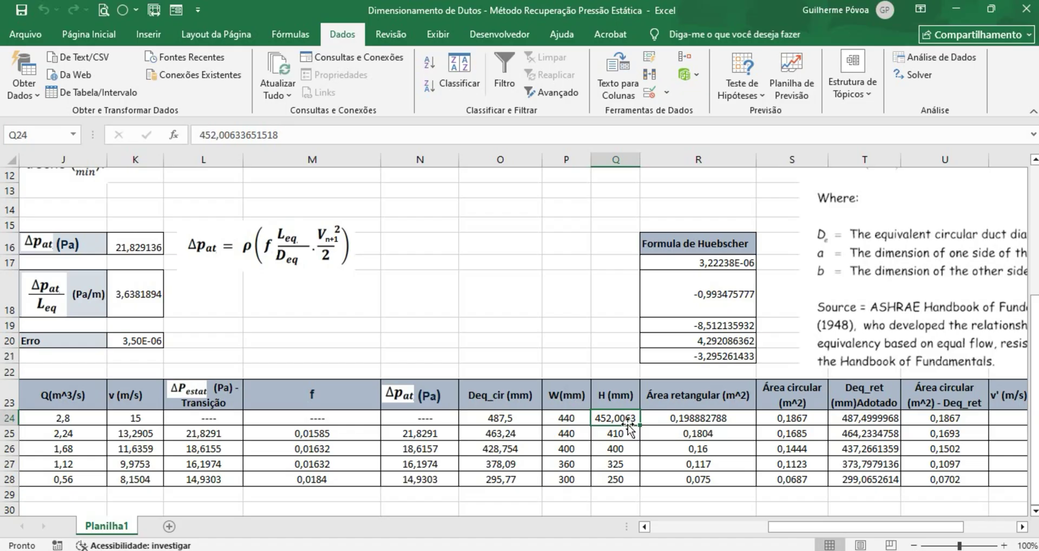
double_click(708, 264)
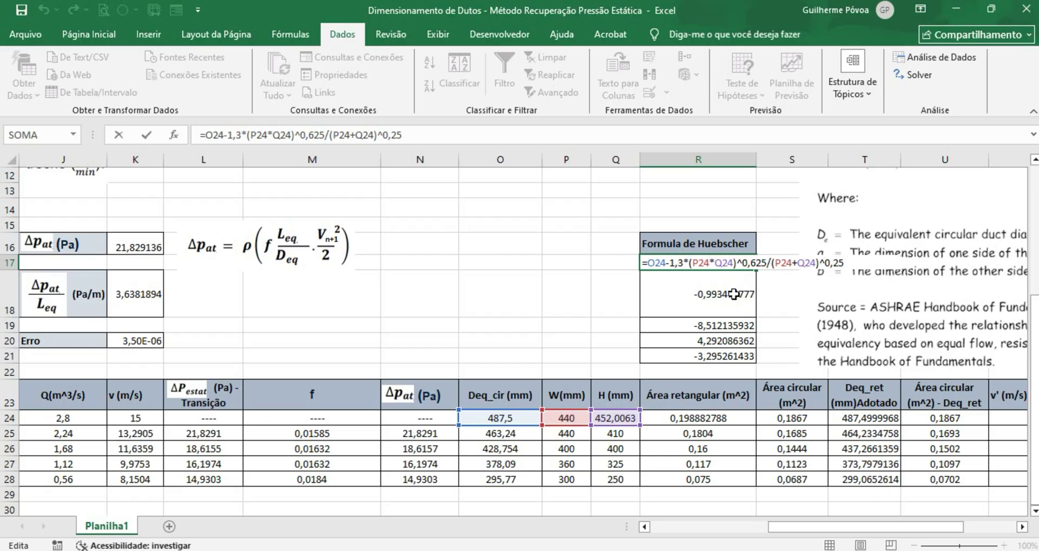
key("ctrl+Return")
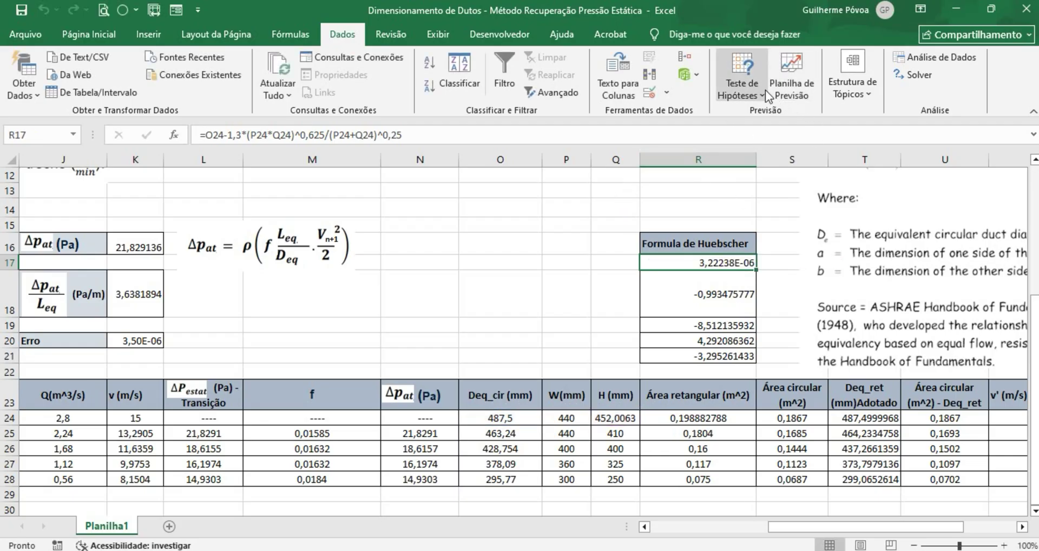
Step: Use Goal Seek to bring R17 to 0 by changing the section 0 height in Q24, and accept the result
left_click(748, 87)
left_click(771, 130)
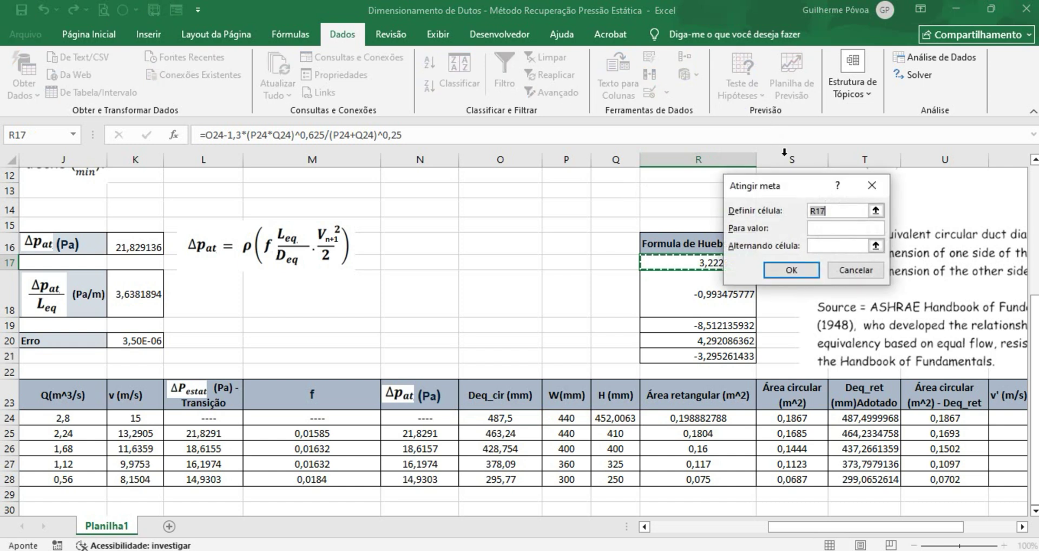
left_click_drag(800, 184, 875, 162)
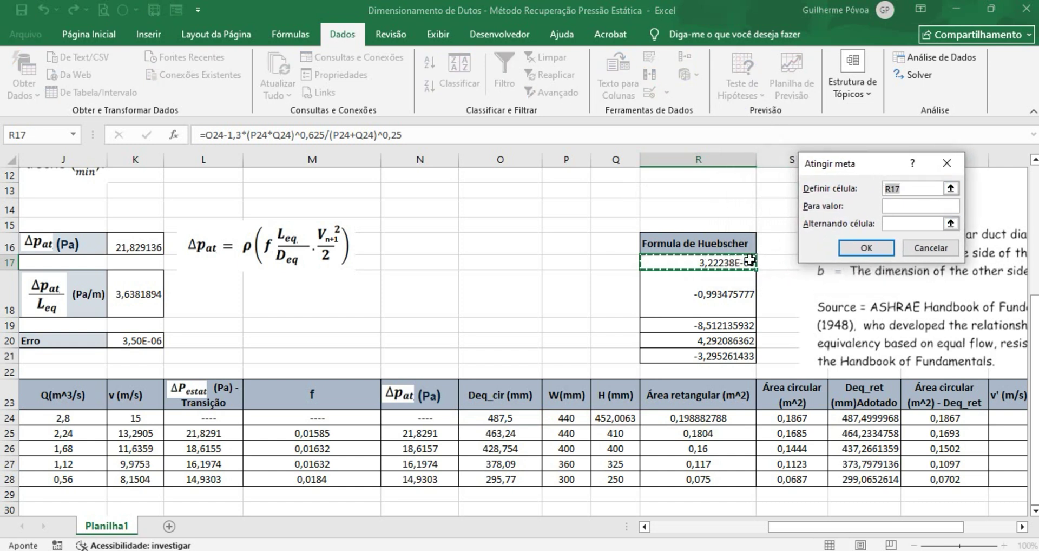
left_click(897, 206)
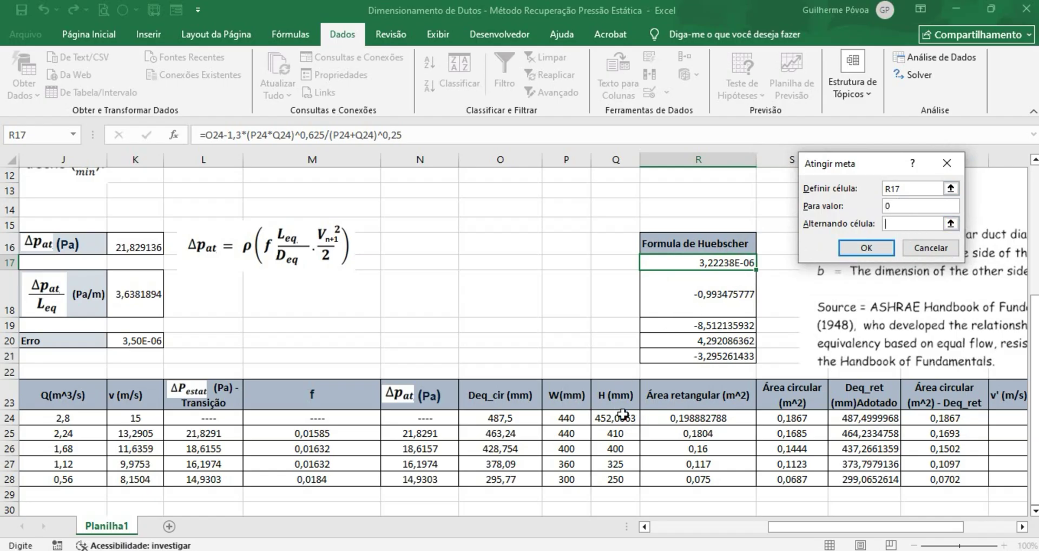
left_click(611, 419)
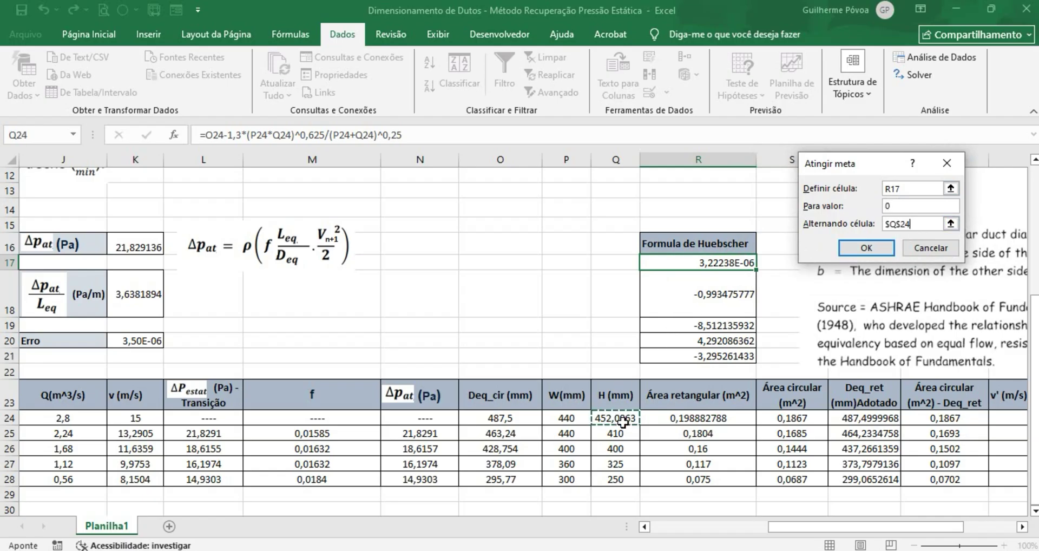
left_click(864, 248)
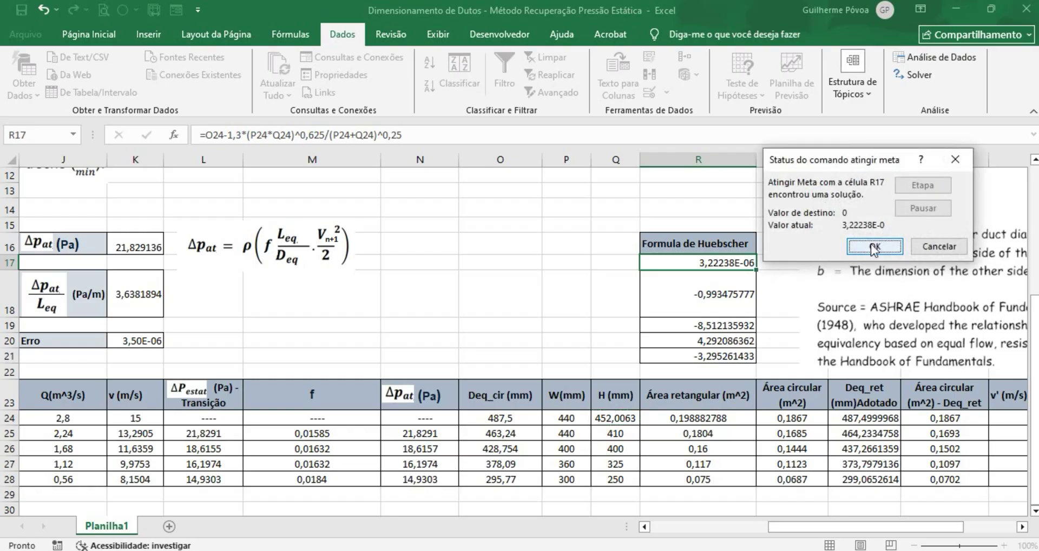
left_click(863, 249)
Step: Set the section 0 height in Q24 to 400 mm, and goal-seek R17 to 0 by changing Q24, keeping the solution
left_click(618, 421)
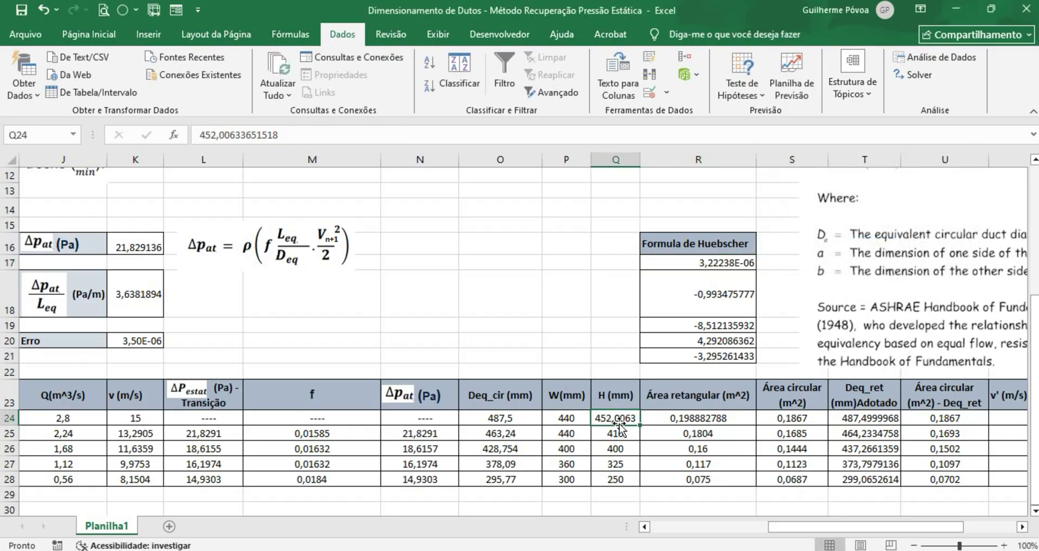
type("400")
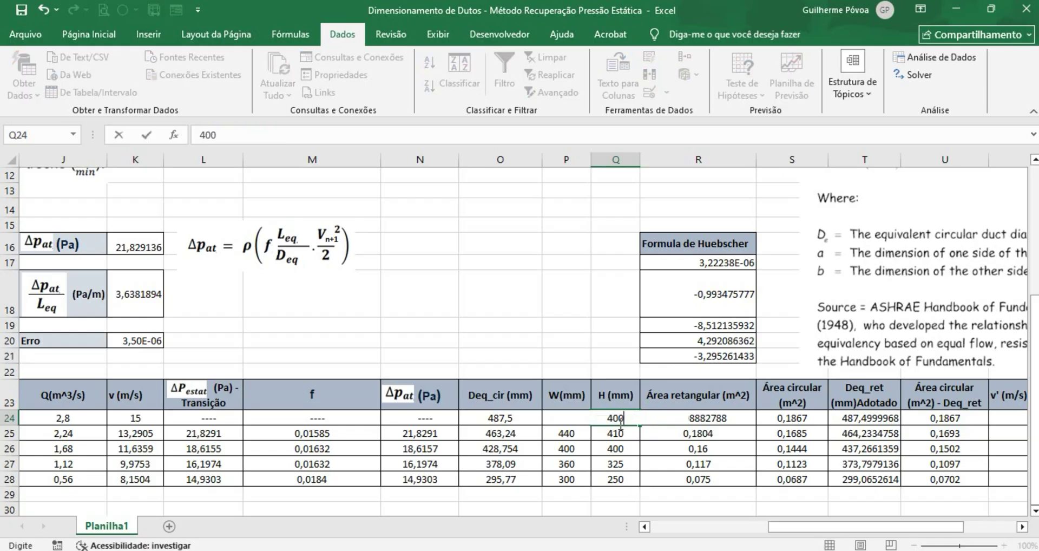
key("Return")
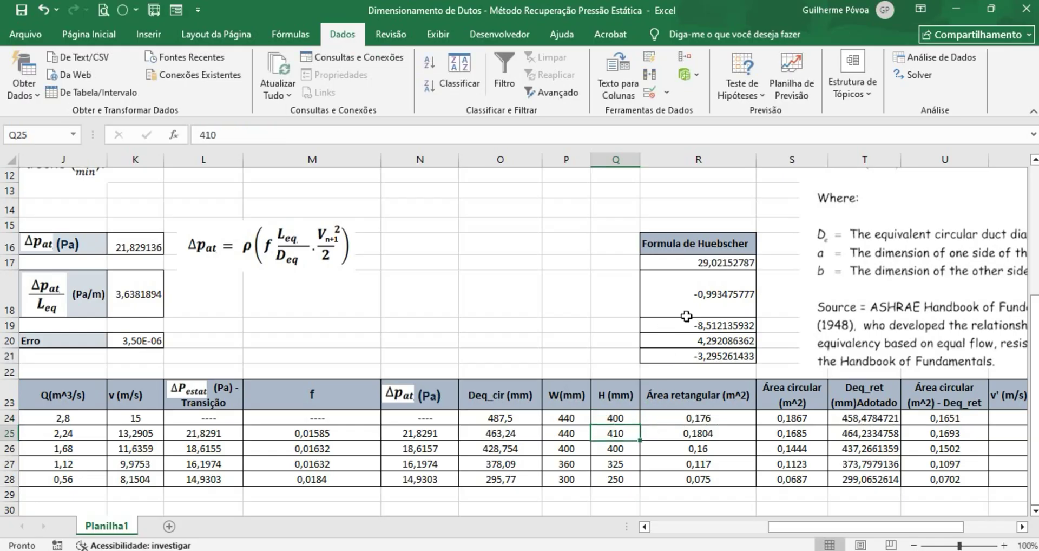
left_click(721, 264)
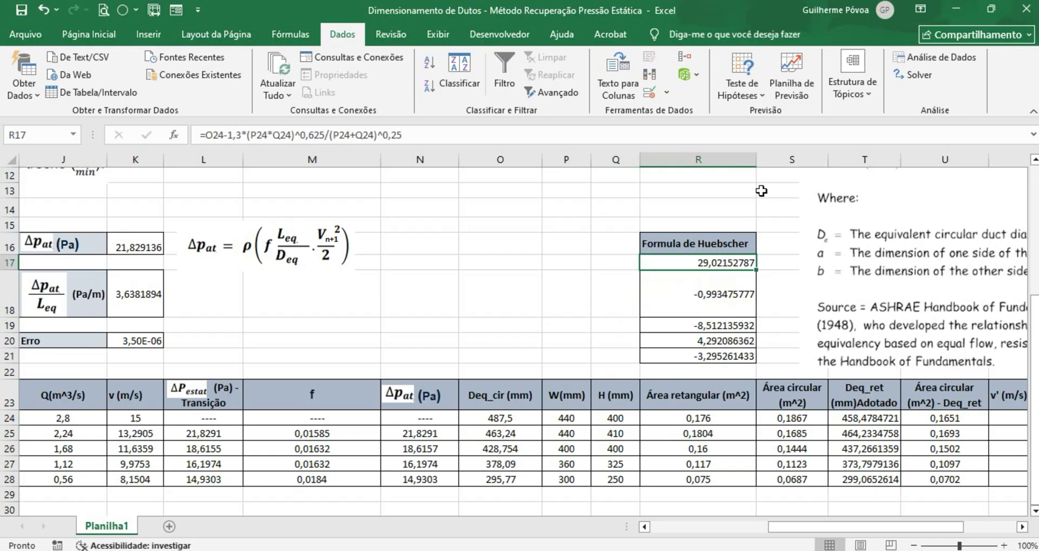
left_click(745, 95)
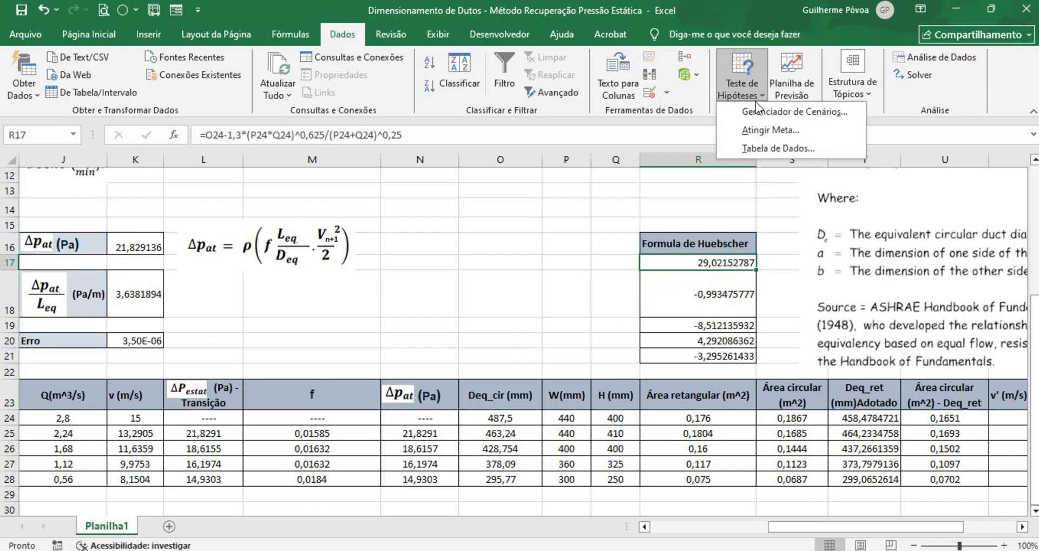
left_click(773, 131)
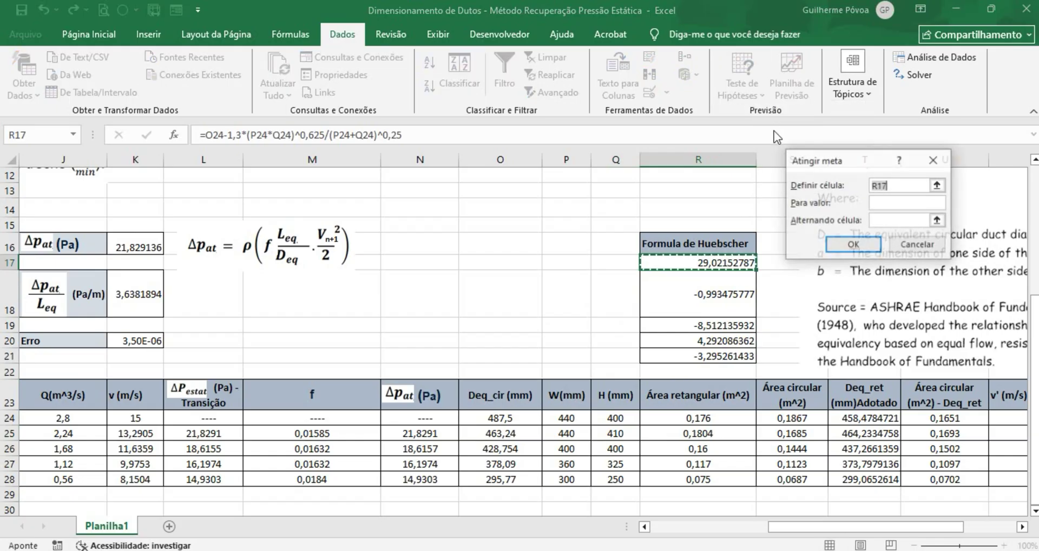
left_click(884, 203)
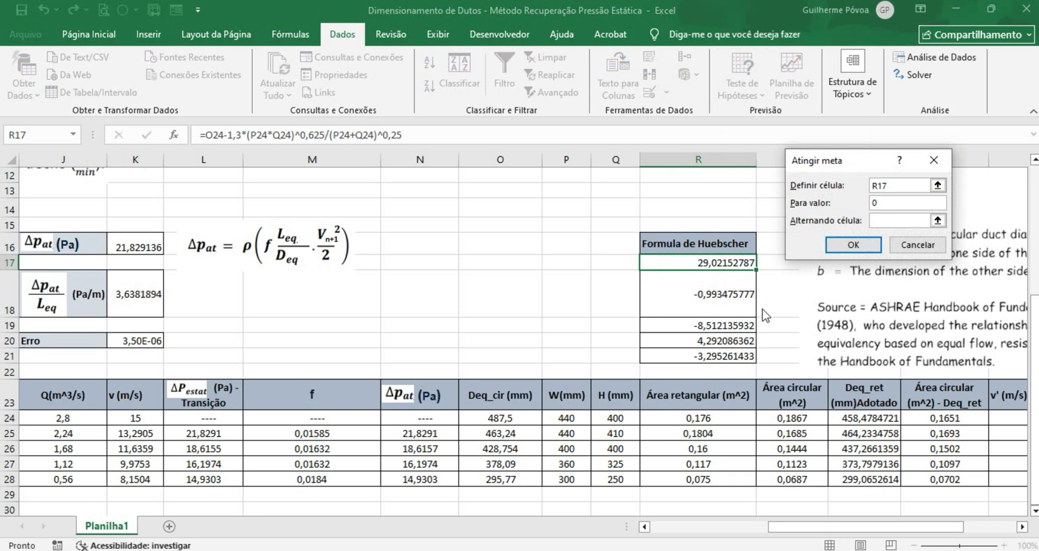
left_click(891, 221)
left_click(621, 419)
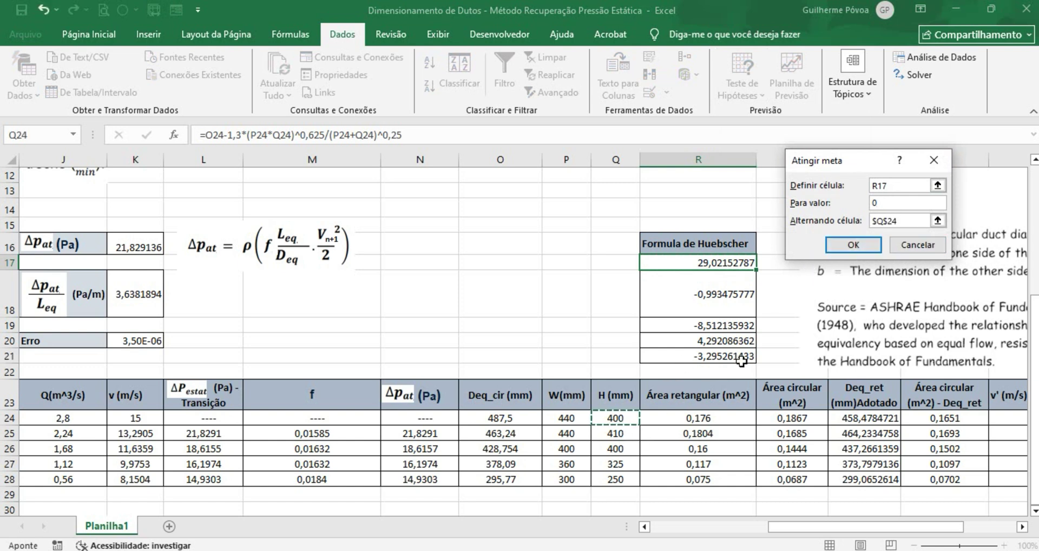
left_click(853, 245)
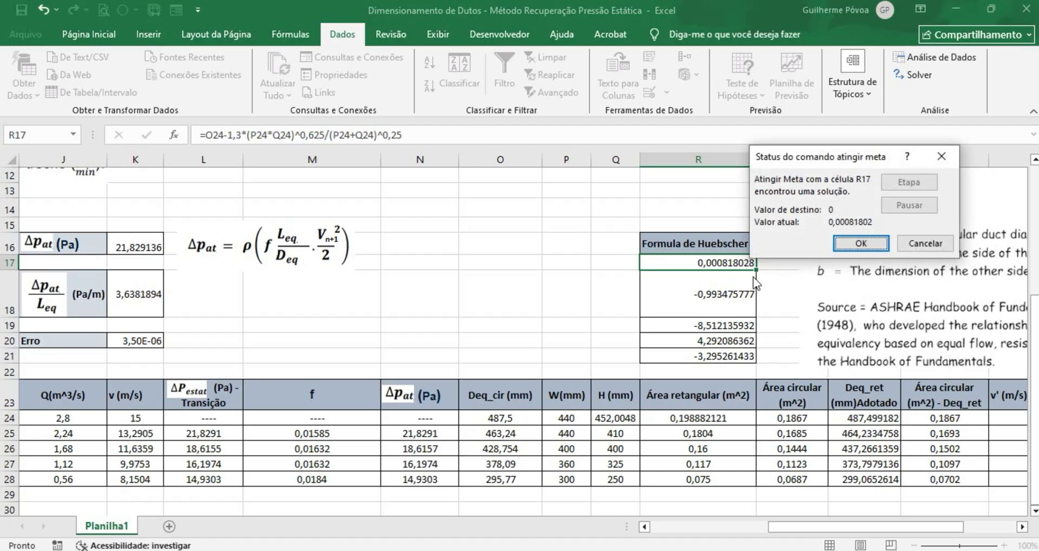
left_click(860, 244)
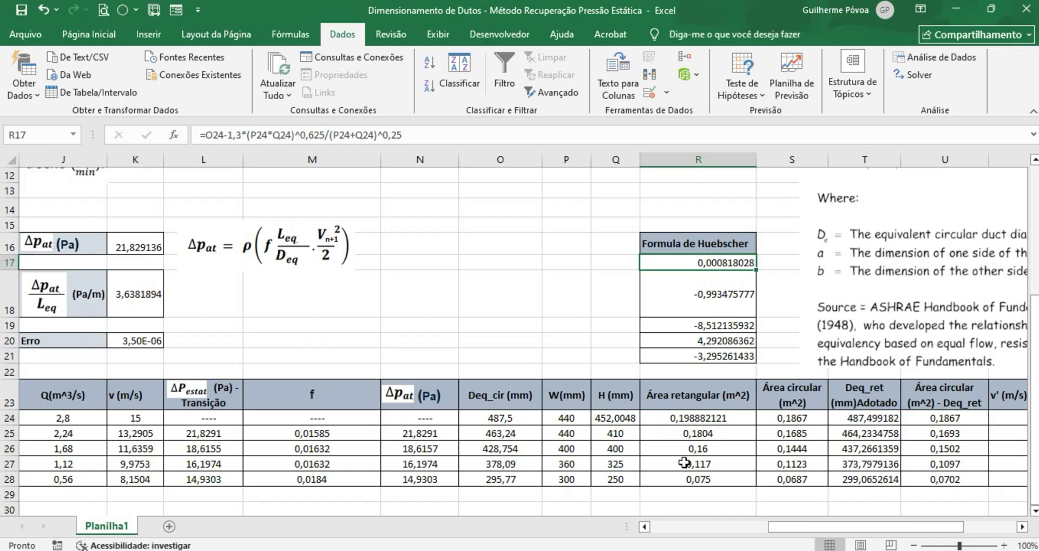
Step: Examine the section 0 rectangular area formula in R24 and the circular area formula in S24, tracing their referenced cells
left_click_drag(794, 527, 835, 531)
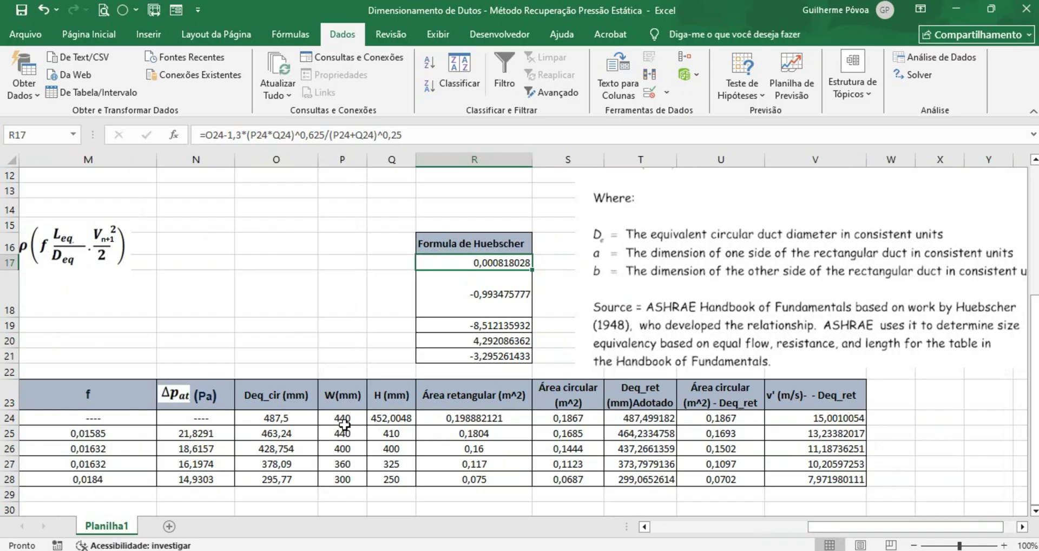
double_click(482, 420)
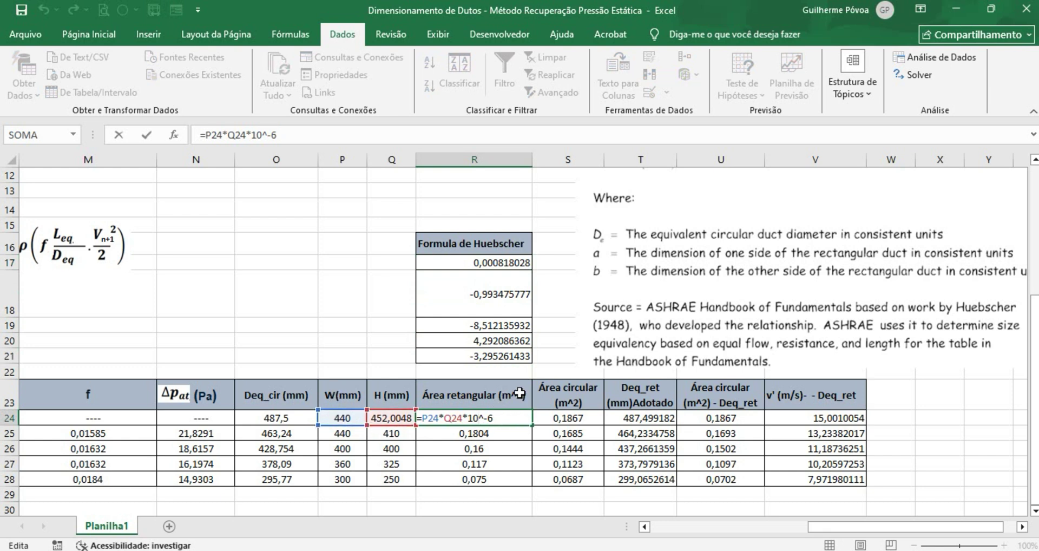
key("Return")
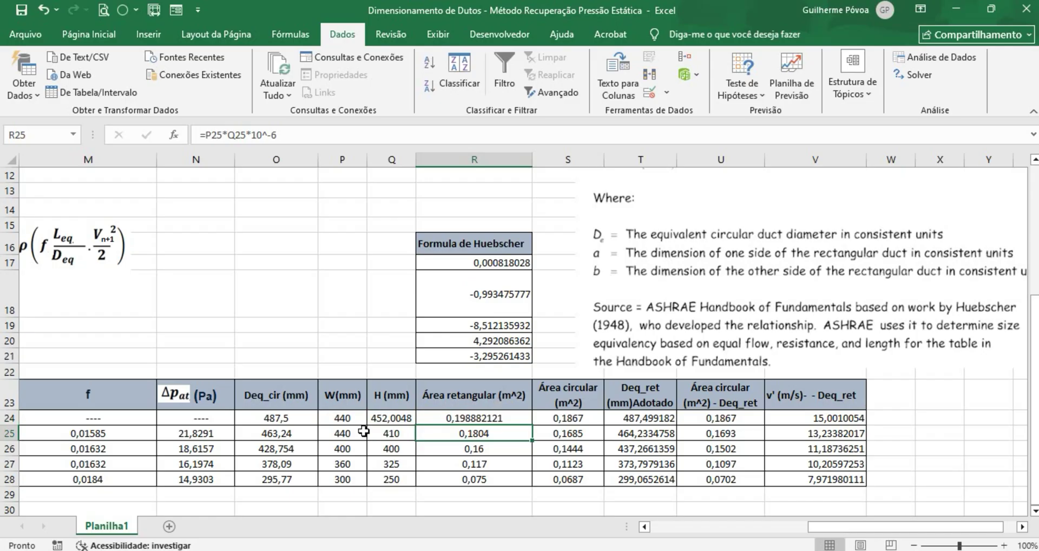
left_click(586, 420)
double_click(586, 419)
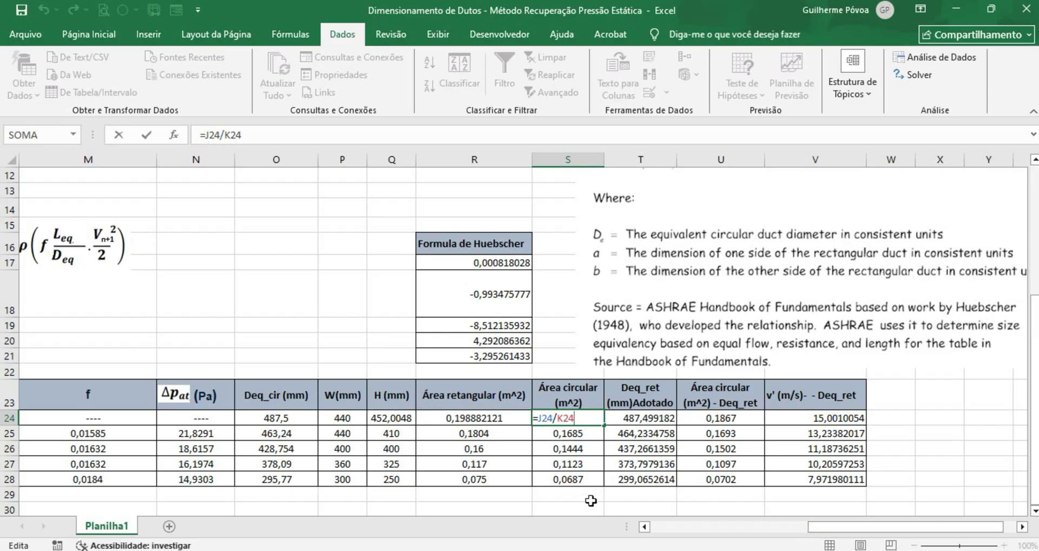
left_click_drag(889, 522, 772, 525)
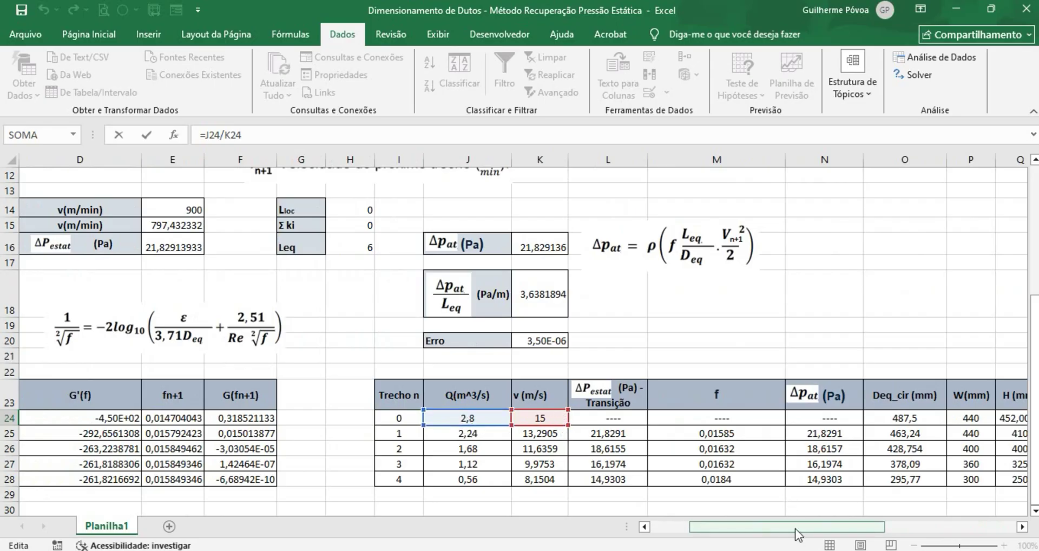
left_click_drag(794, 525, 891, 525)
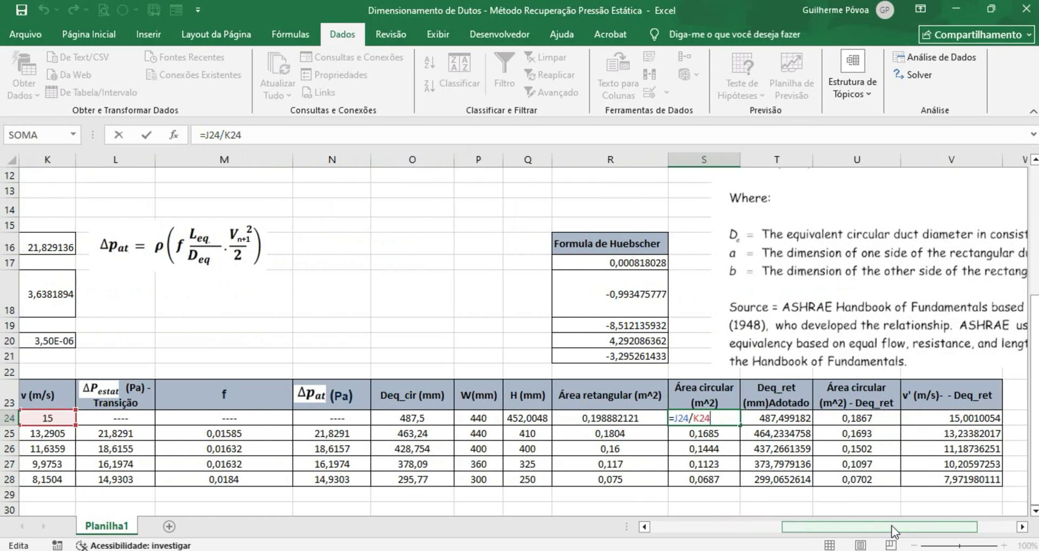
key("Escape")
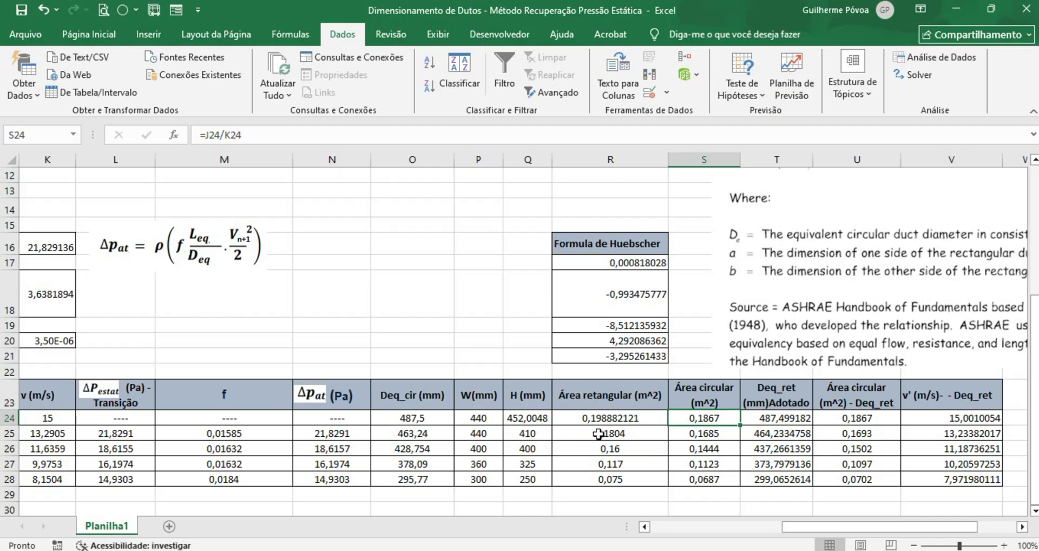
left_click_drag(806, 527, 850, 529)
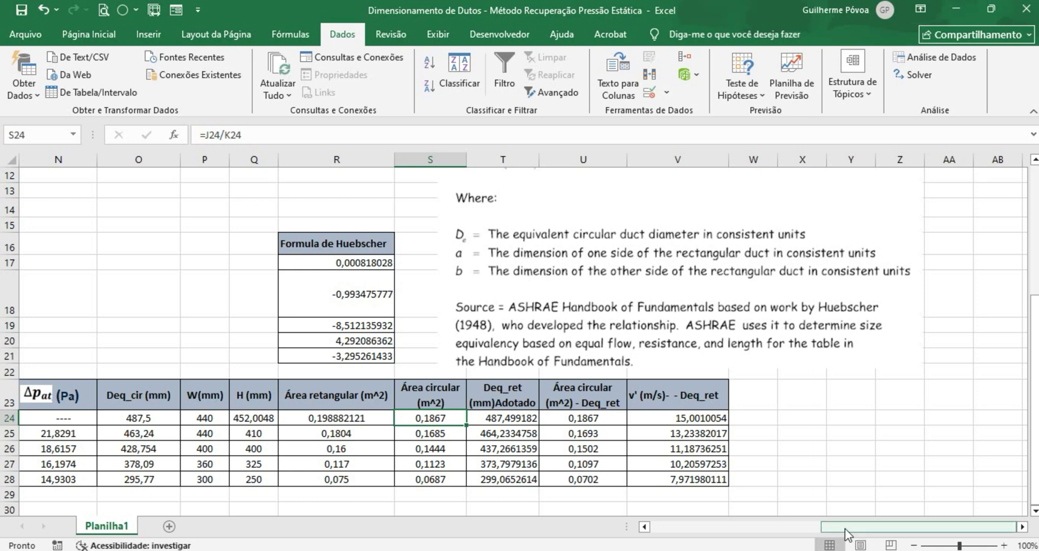
left_click_drag(845, 528, 801, 525)
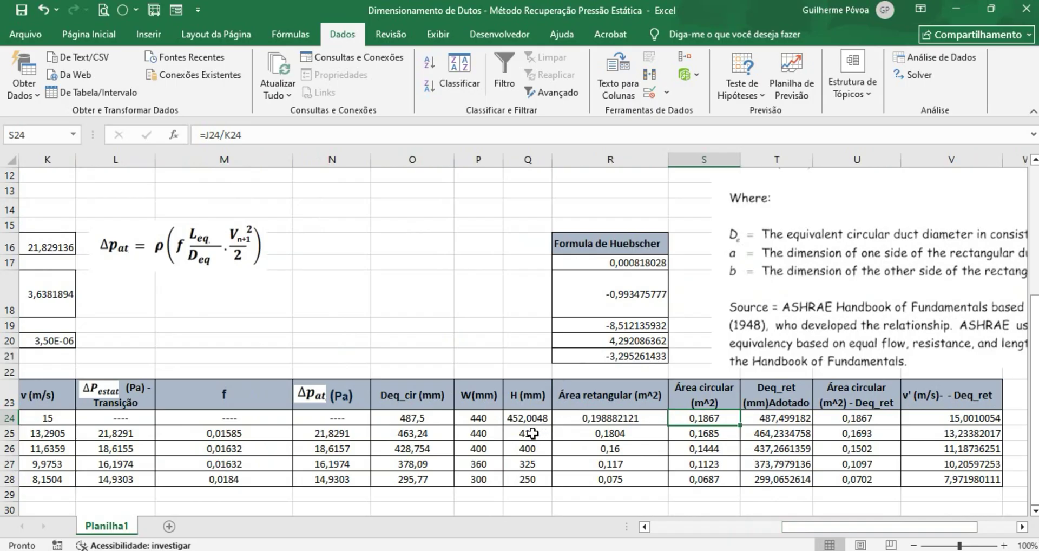
Step: Fill the Huebscher formula from R17 down into R18 and check its references to the section 1 diameter, width and height
left_click(627, 262)
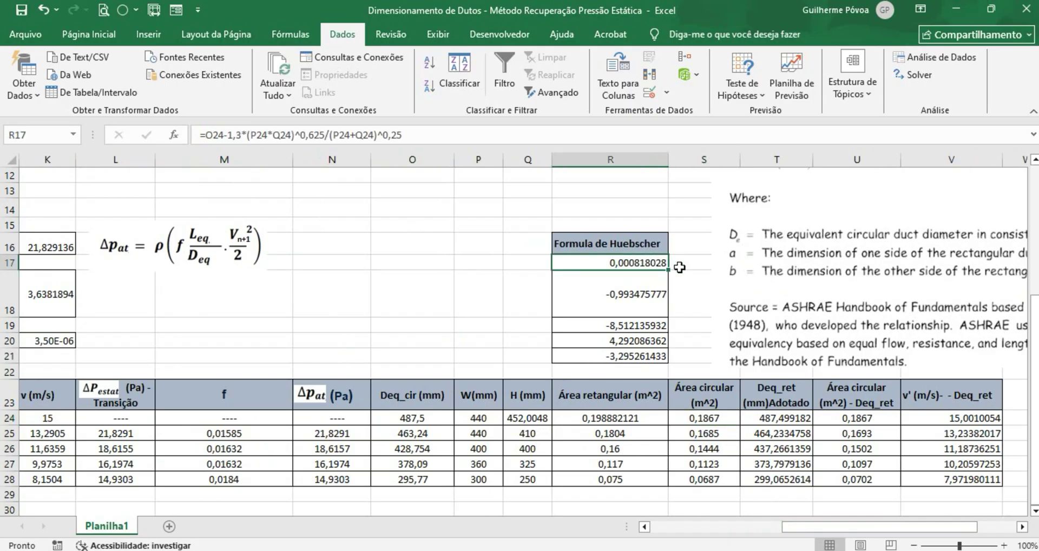
left_click_drag(668, 270, 669, 302)
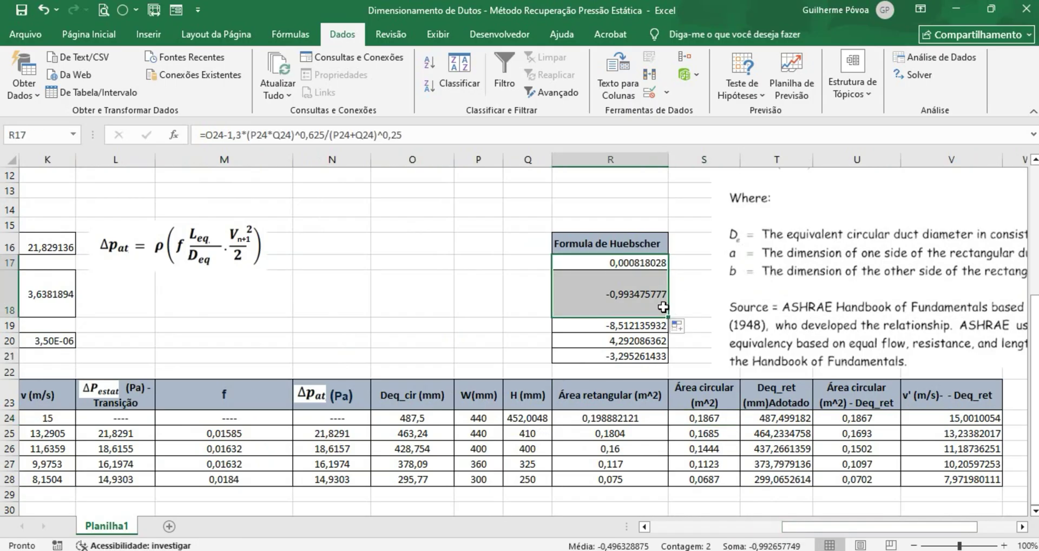
double_click(622, 292)
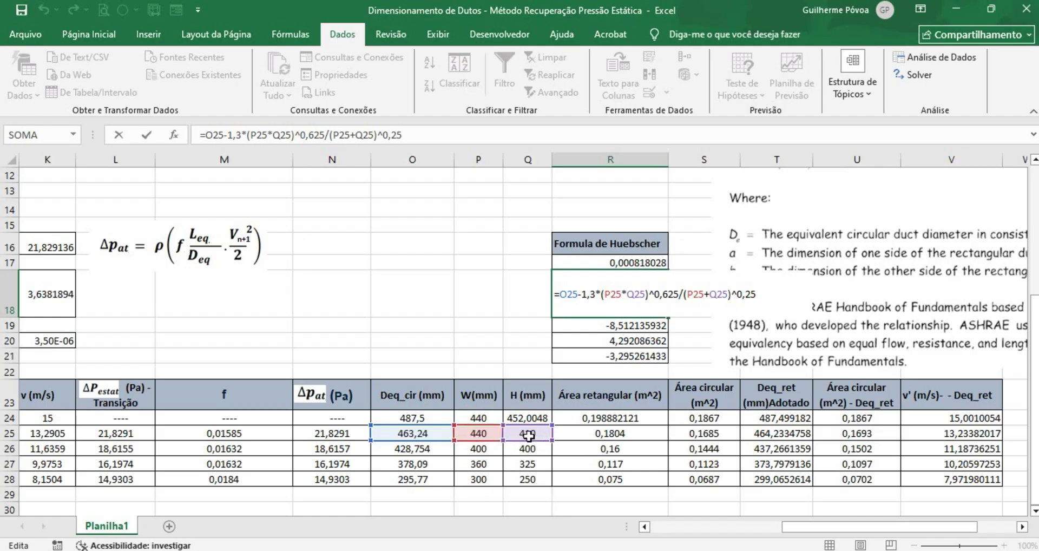
key("ctrl+Return")
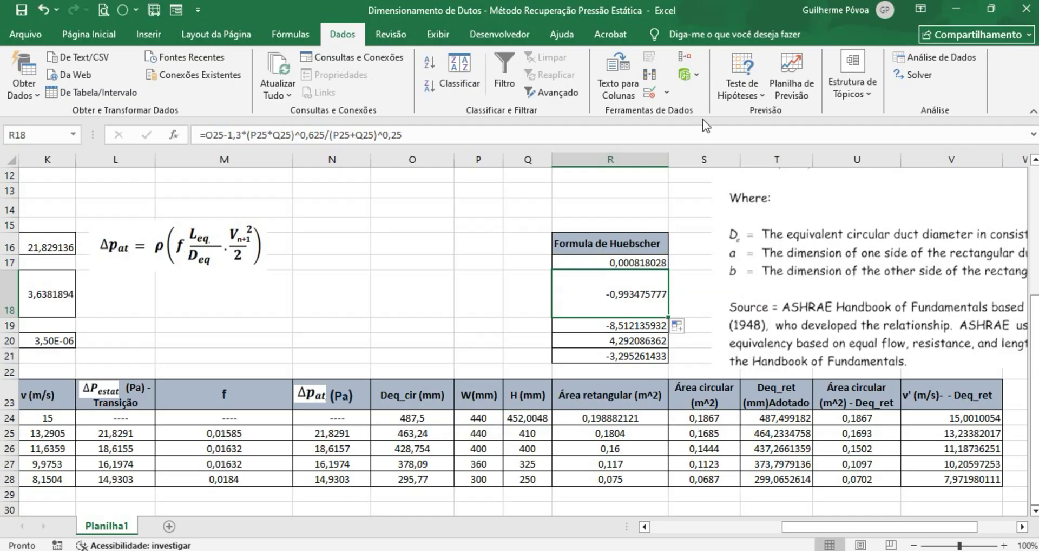
Step: Goal-seek R18 to 0 by changing the section 1 height in Q25, accept the solution, and round the height up to 420 mm
left_click(747, 95)
key("Escape")
key("ctrl+c")
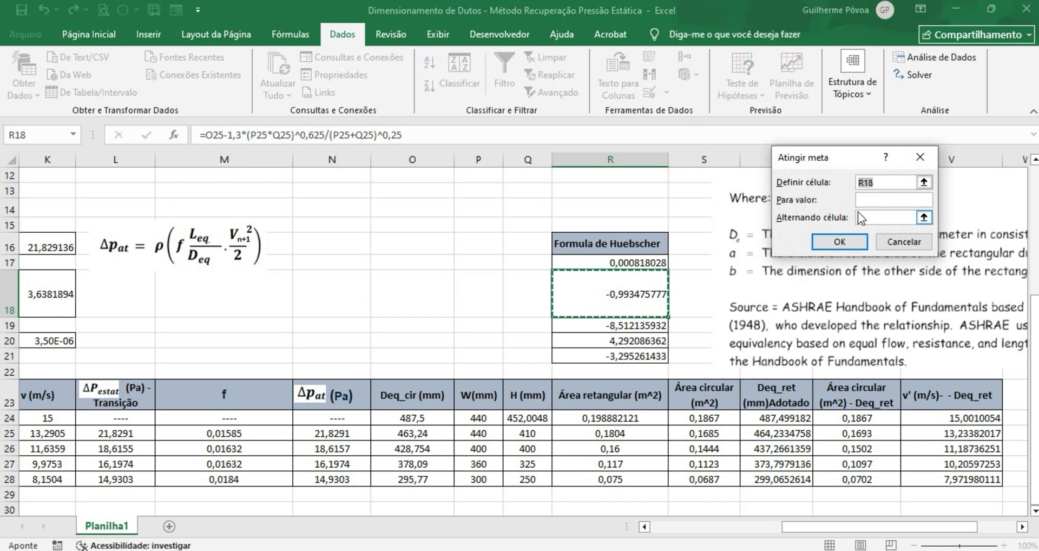
left_click(871, 199)
type("0")
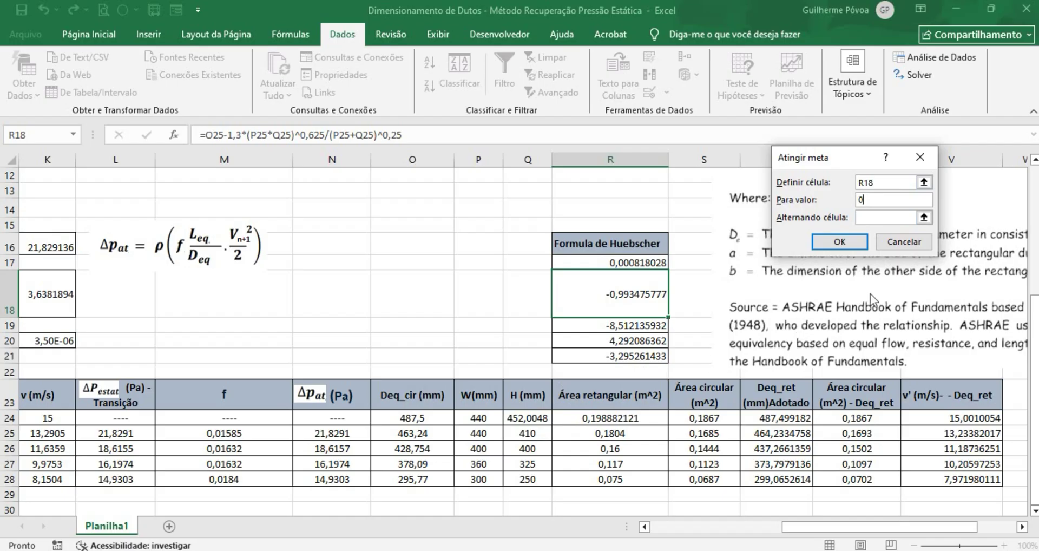
left_click(870, 217)
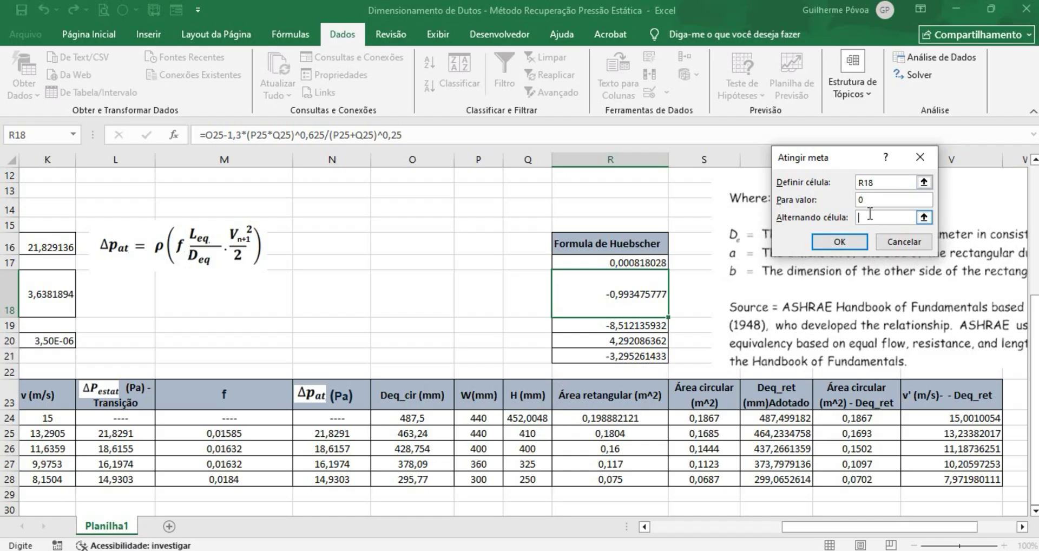
left_click(528, 434)
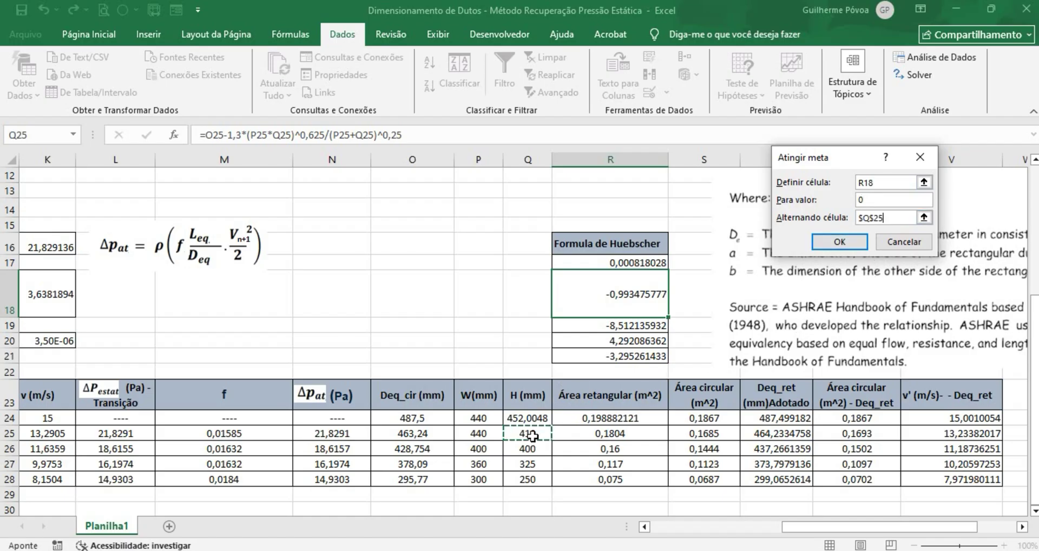
left_click(859, 241)
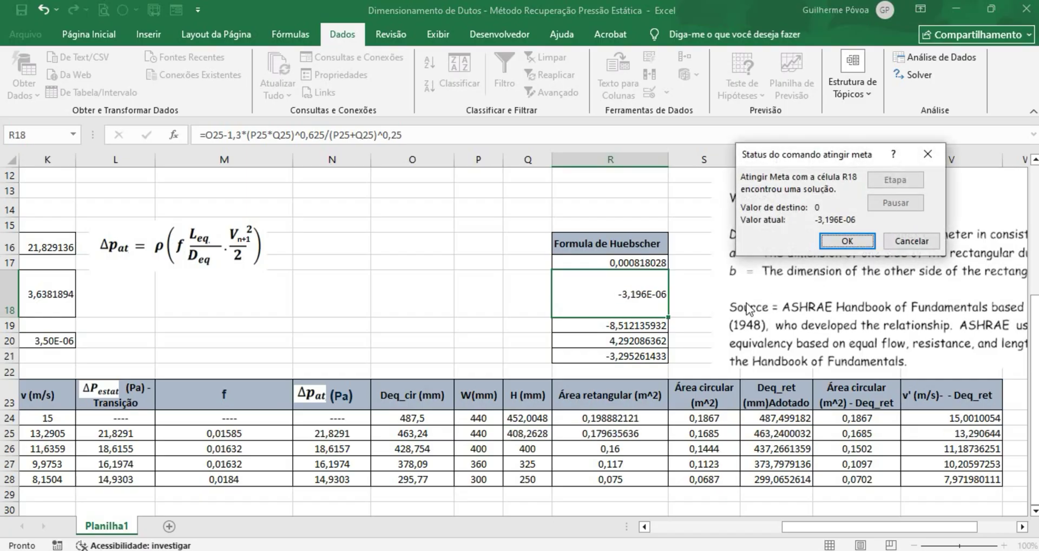
left_click(847, 240)
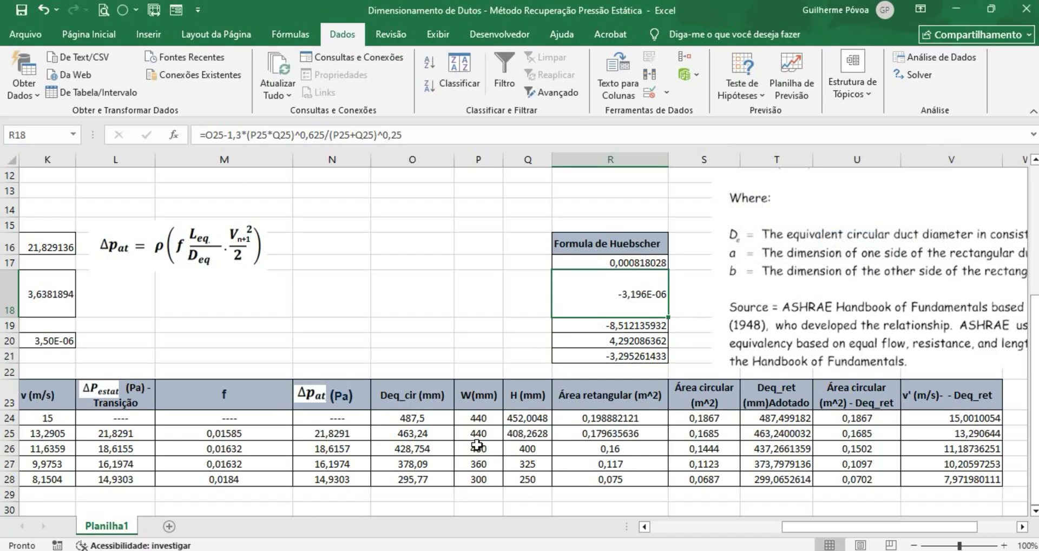
left_click(531, 437)
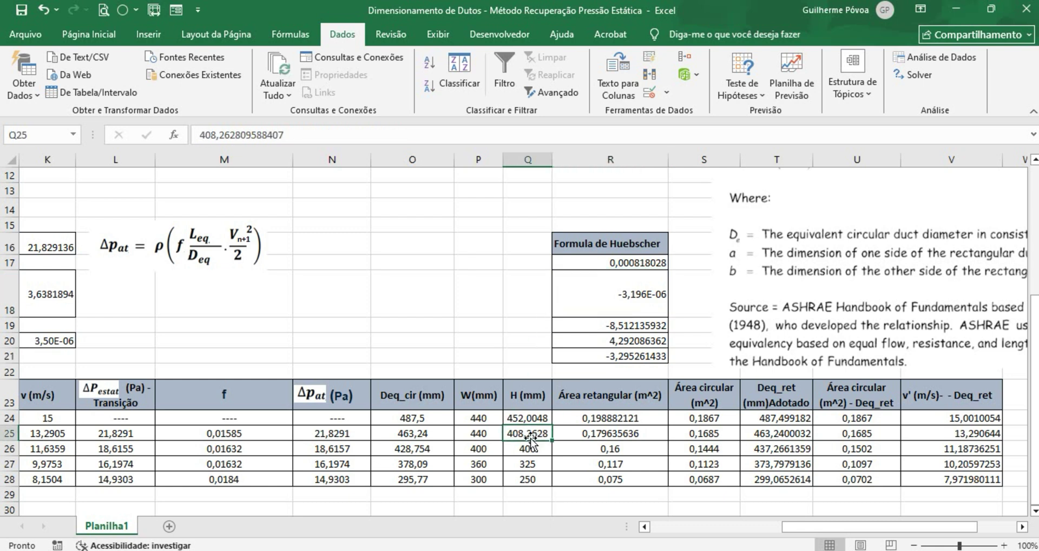
type("420")
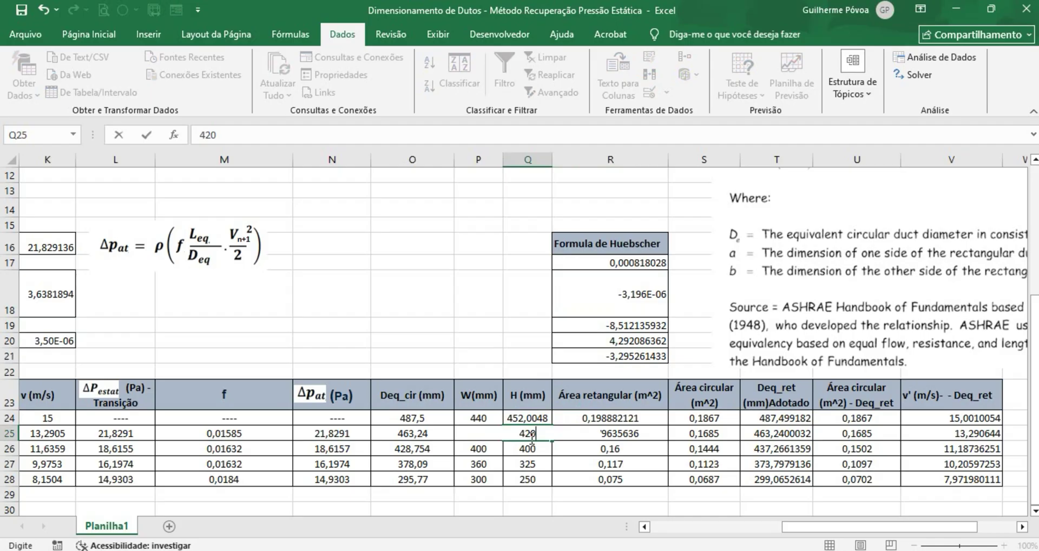
key("Return")
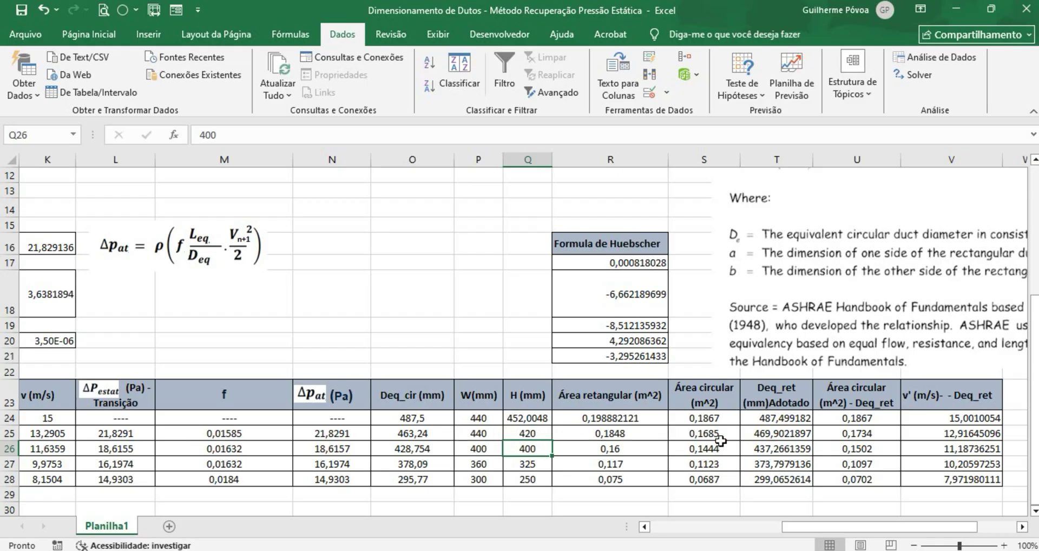
Step: Examine the section 1 formulas for adopted equivalent diameter in T25, circular area in U25 and corrected velocity in V25
left_click(765, 437)
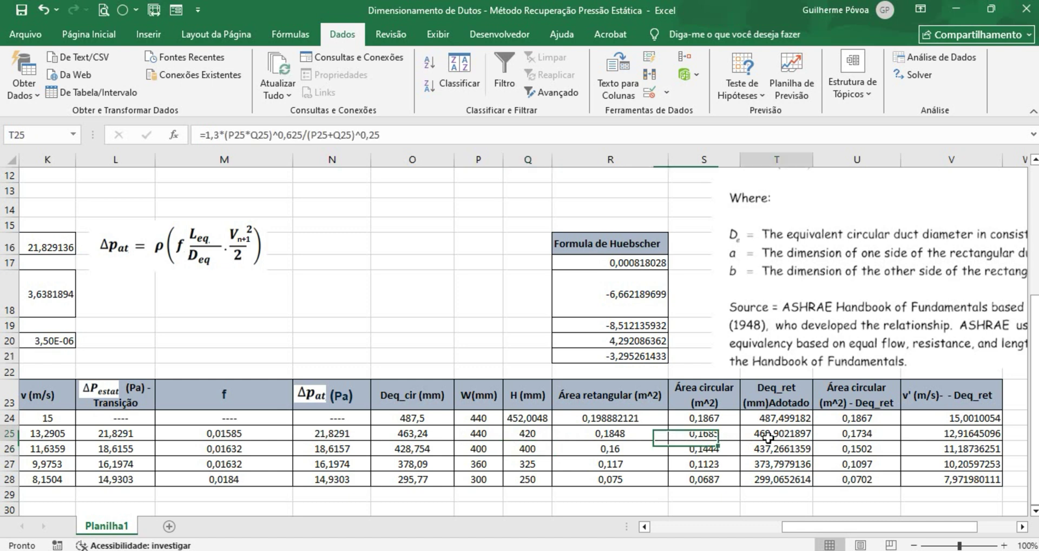
double_click(770, 433)
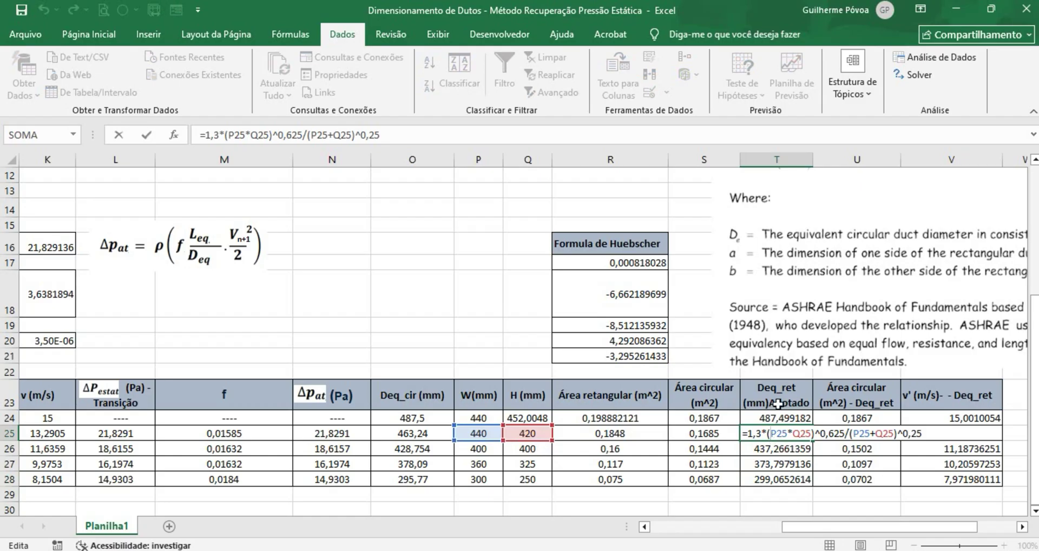
key("ctrl+Return")
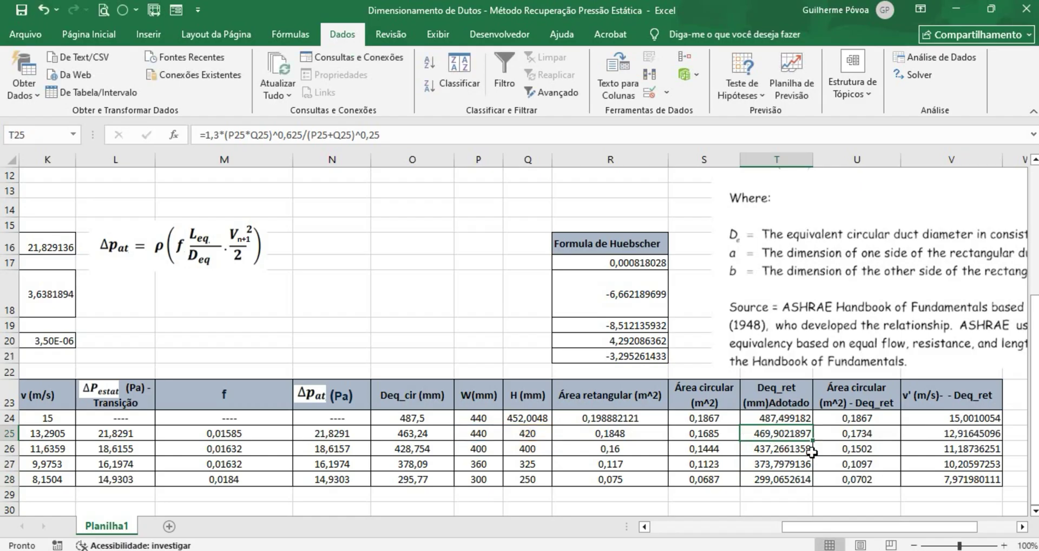
double_click(865, 433)
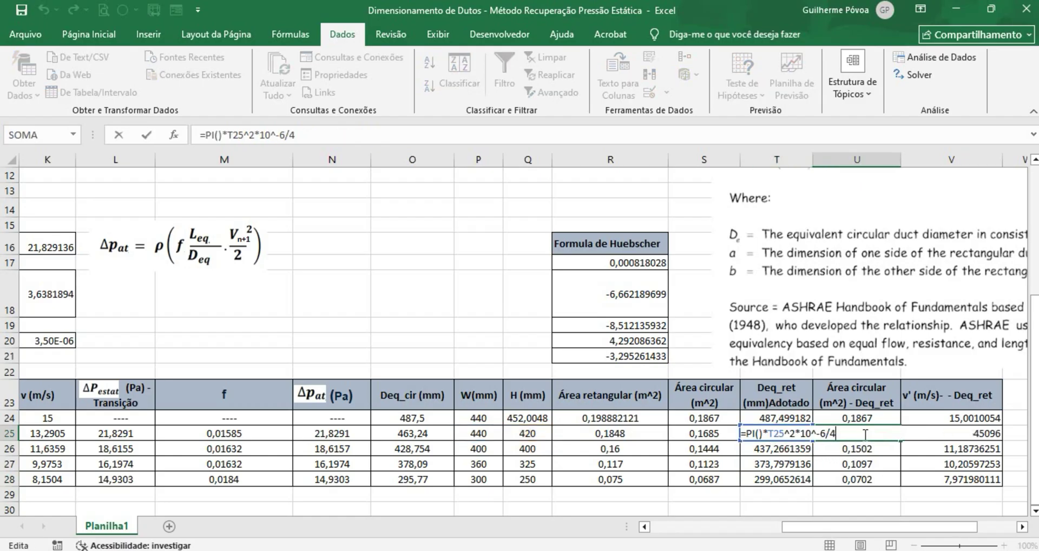
key("ctrl+Return")
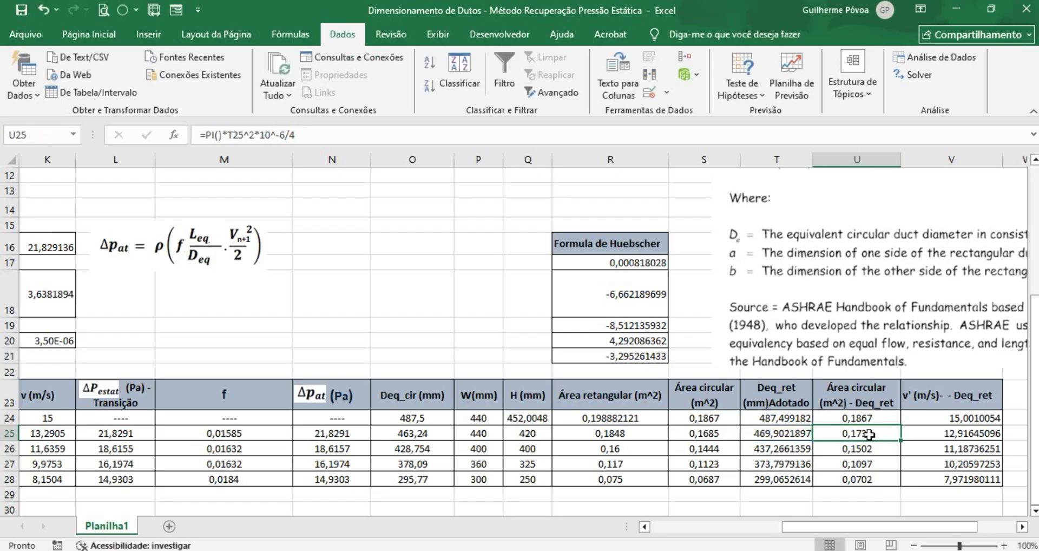
left_click_drag(906, 533, 933, 533)
double_click(840, 433)
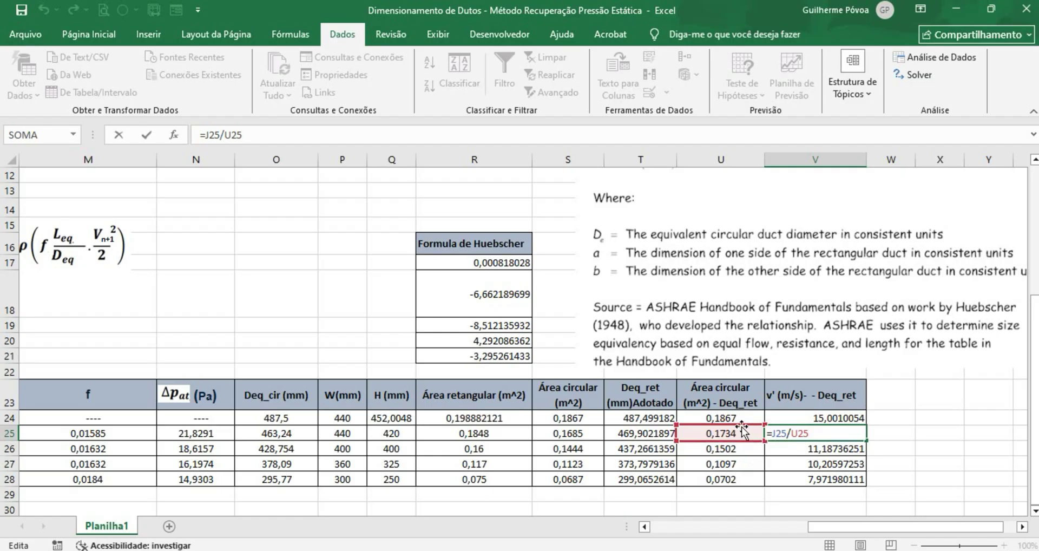
left_click_drag(824, 529, 914, 534)
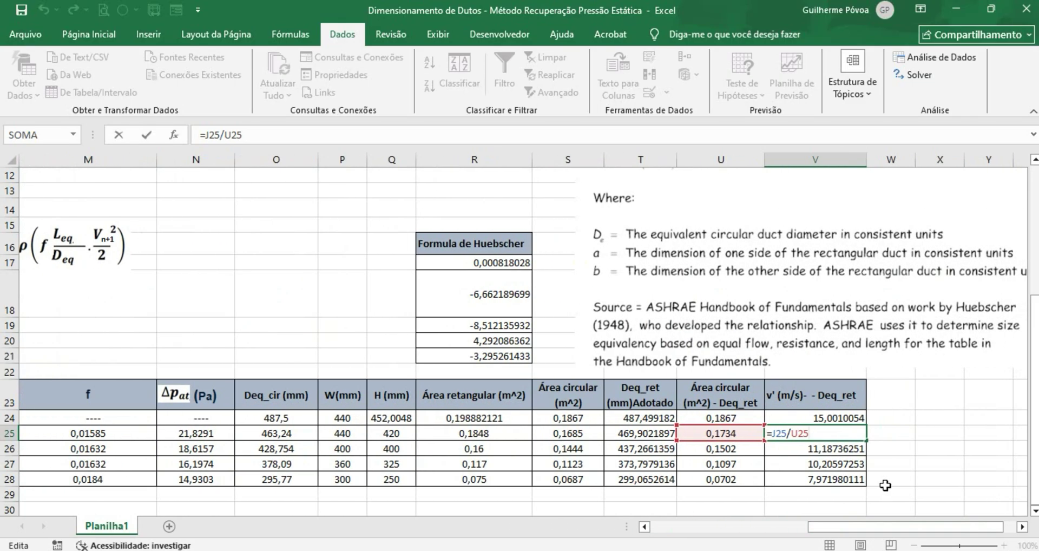
key("ctrl+Return")
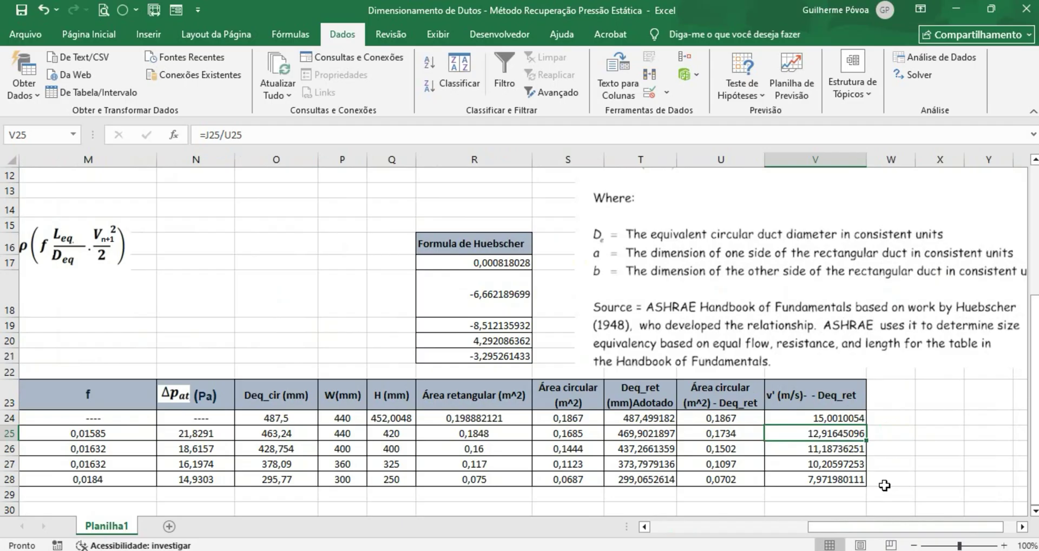
Step: Copy the section 1 corrected velocity from V25 and paste it as a value into the vn (m/s) input in C4
right_click(841, 436)
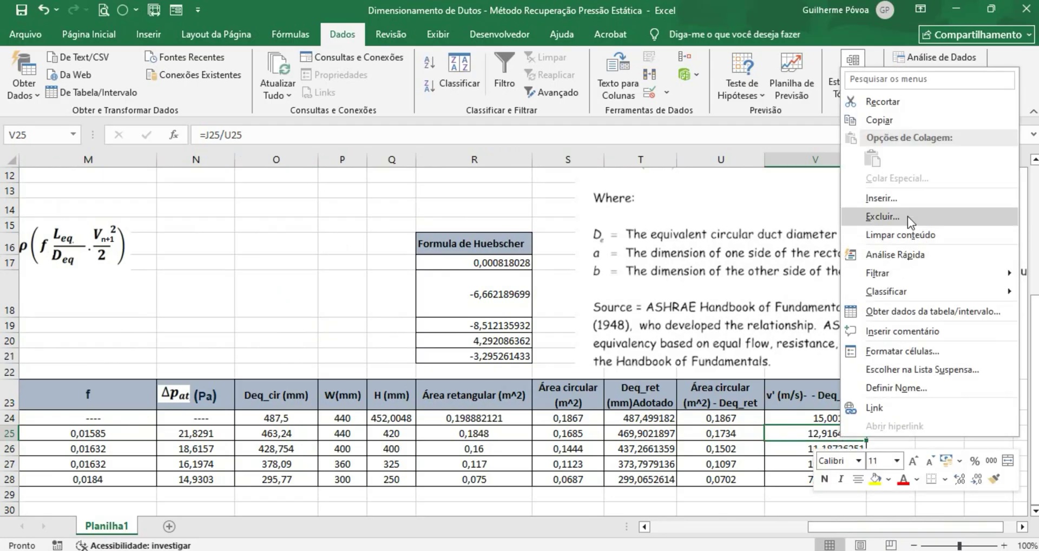
left_click(892, 121)
scroll(723, 343, "up", 4)
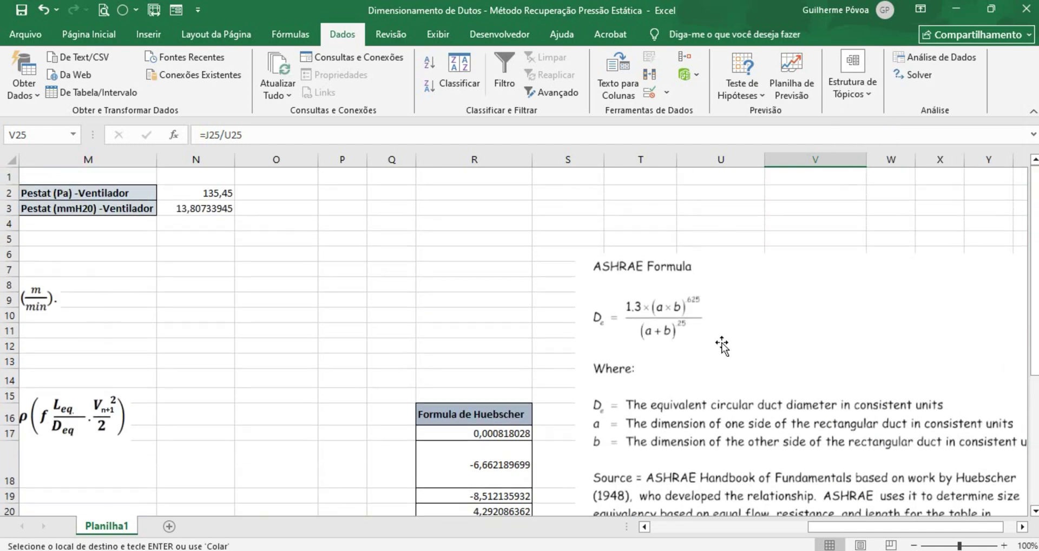
left_click_drag(818, 530, 661, 532)
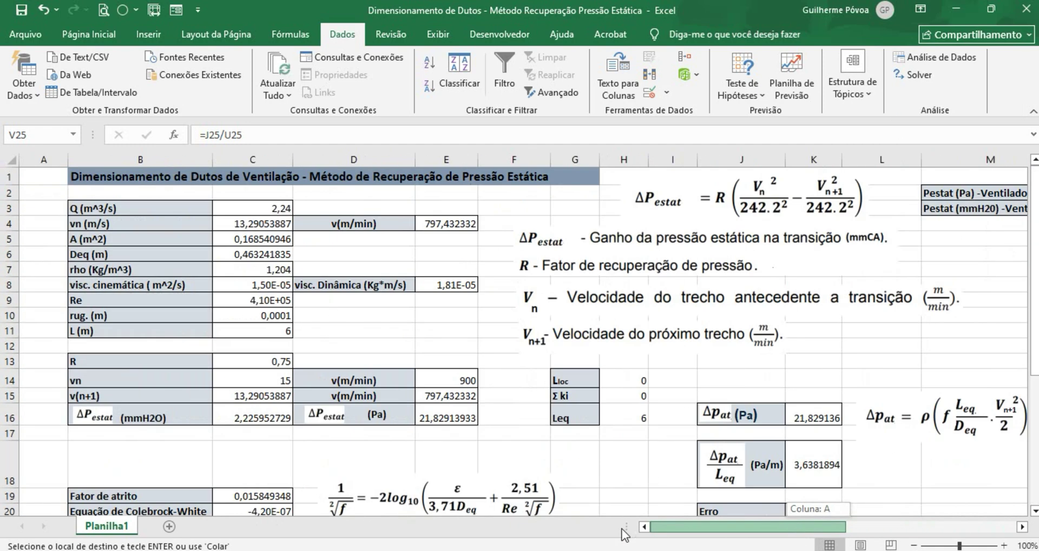
left_click(253, 226)
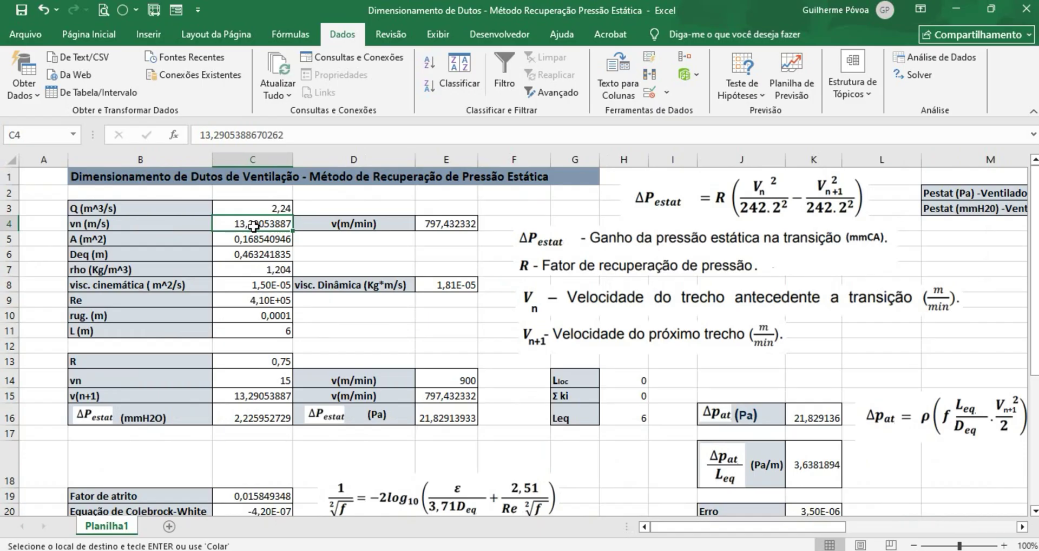
right_click(254, 226)
left_click(313, 271)
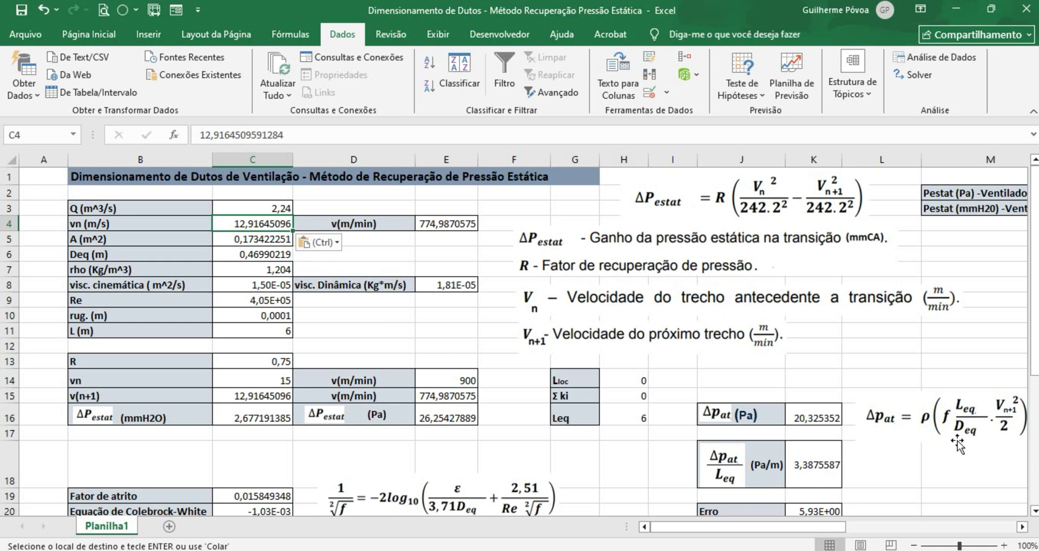
Step: Compare the section results in rows 24 to 28 with the velocities, friction factors and duct dimensions on page 43 of the reference PDF in Edge
left_click_drag(1033, 336, 1034, 341)
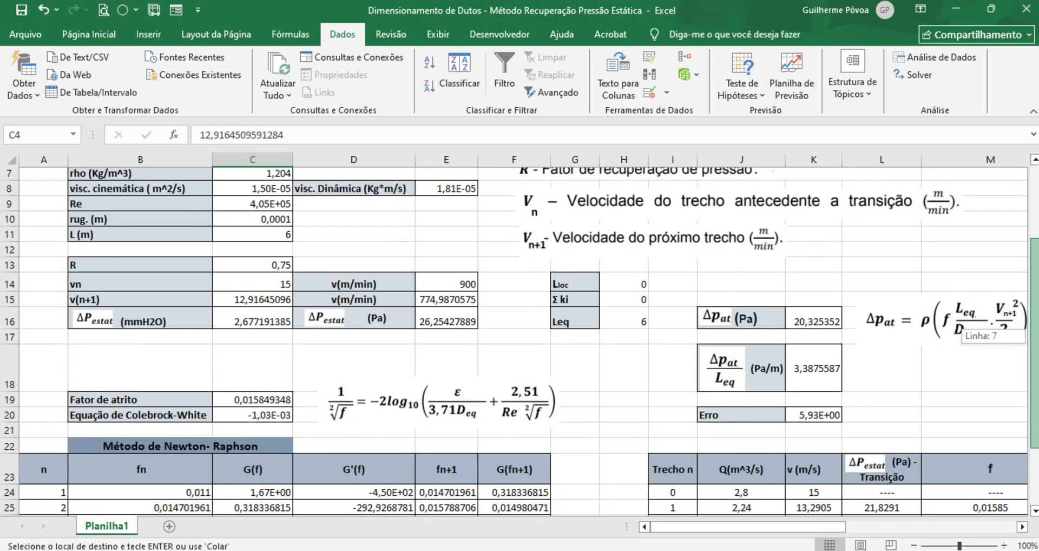
left_click_drag(1033, 340, 1034, 368)
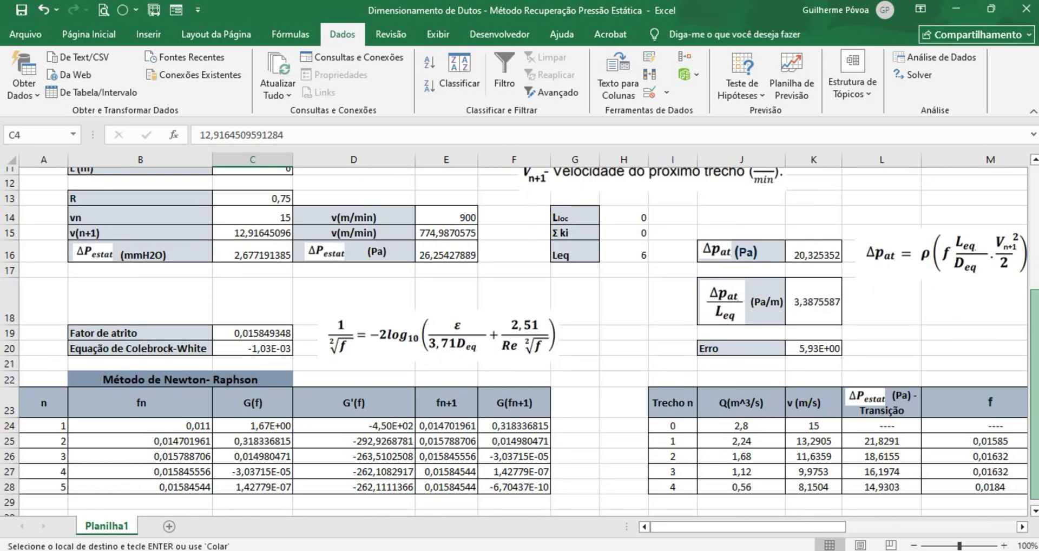
left_click_drag(737, 531, 776, 527)
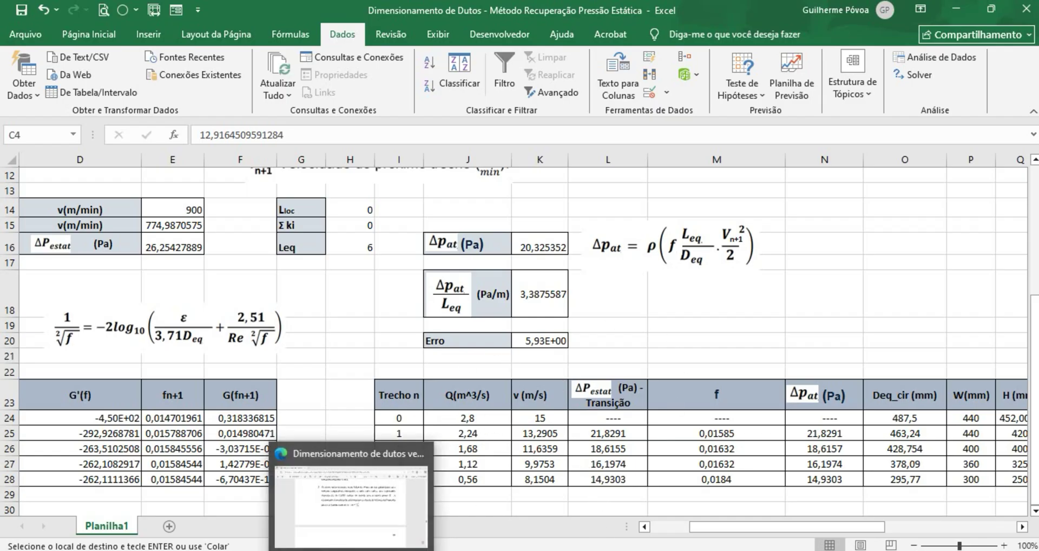
left_click(351, 548)
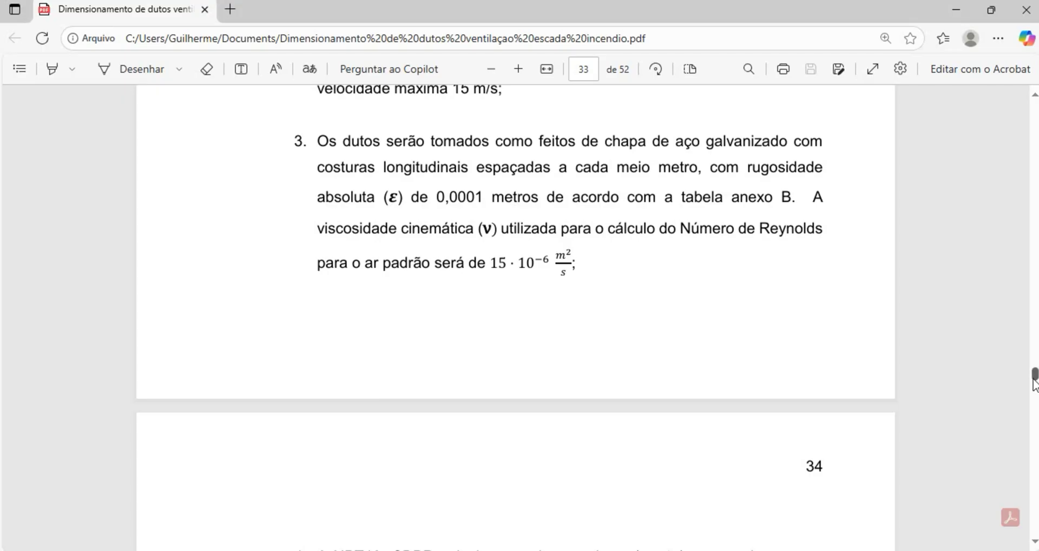
left_click_drag(1033, 373, 1034, 450)
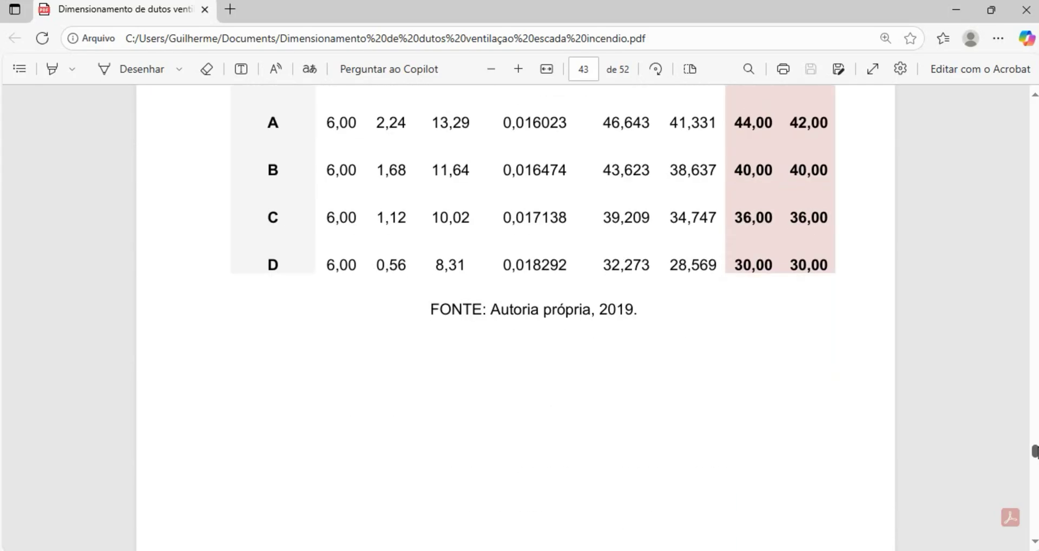
scroll(1034, 111, "up", 2)
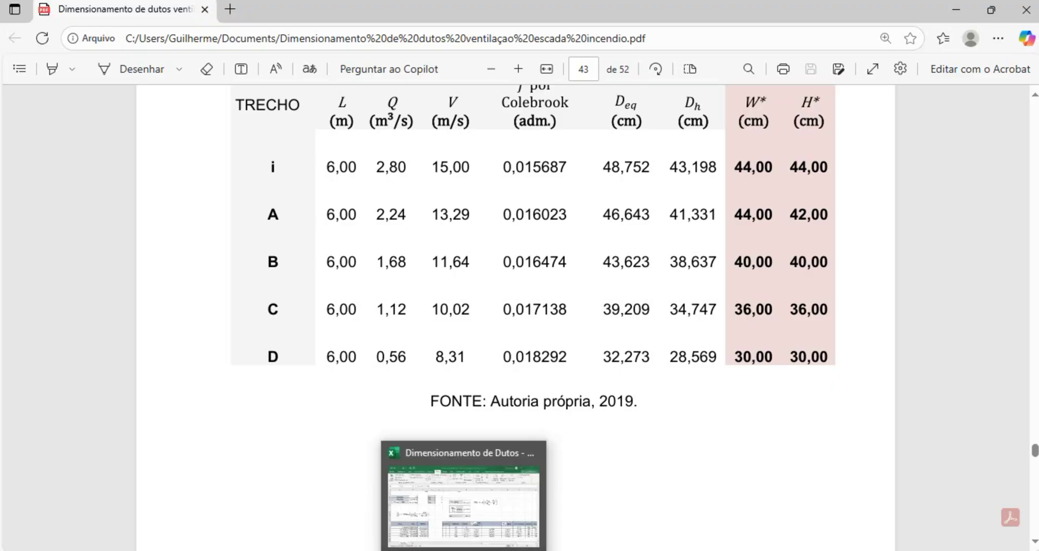
left_click(468, 541)
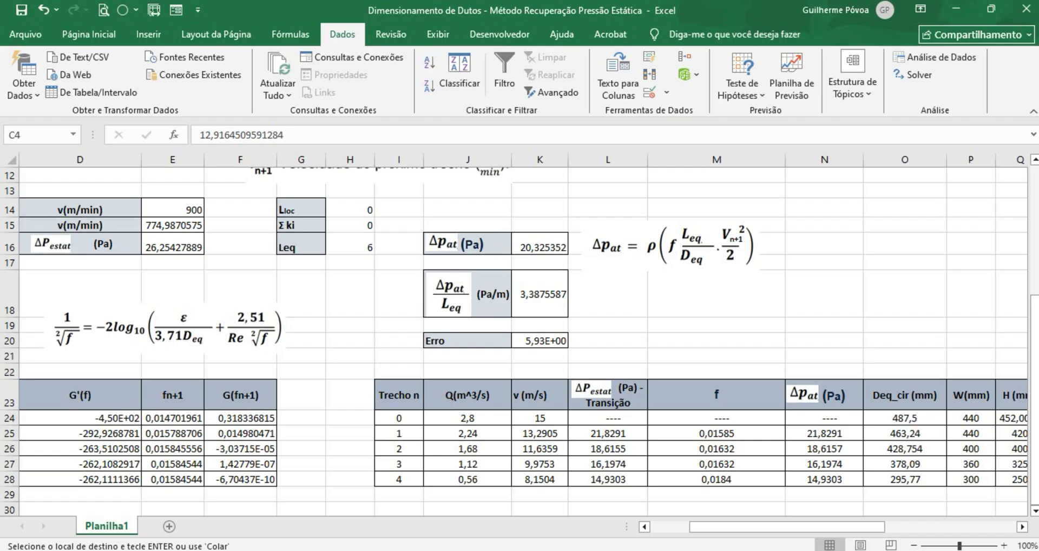
Step: Compare the sheet's static pressure gains and friction losses with Tabela 2 on the PDF's page 42, and recheck the section table on page 43
mouse_move(352, 550)
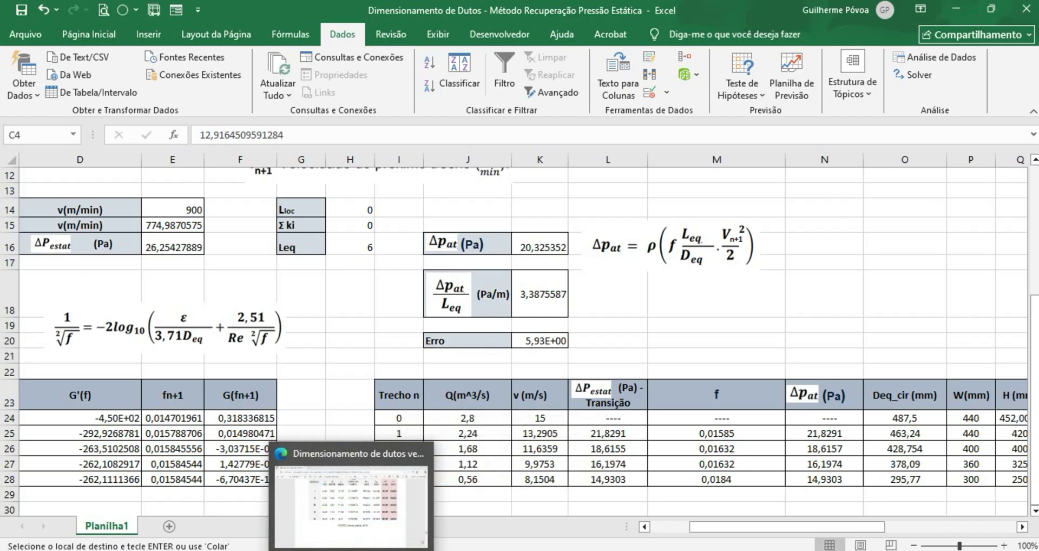
left_click(351, 503)
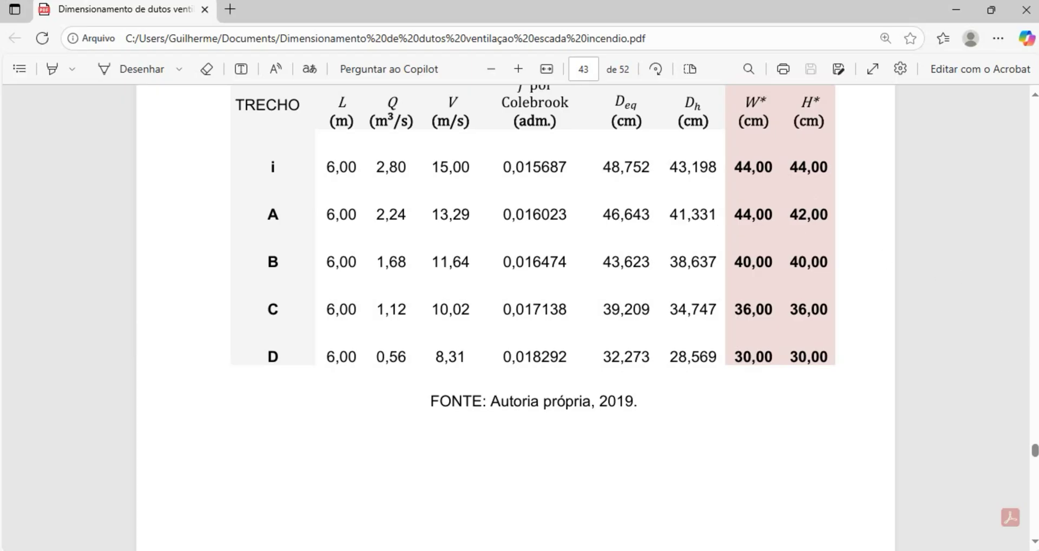
left_click_drag(1034, 452, 1033, 445)
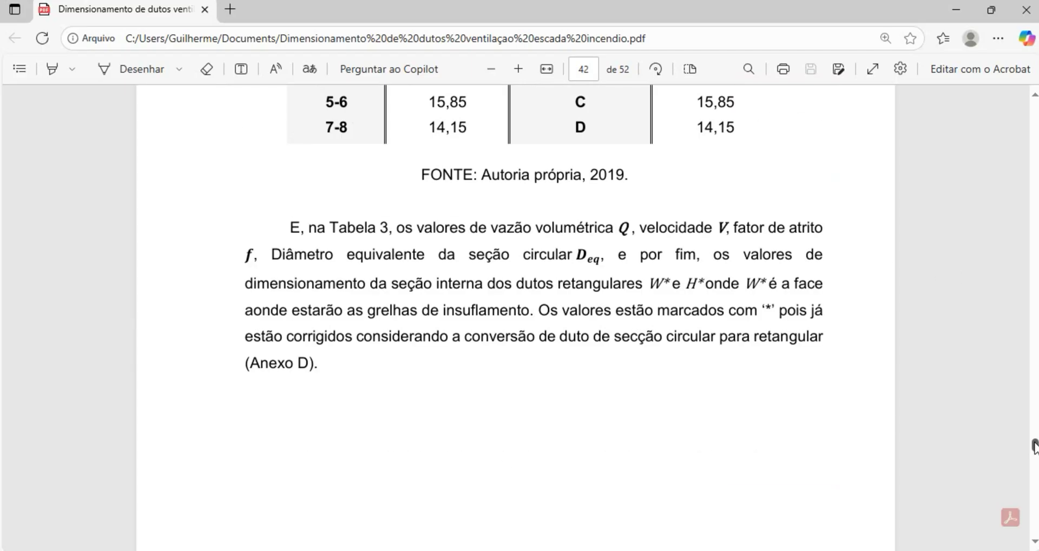
left_click(1035, 95)
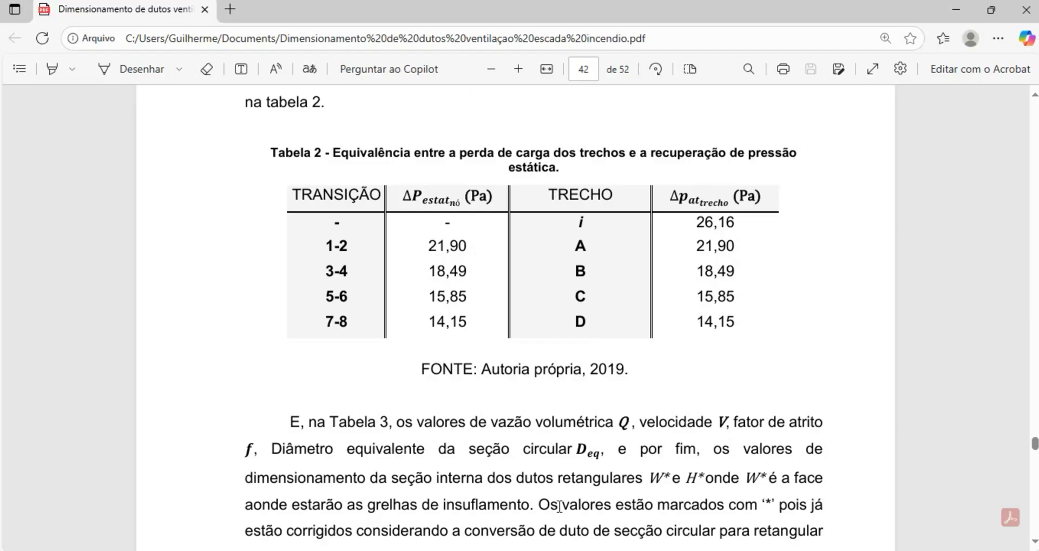
mouse_move(463, 550)
left_click(463, 503)
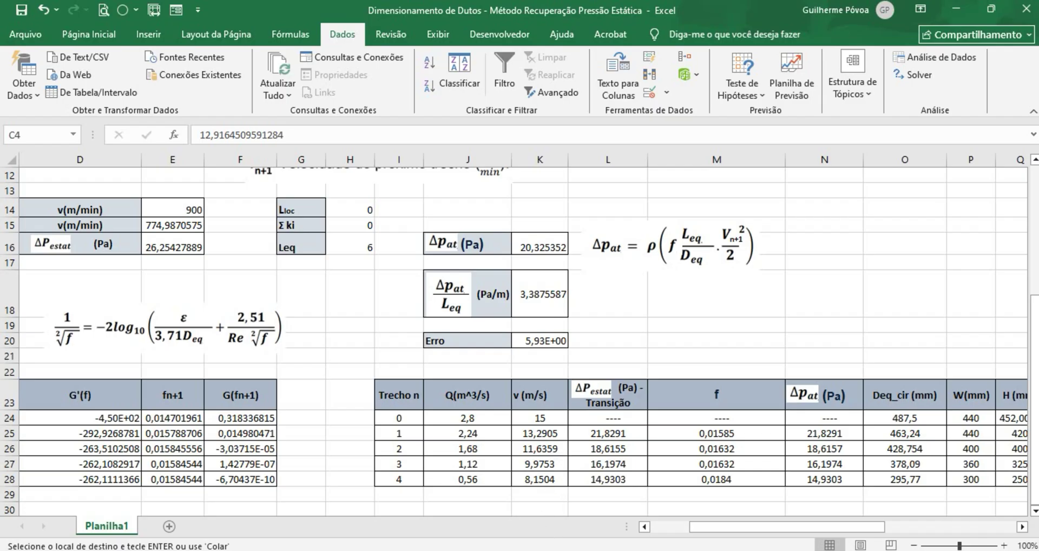
key("alt+Tab")
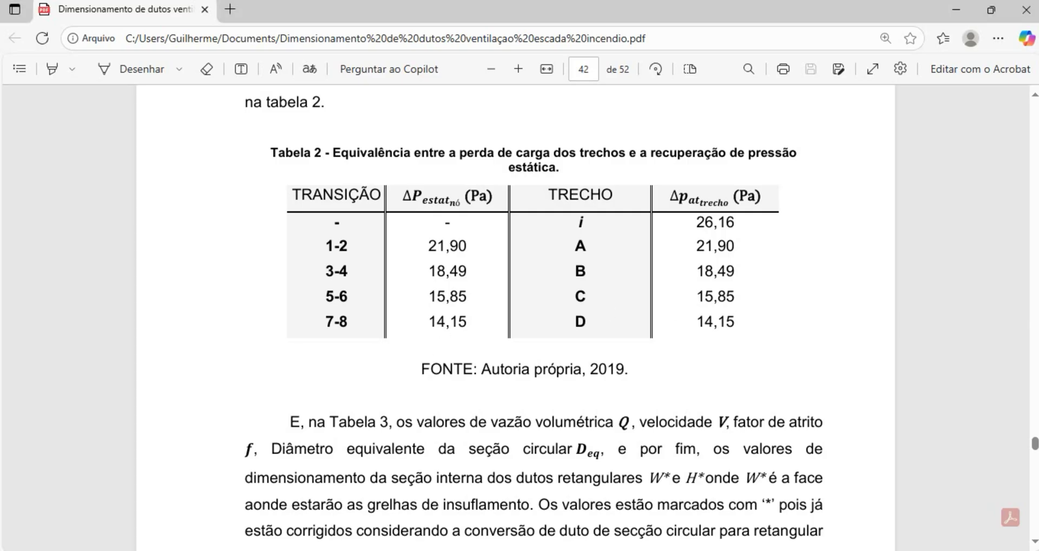
left_click_drag(1034, 444, 1035, 451)
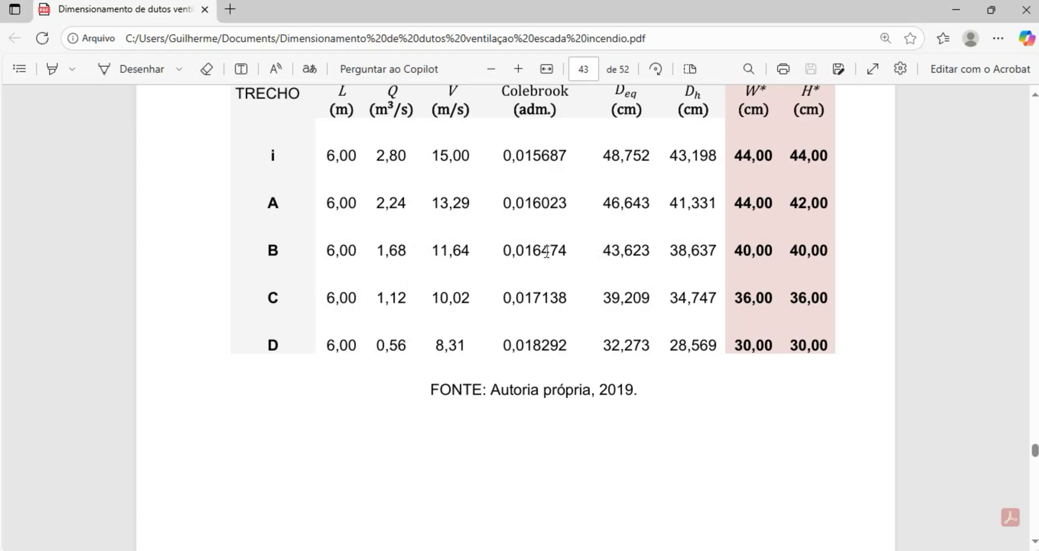
left_click(494, 549)
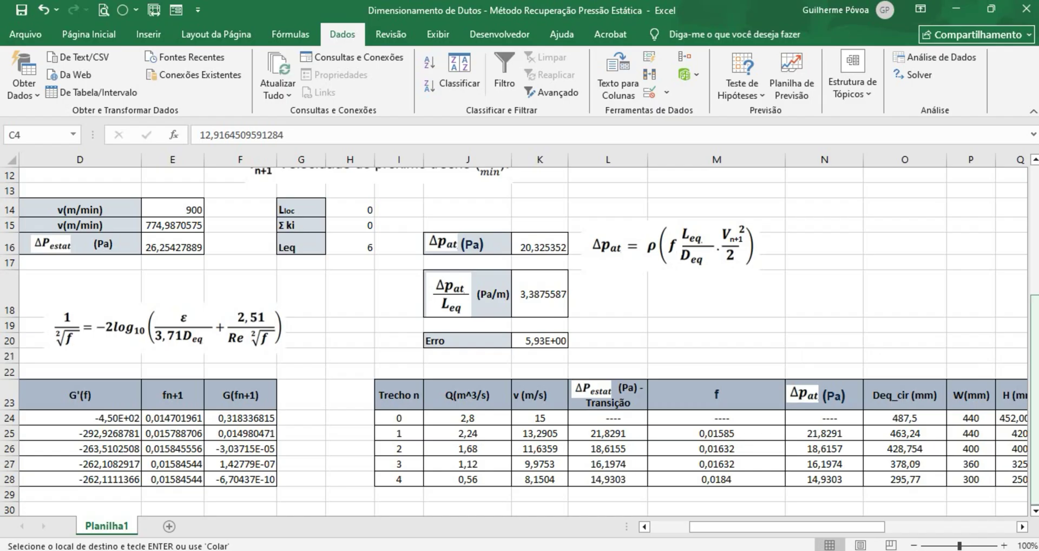
Step: Examine the fan static pressure formulas in Pa in N2 and in mmH2O in N3, keeping both as they are
left_click_drag(1034, 373, 941, 247)
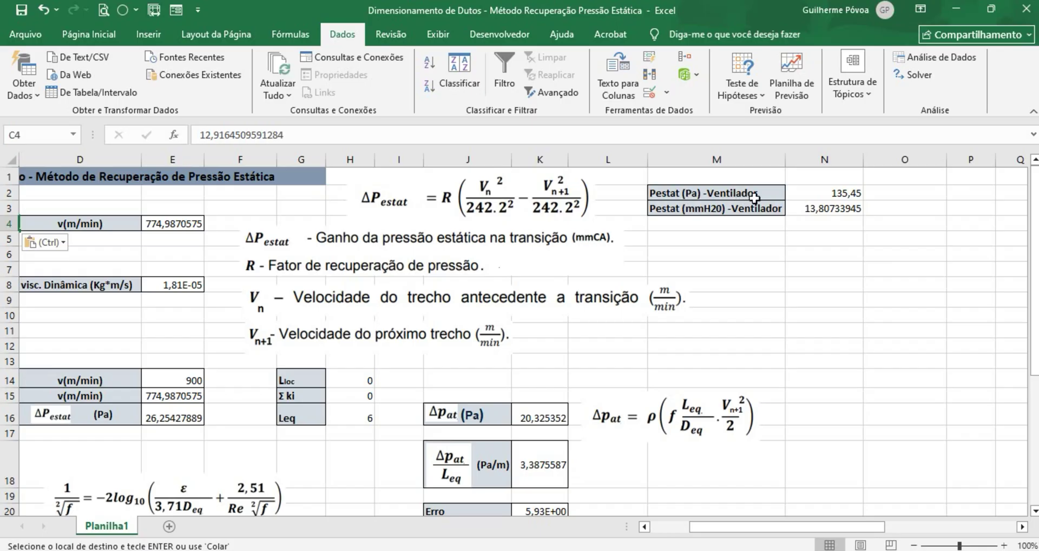
double_click(842, 193)
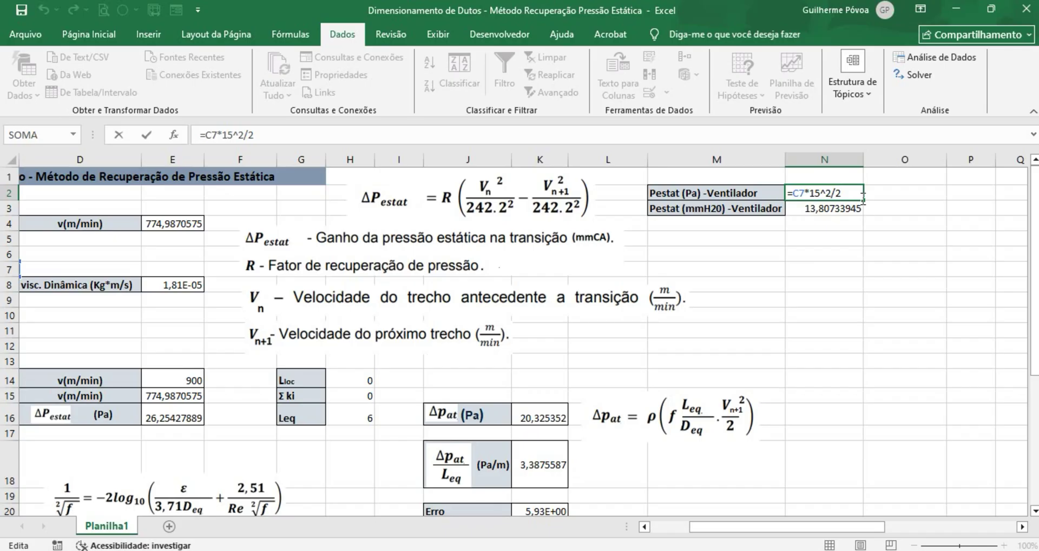
key("Return")
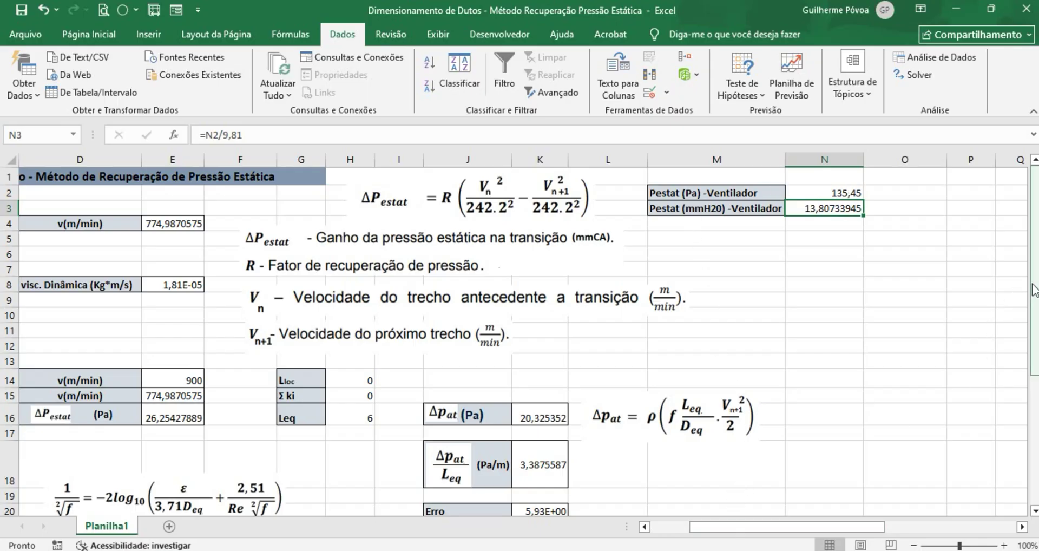
scroll(699, 378, "down", 4)
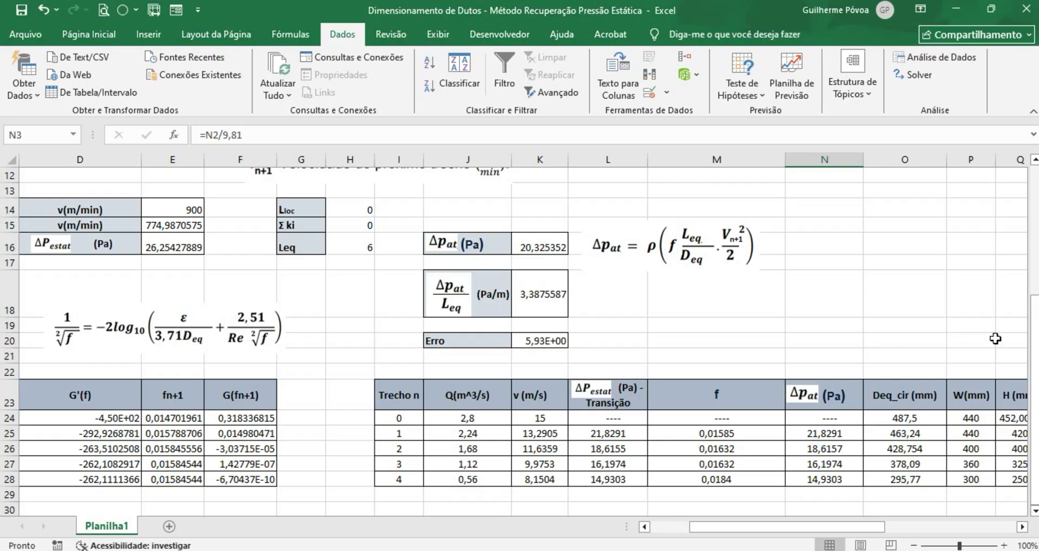
left_click_drag(1034, 482, 1034, 357)
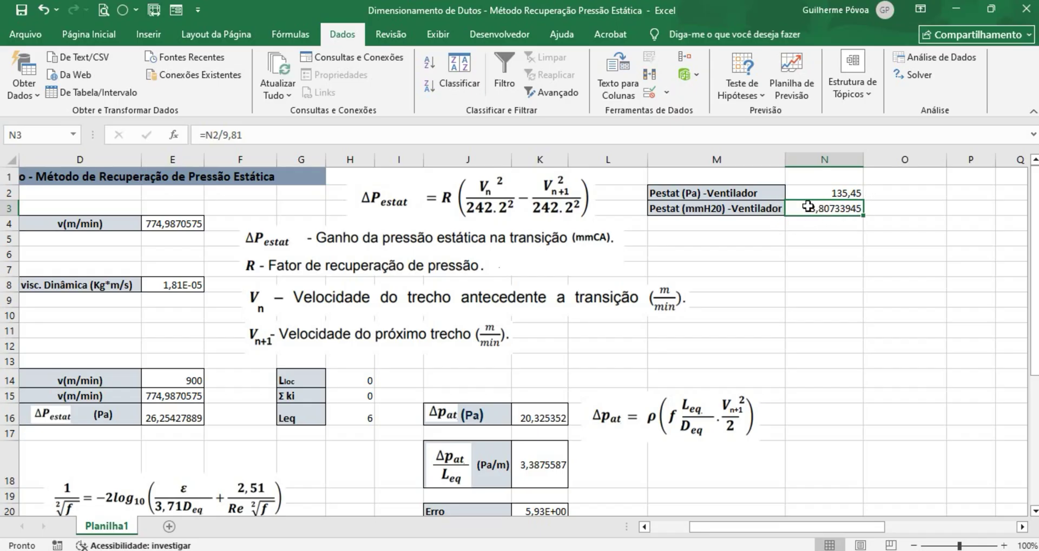
double_click(843, 209)
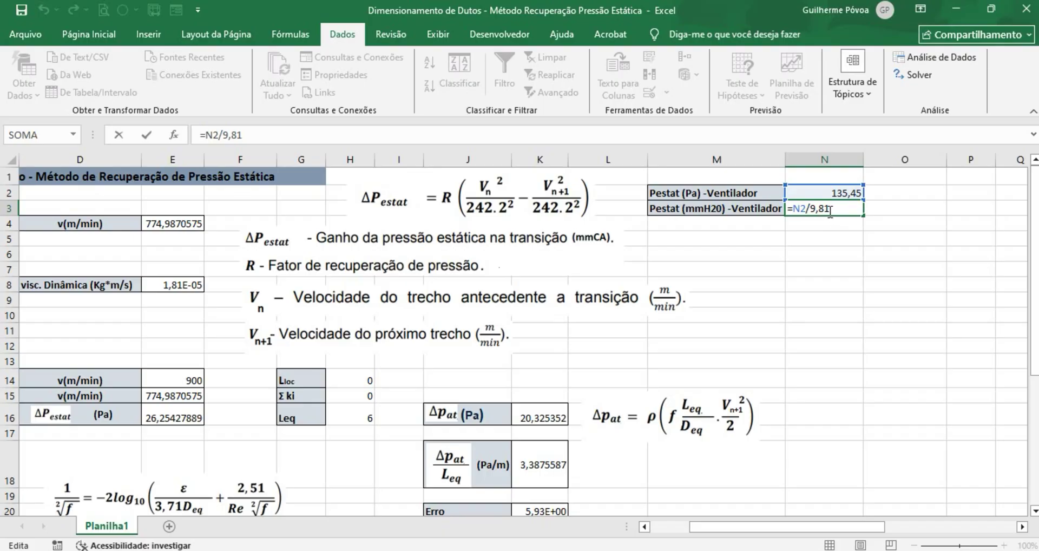
key("Return")
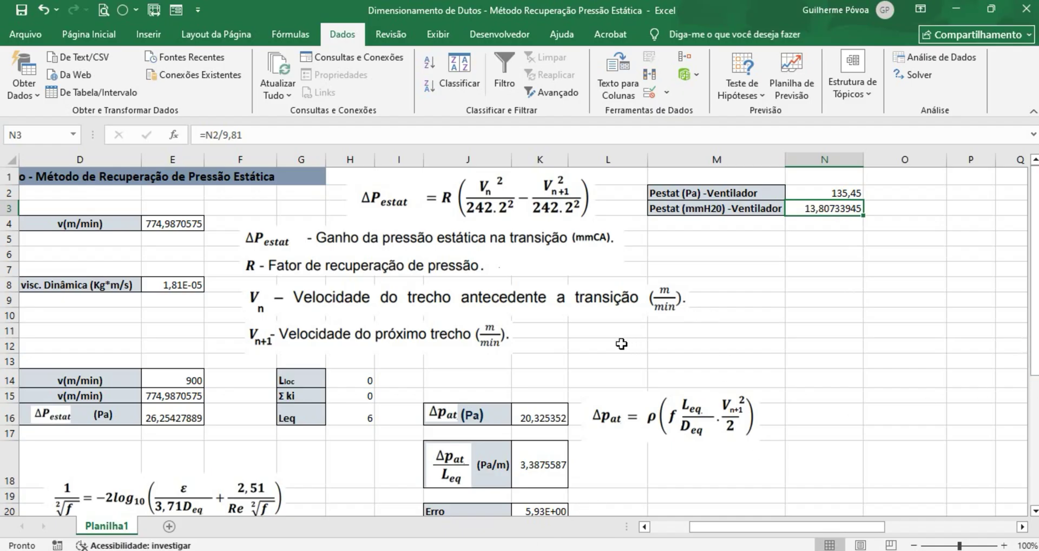
left_click_drag(758, 526, 717, 526)
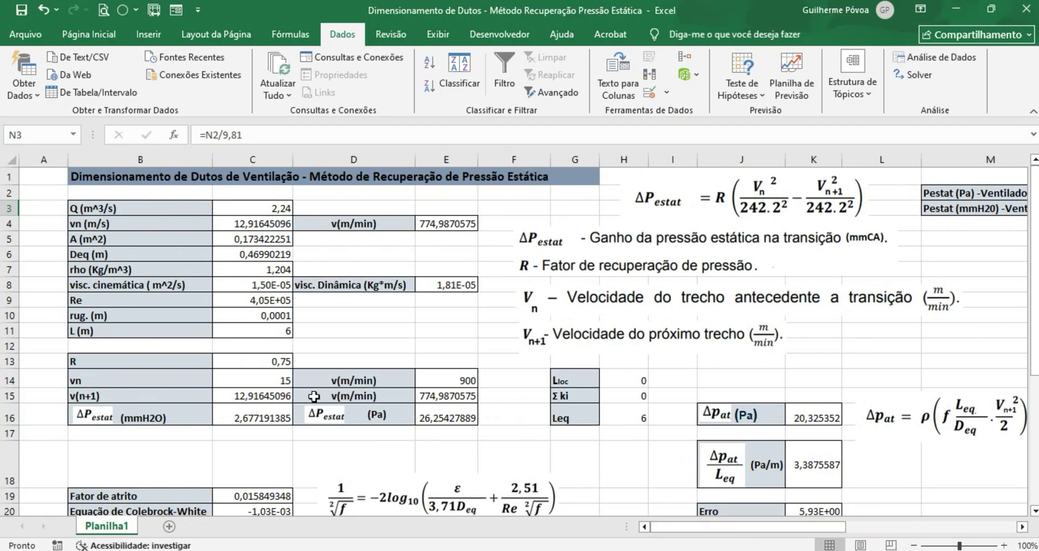